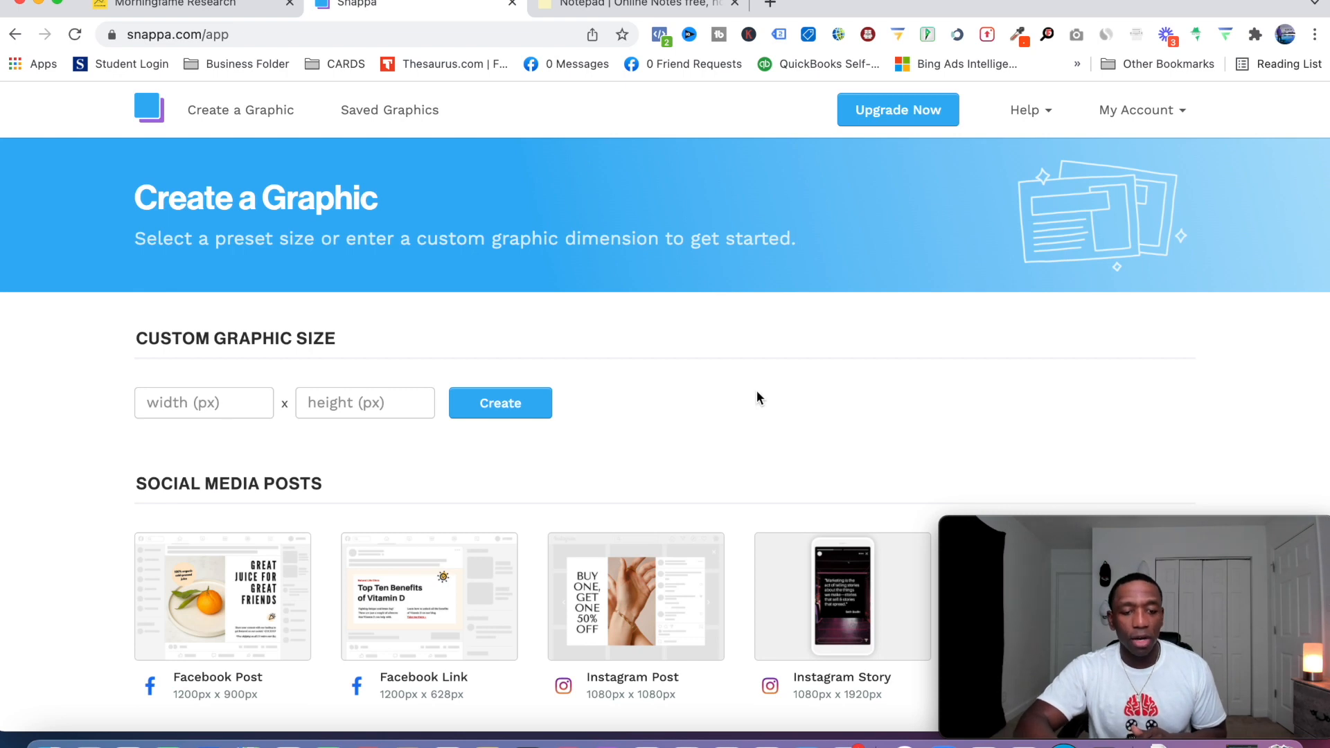
- Start a blank YouTube Banner graphic (2560px x 1440px) from scratch
scroll(617, 408, down, 6)
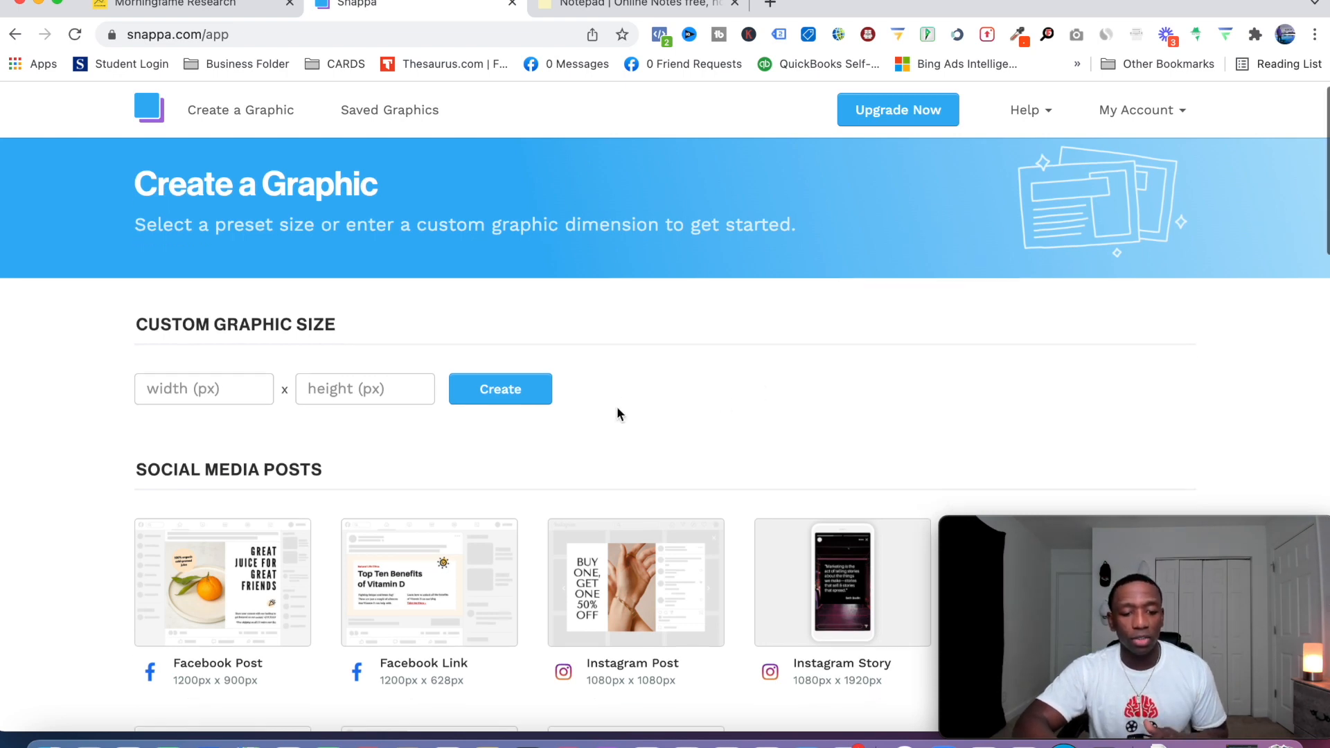
scroll(617, 414, down, 11)
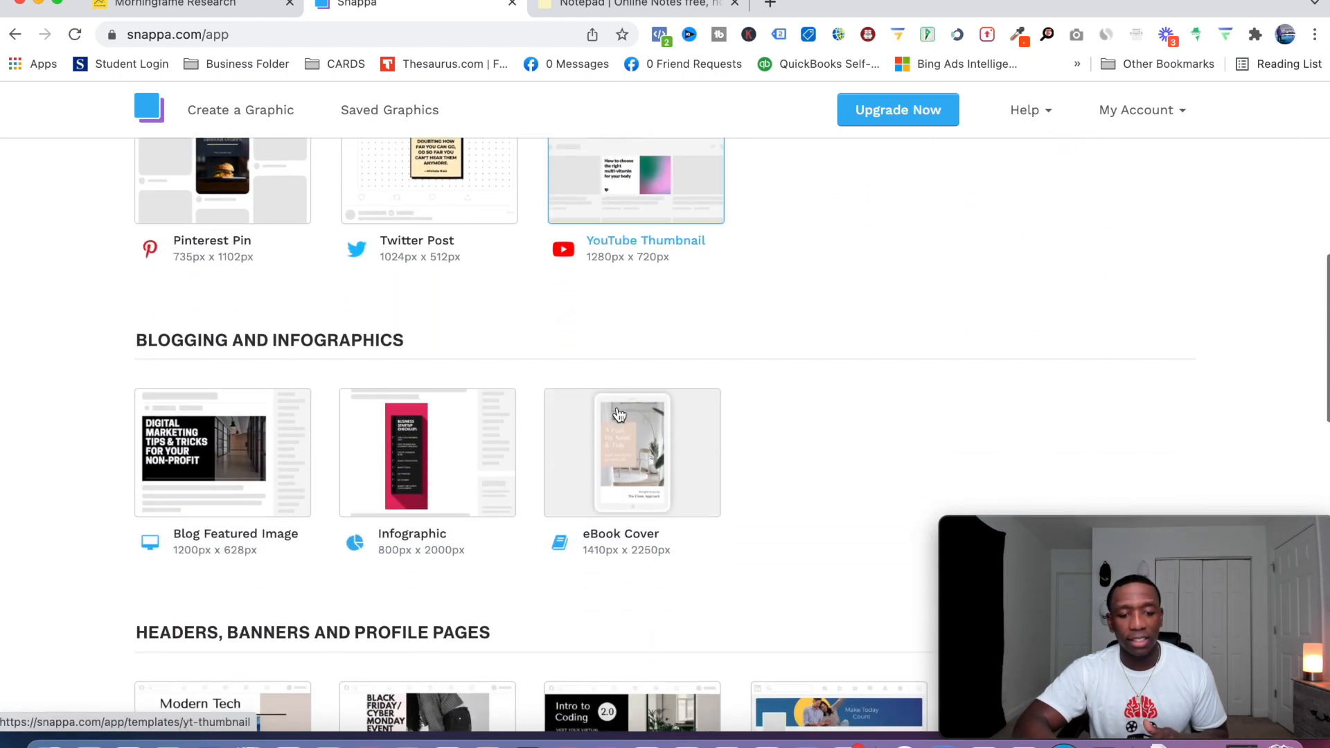
scroll(617, 412, down, 3)
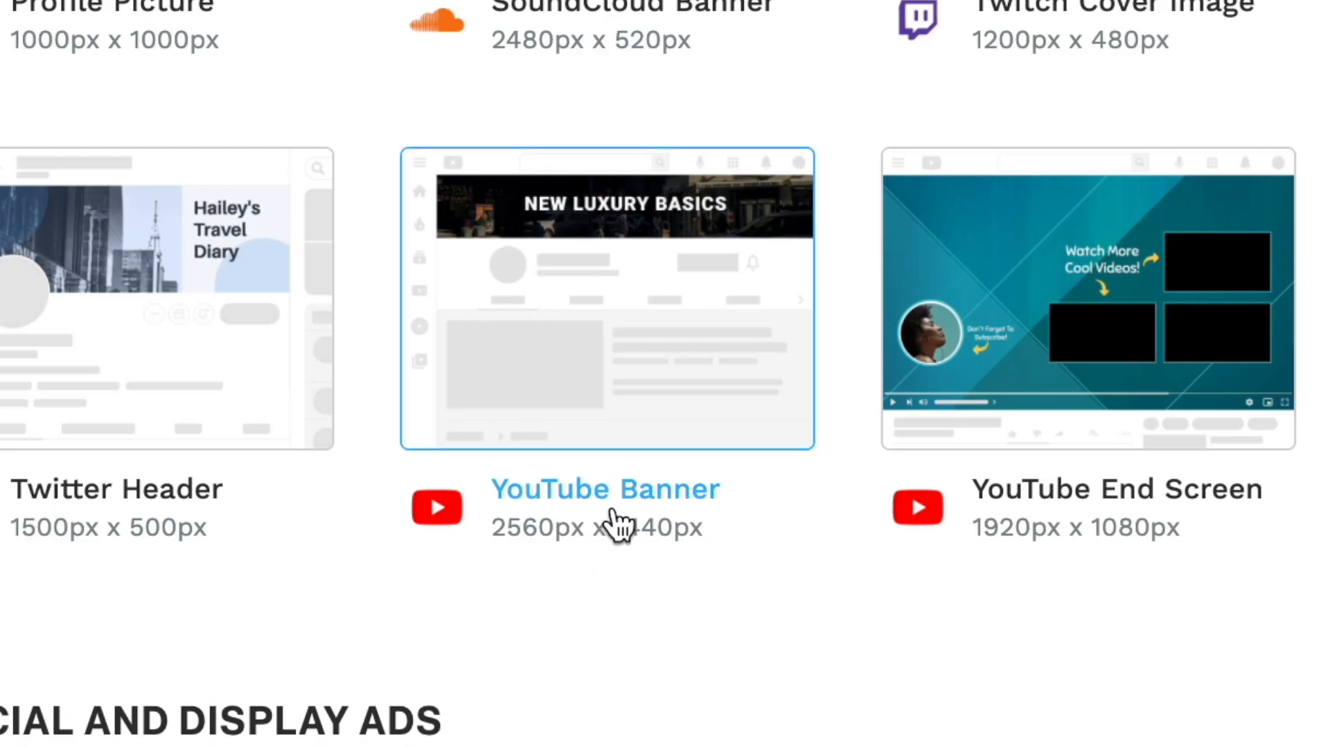
click(621, 514)
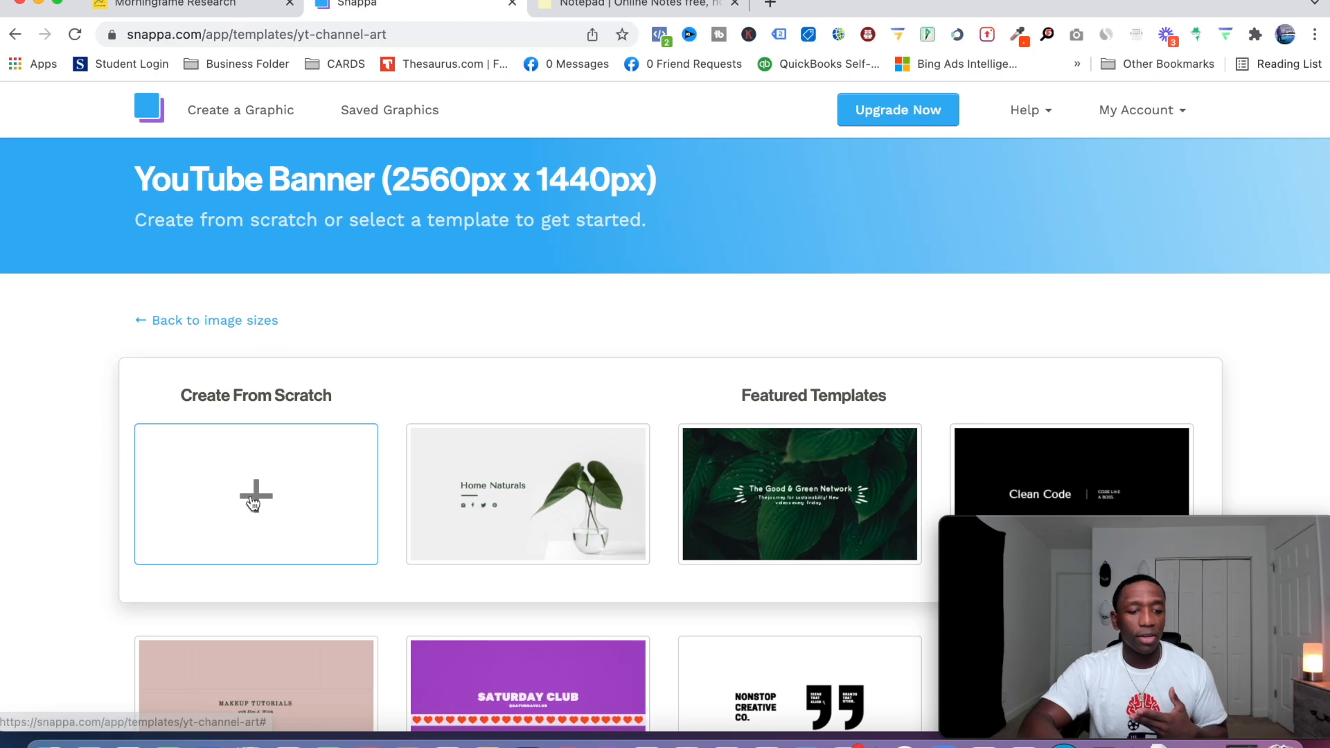
click(256, 496)
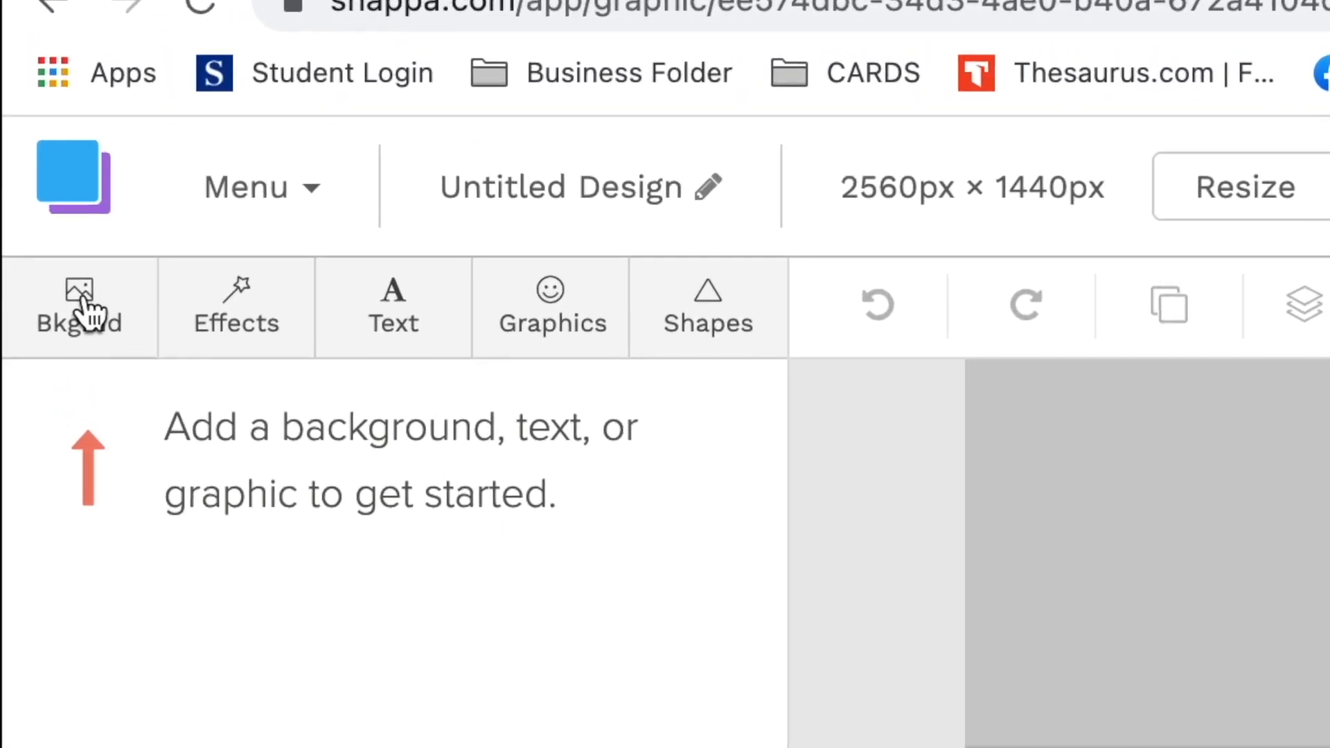
- Set the banner's background to a solid black color, #000000
click(69, 262)
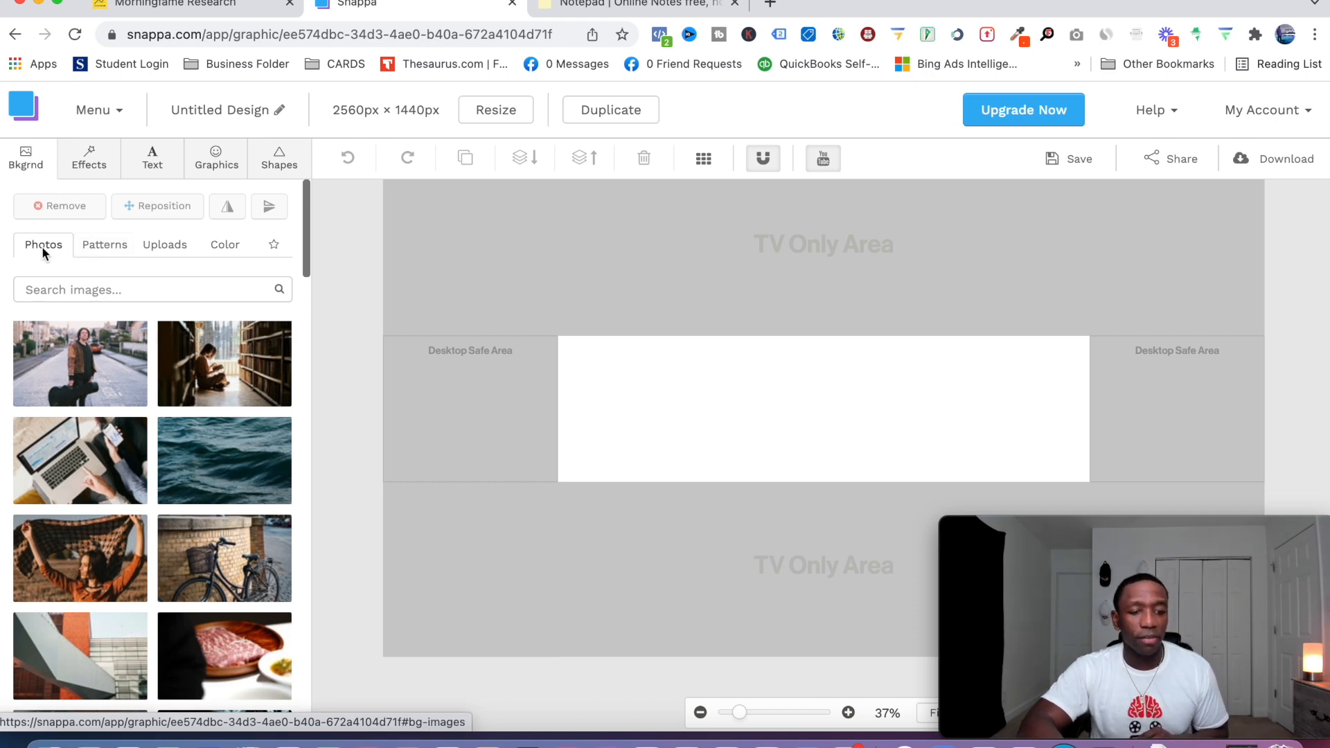
click(114, 244)
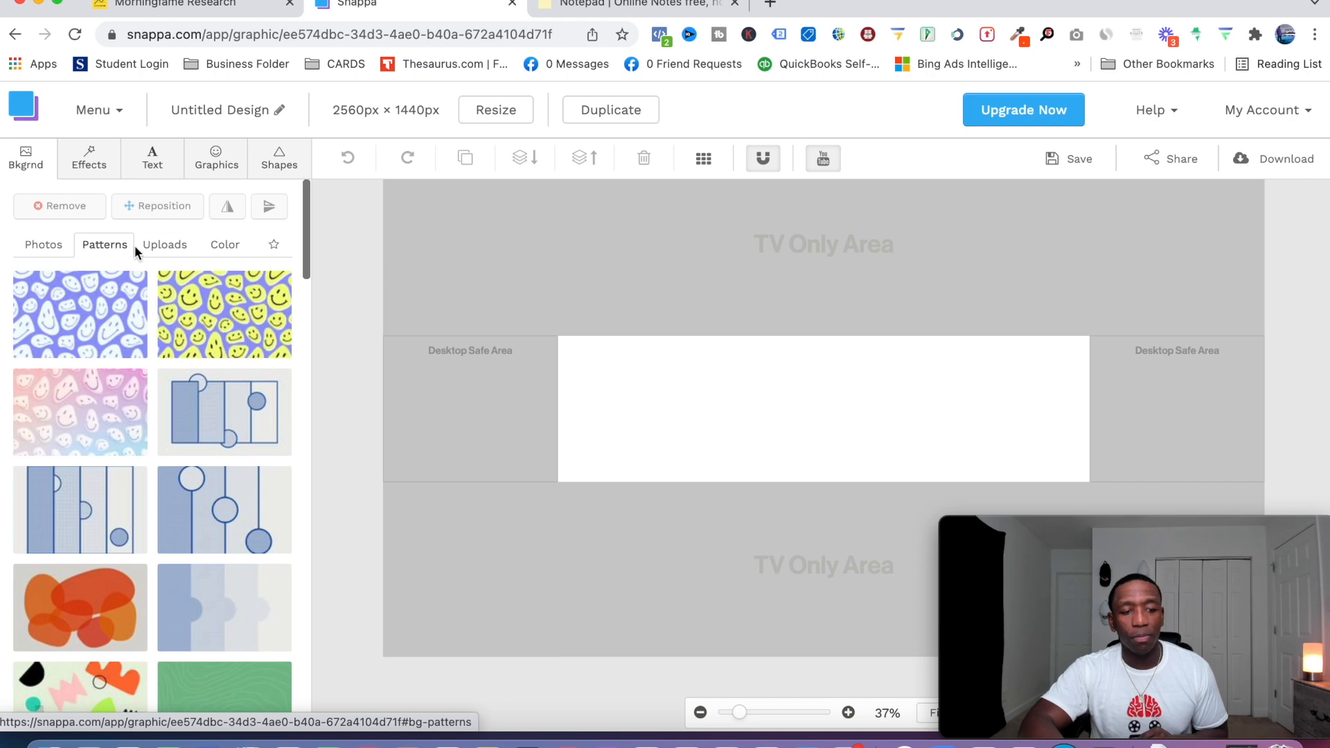
click(165, 244)
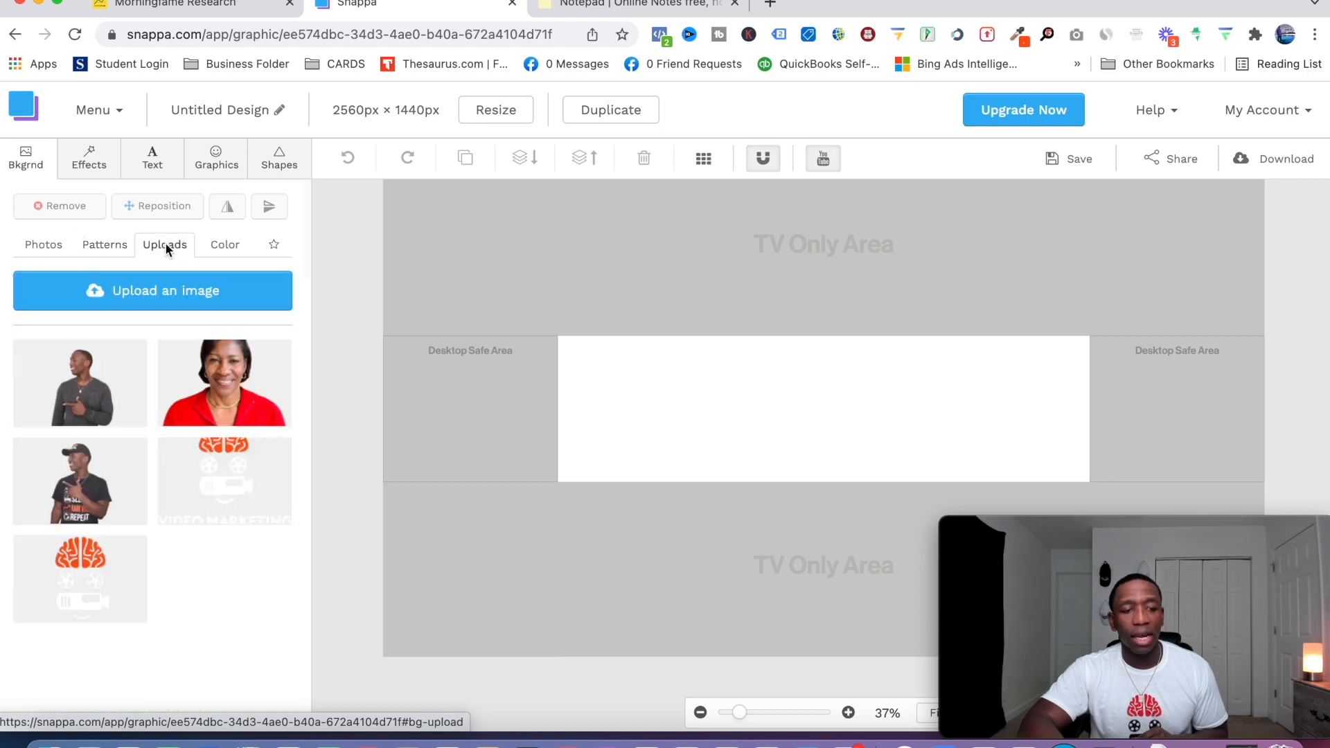
click(221, 248)
click(214, 287)
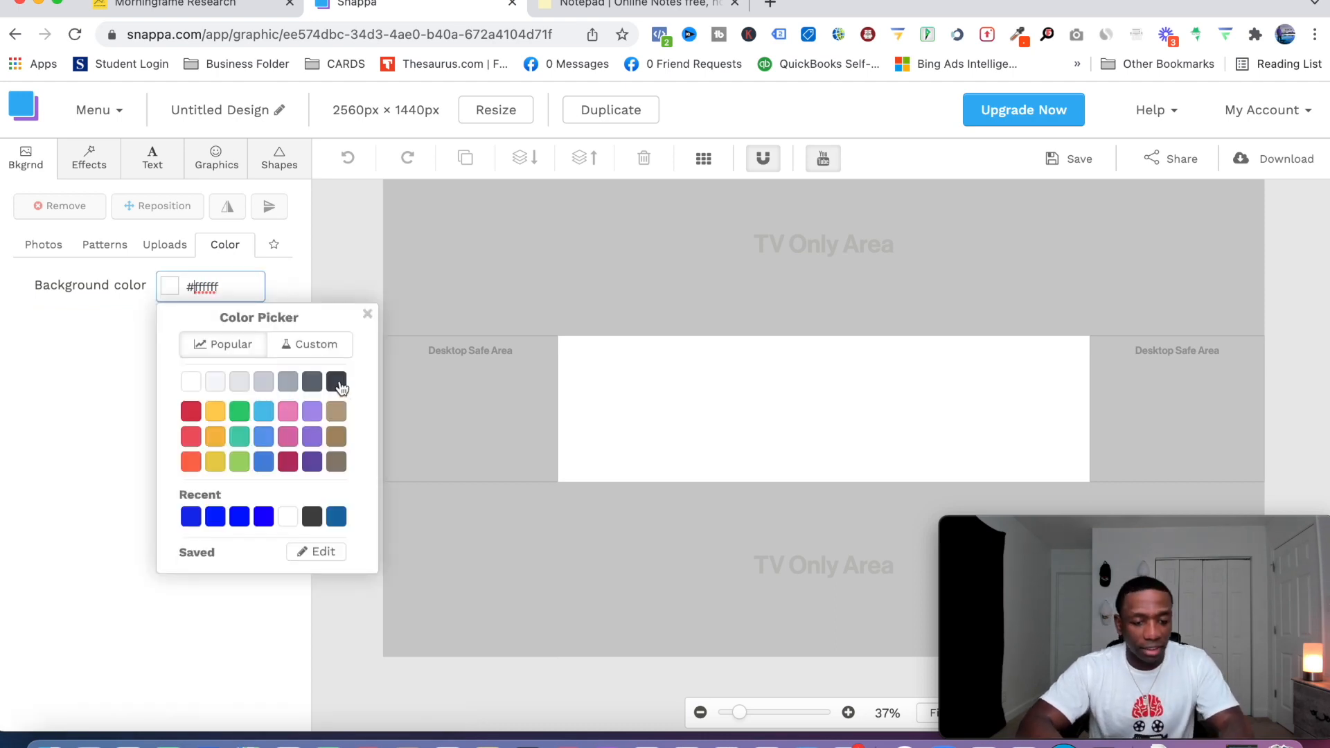
click(332, 355)
drag(288, 428, 320, 511)
click(338, 274)
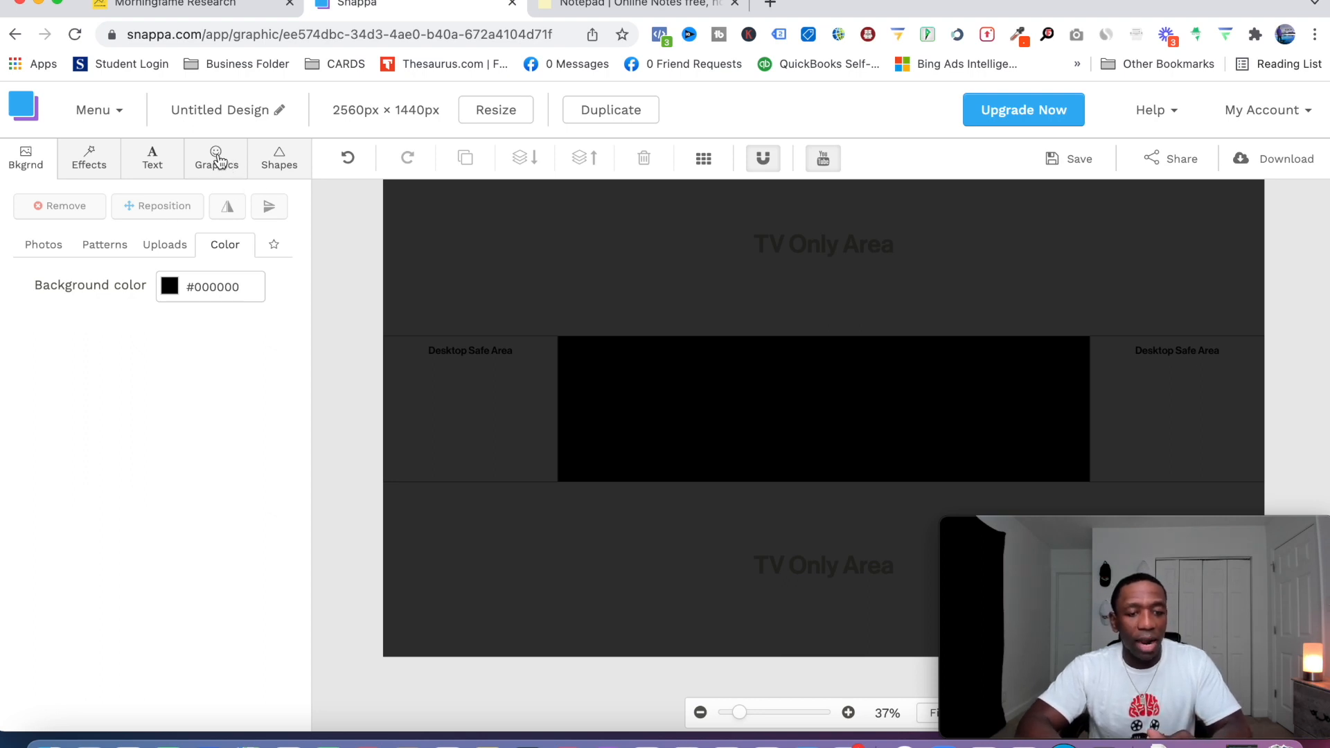
- Add a heading text element to the banner
click(153, 159)
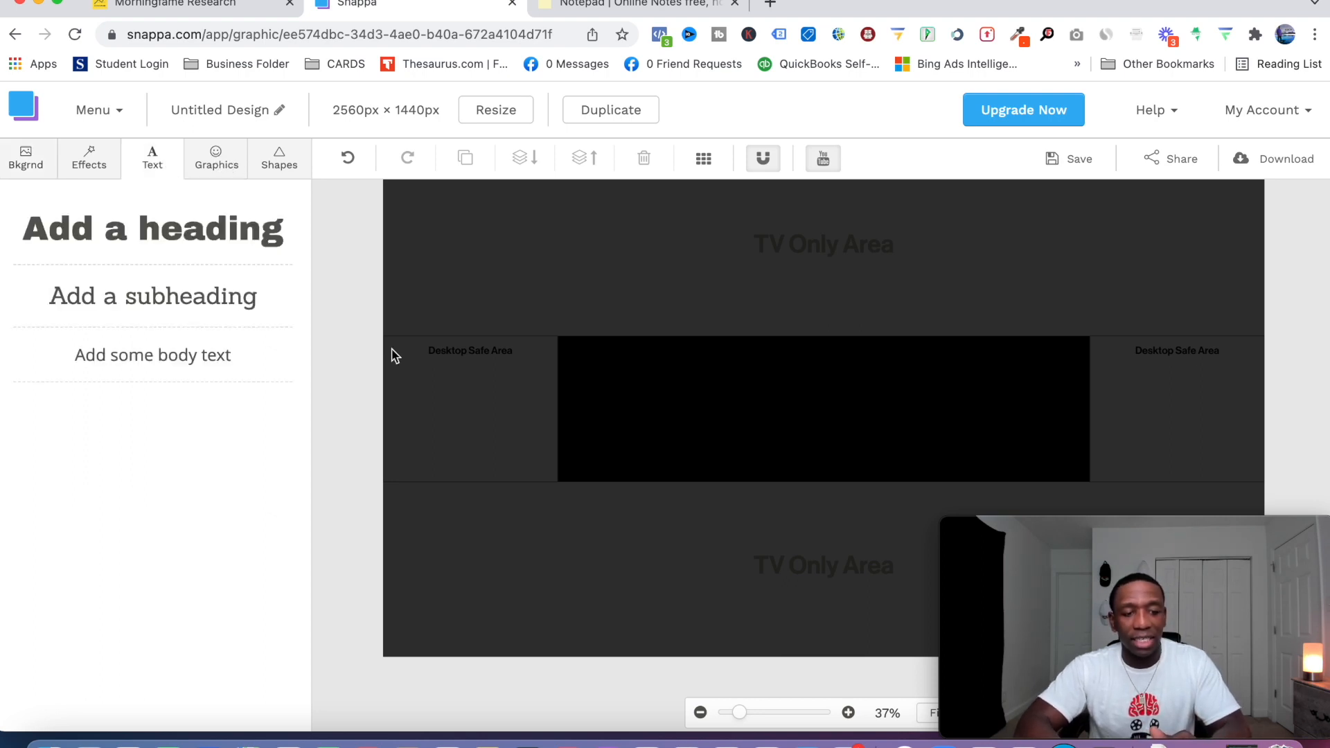
click(187, 231)
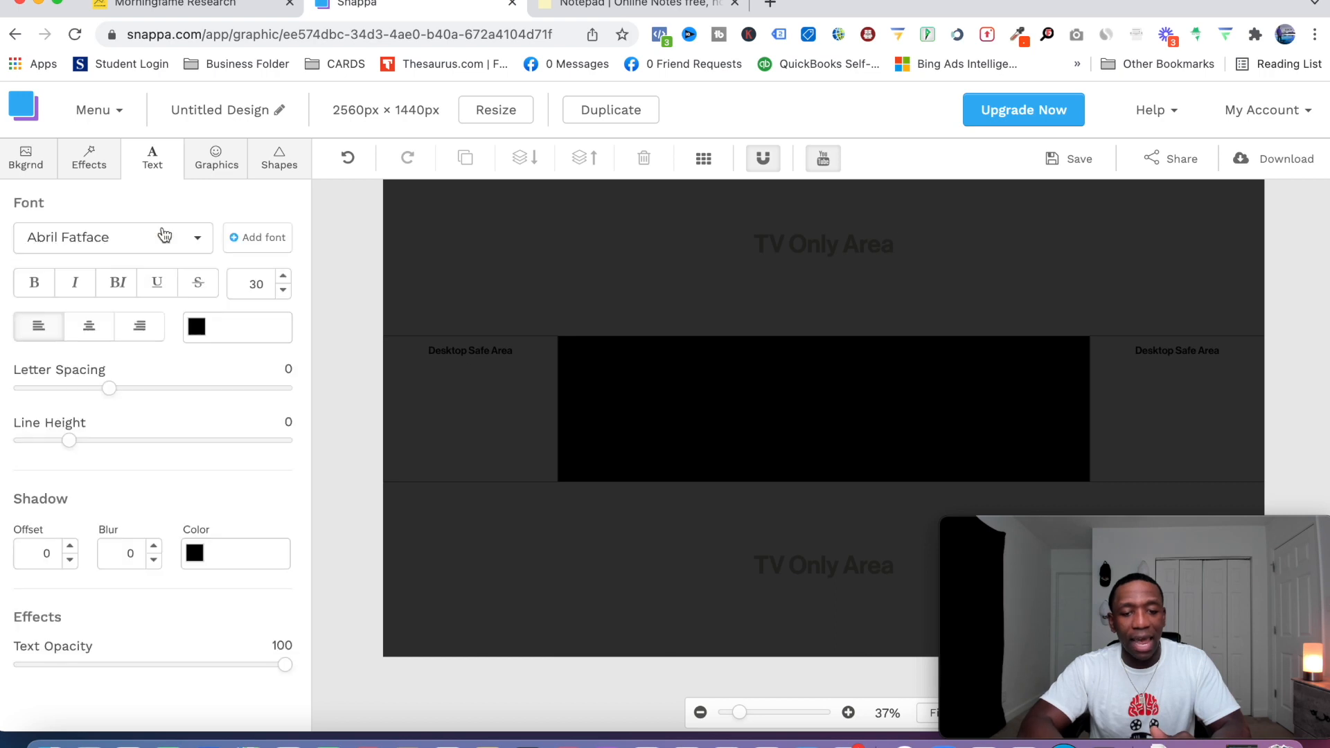
click(248, 327)
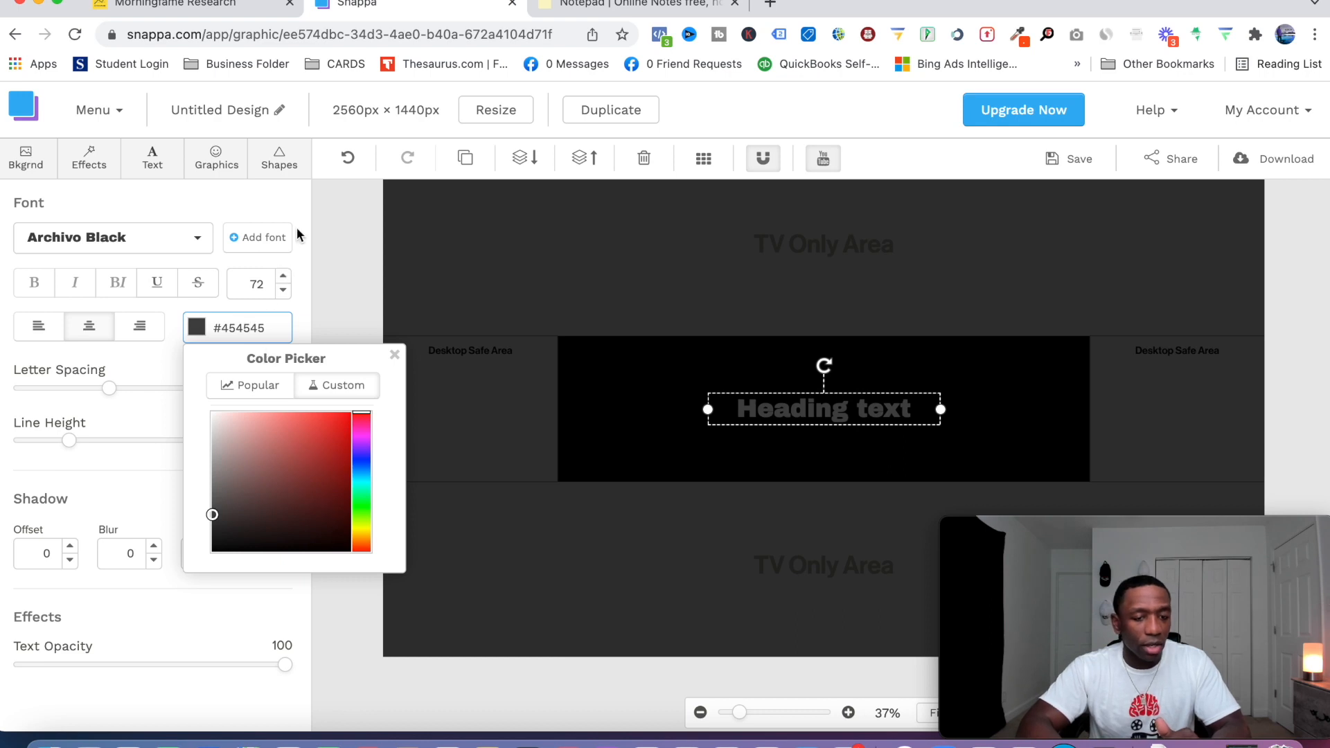
click(342, 276)
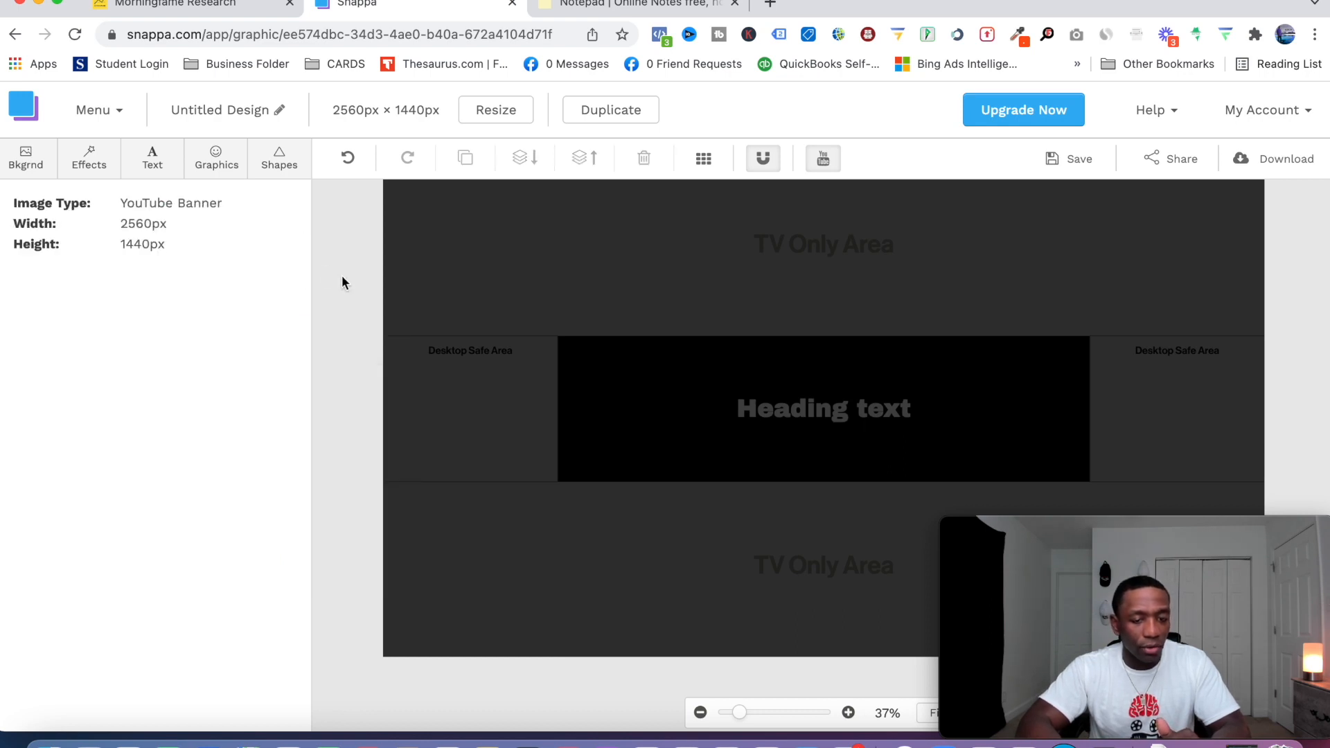
- Insert the uploaded brain-and-camera logo, shrink it to fit the central safe area, and move the heading to its left
click(227, 159)
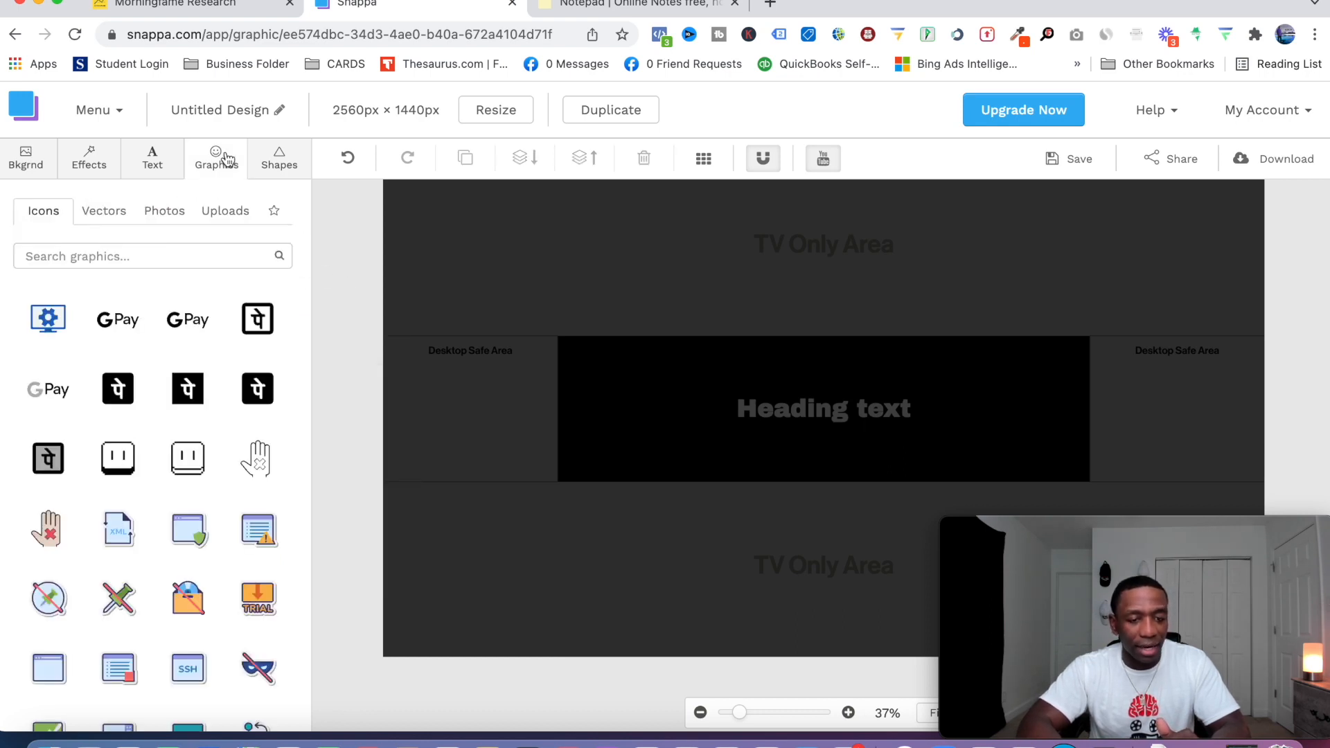
click(230, 211)
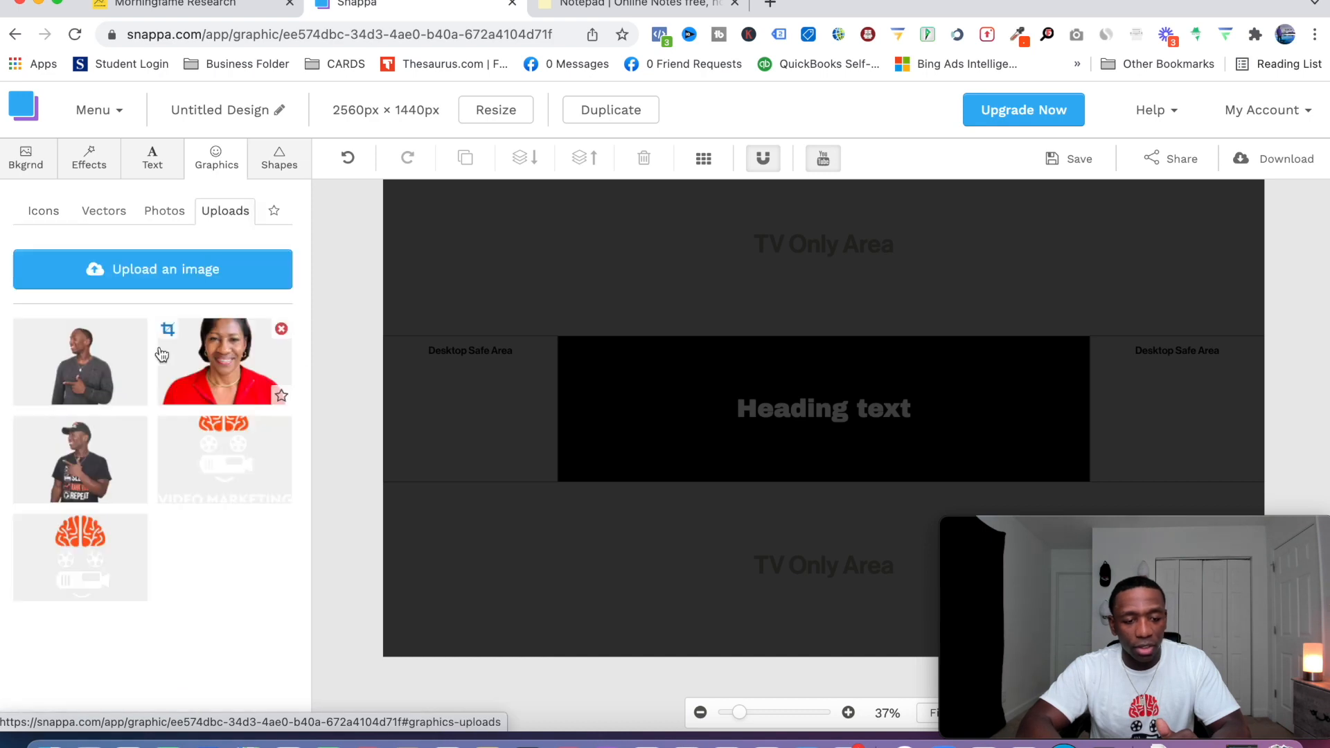
click(82, 543)
drag(1063, 270, 733, 439)
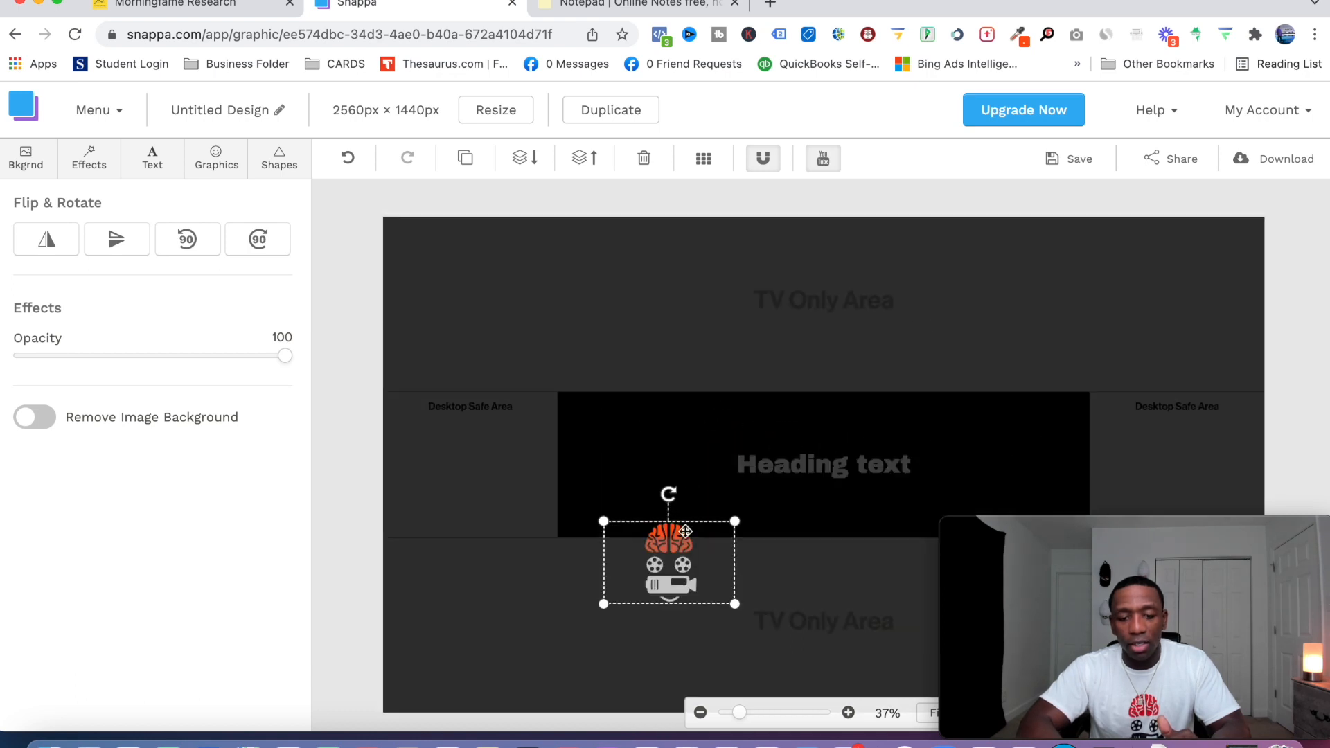
drag(676, 533, 851, 435)
drag(746, 463, 616, 450)
- Copy the logo's orange hex code from the browser color picker extension and set the heading's text color to #fe5413
double_click(615, 448)
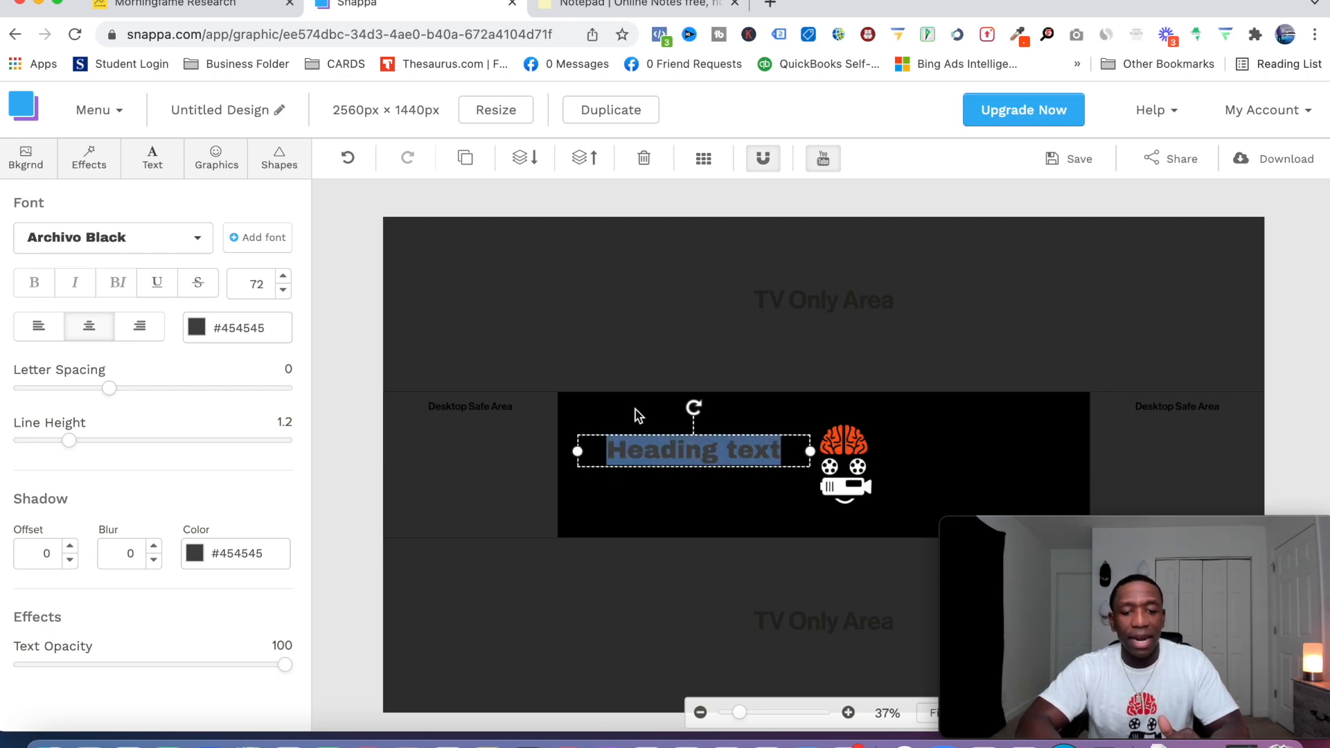
click(1019, 35)
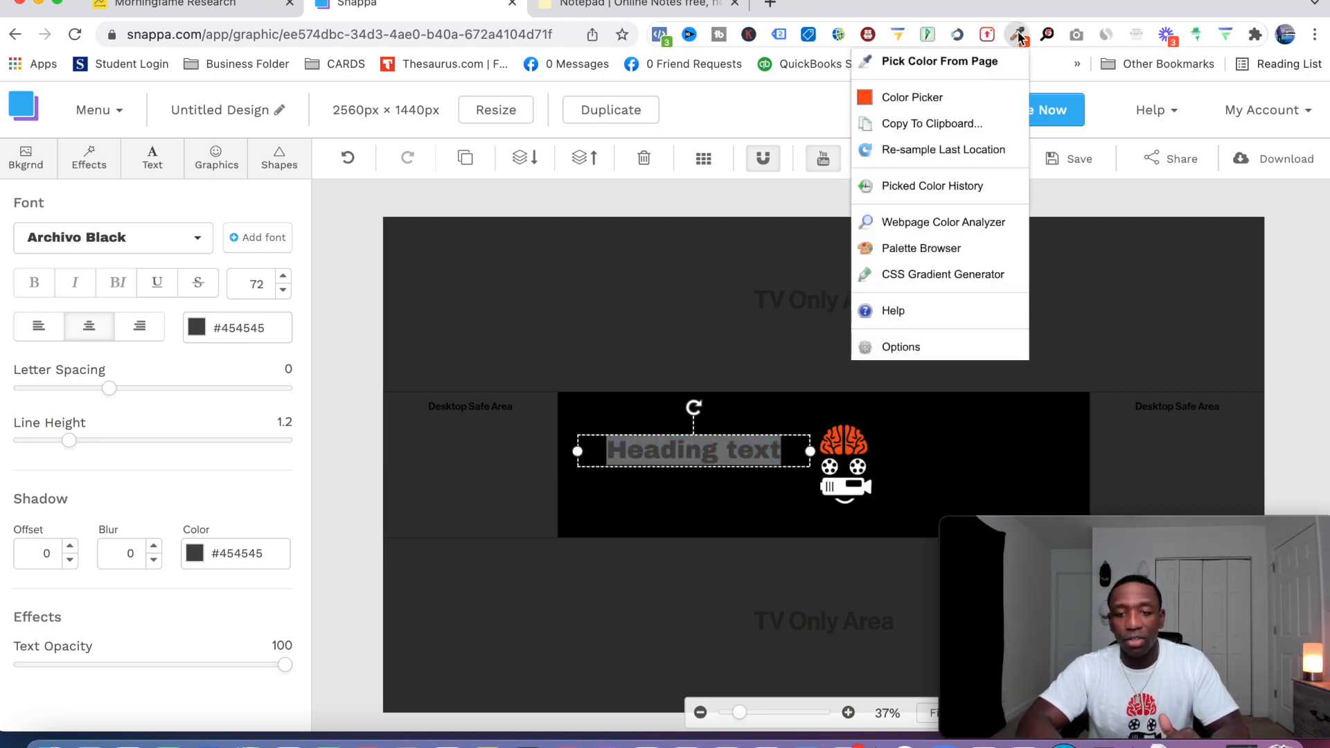
click(944, 100)
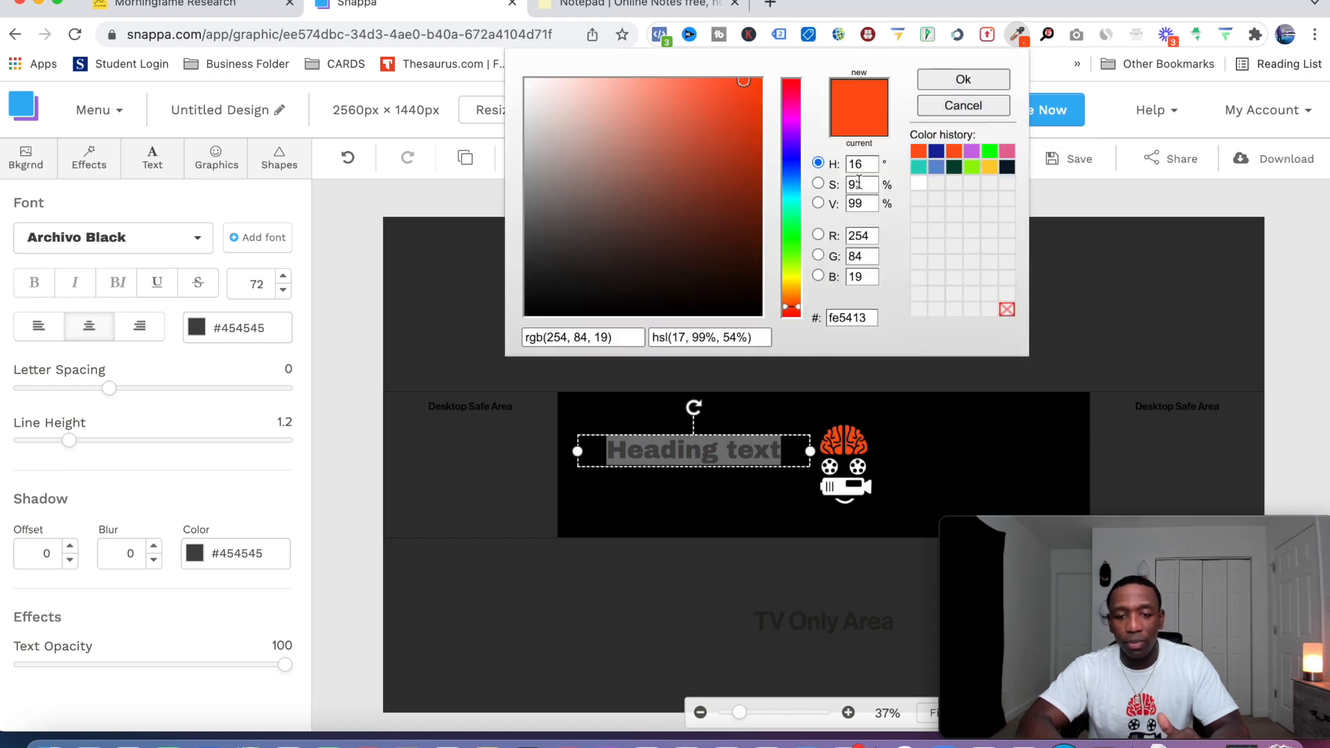
double_click(858, 318)
key(cmd+c)
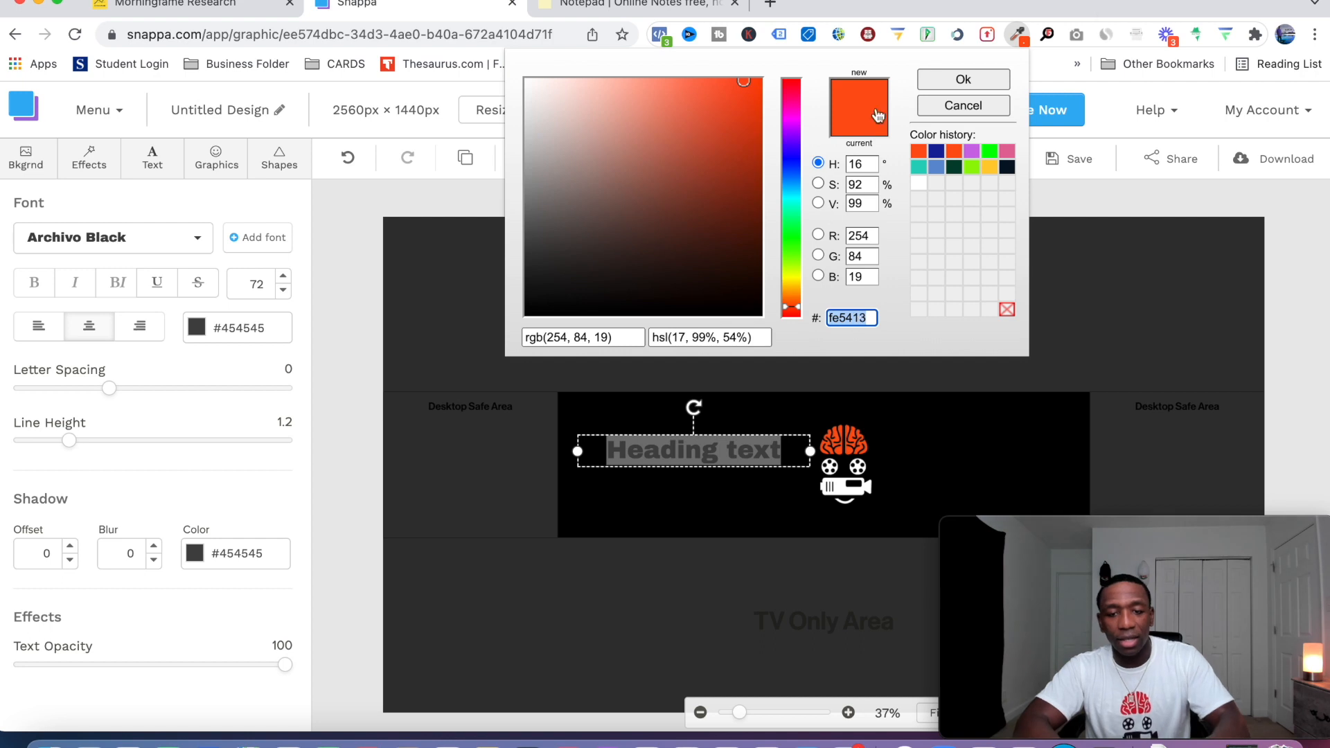
click(1147, 33)
click(248, 327)
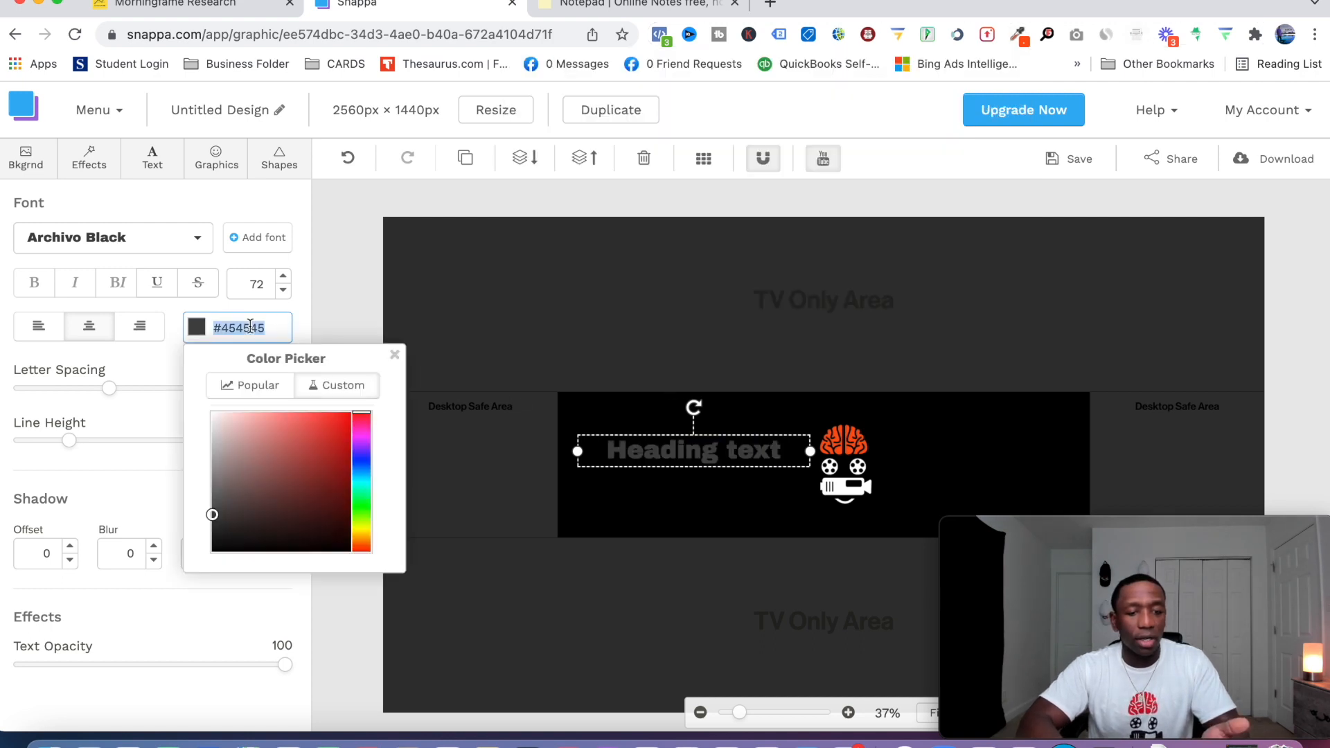
key(cmd+v)
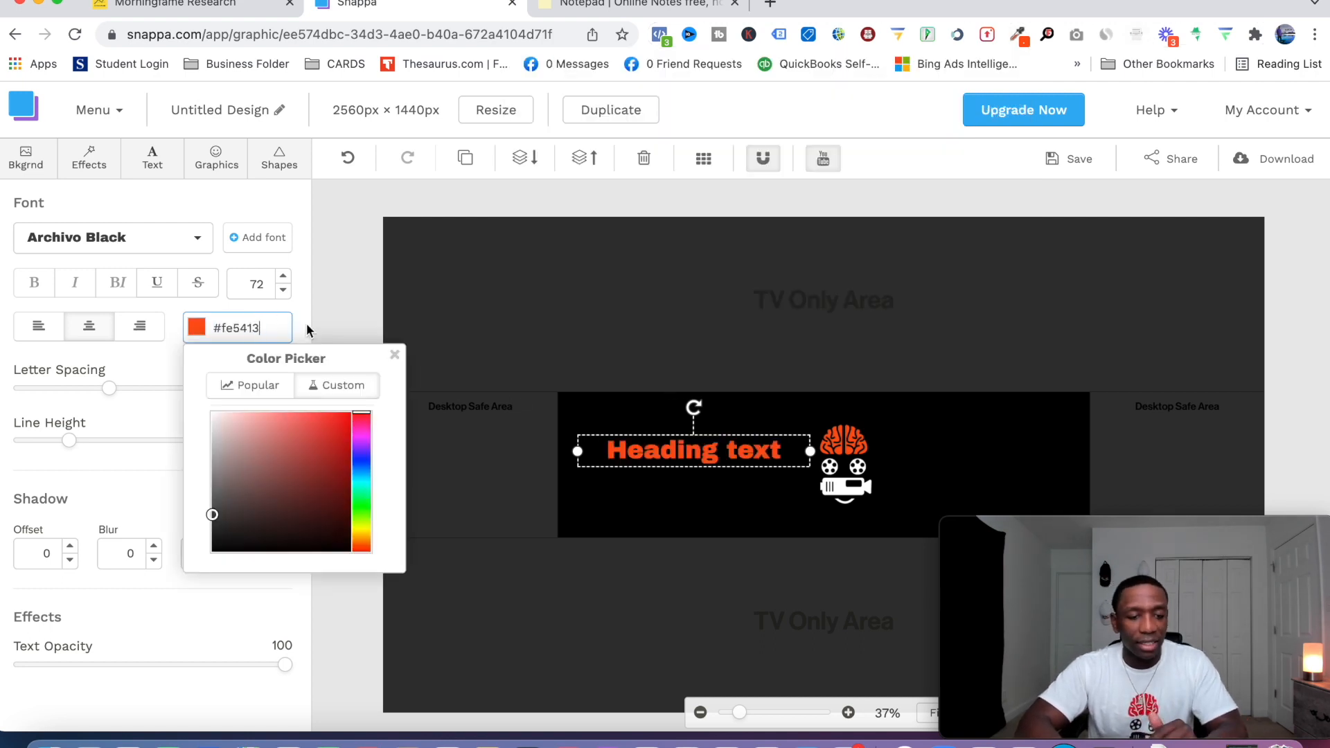
click(320, 284)
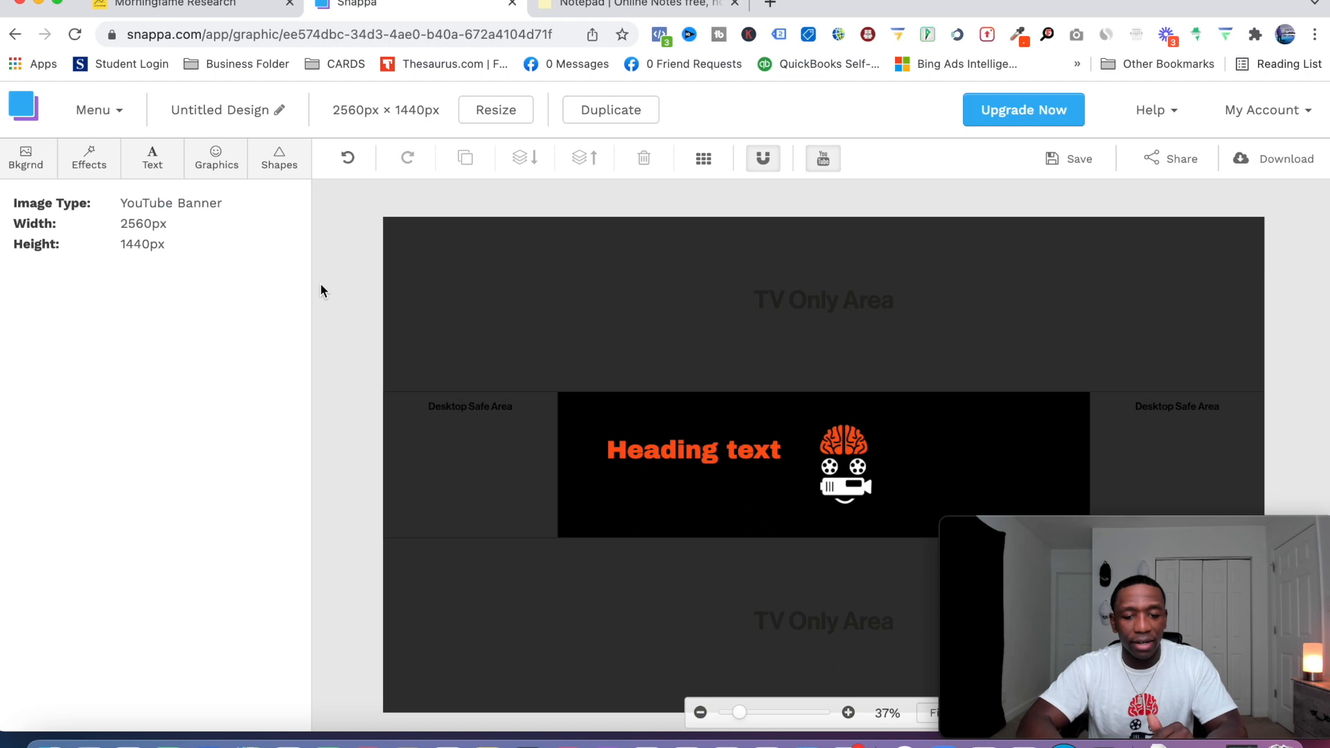
- Replace the heading text with "Video Marketing Masterminds" and fine-tune the placement of the heading and logo
double_click(666, 448)
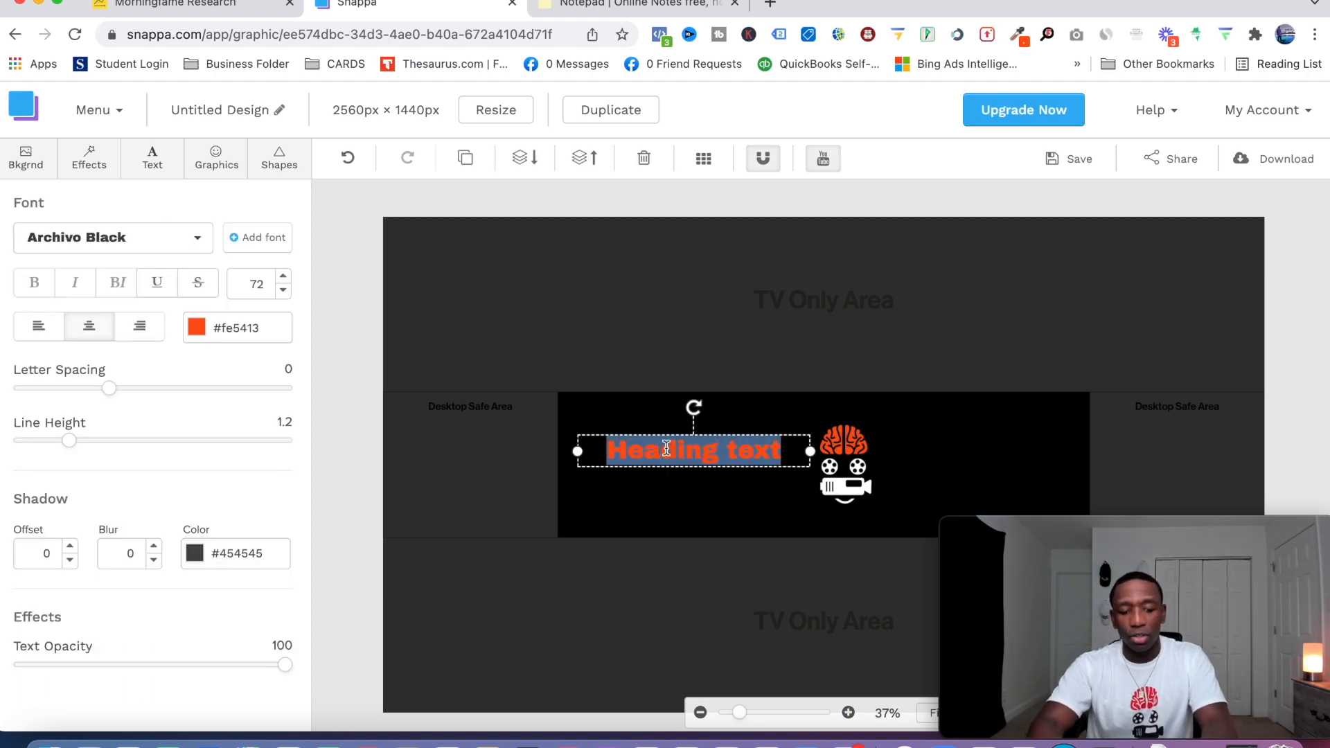
text(Video Marketing M)
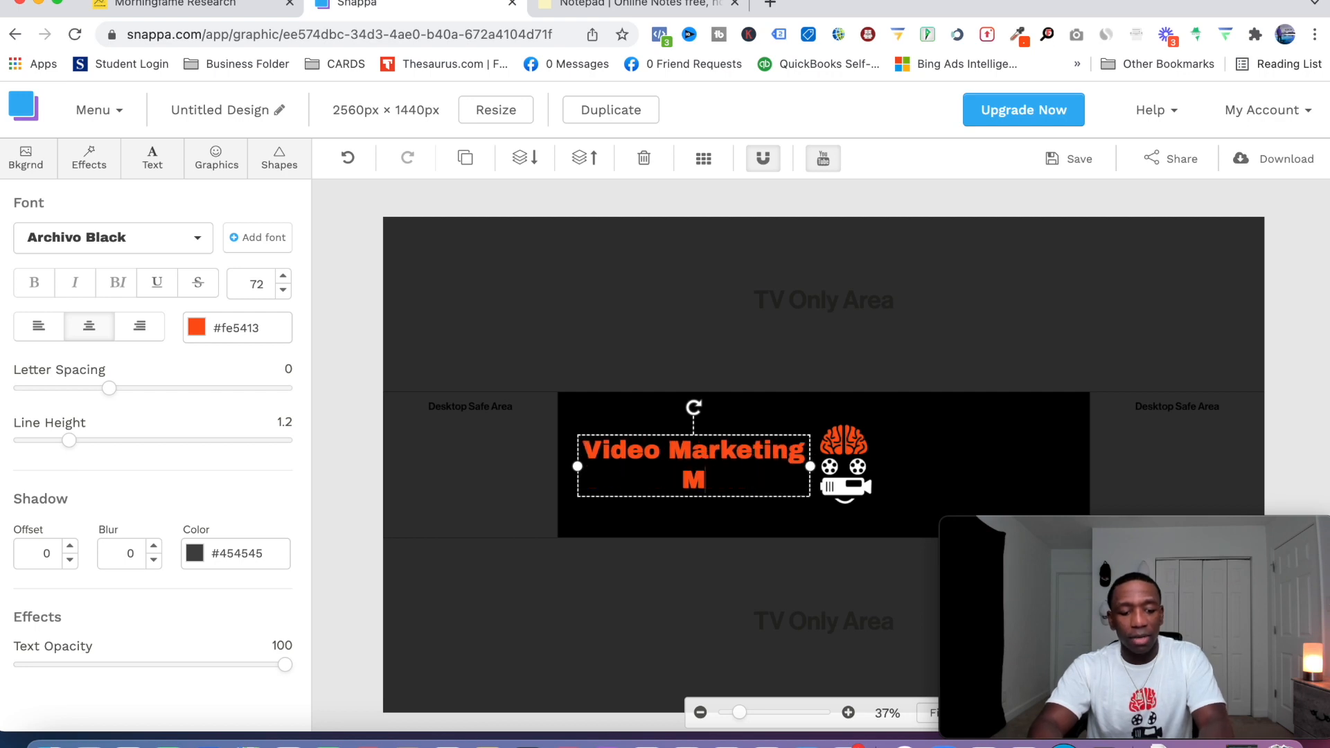
text(asterminds)
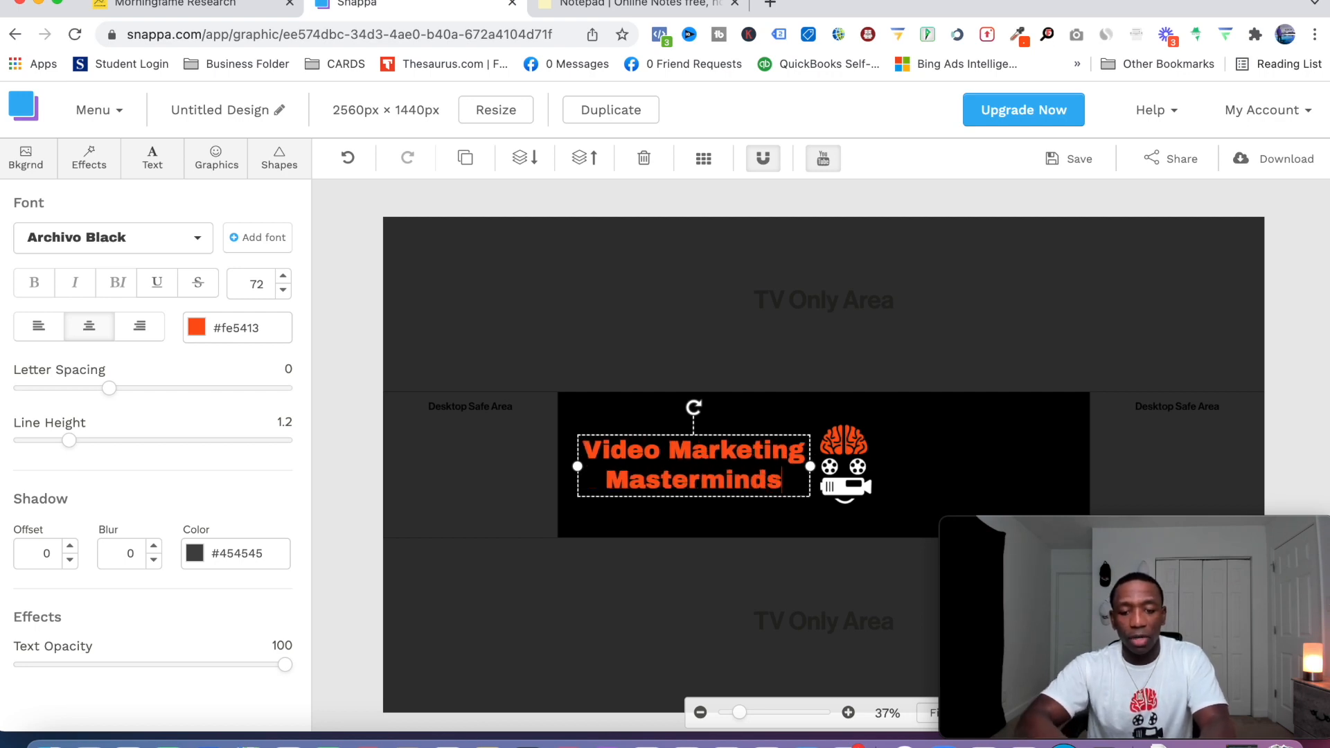
click(926, 426)
drag(743, 462, 740, 454)
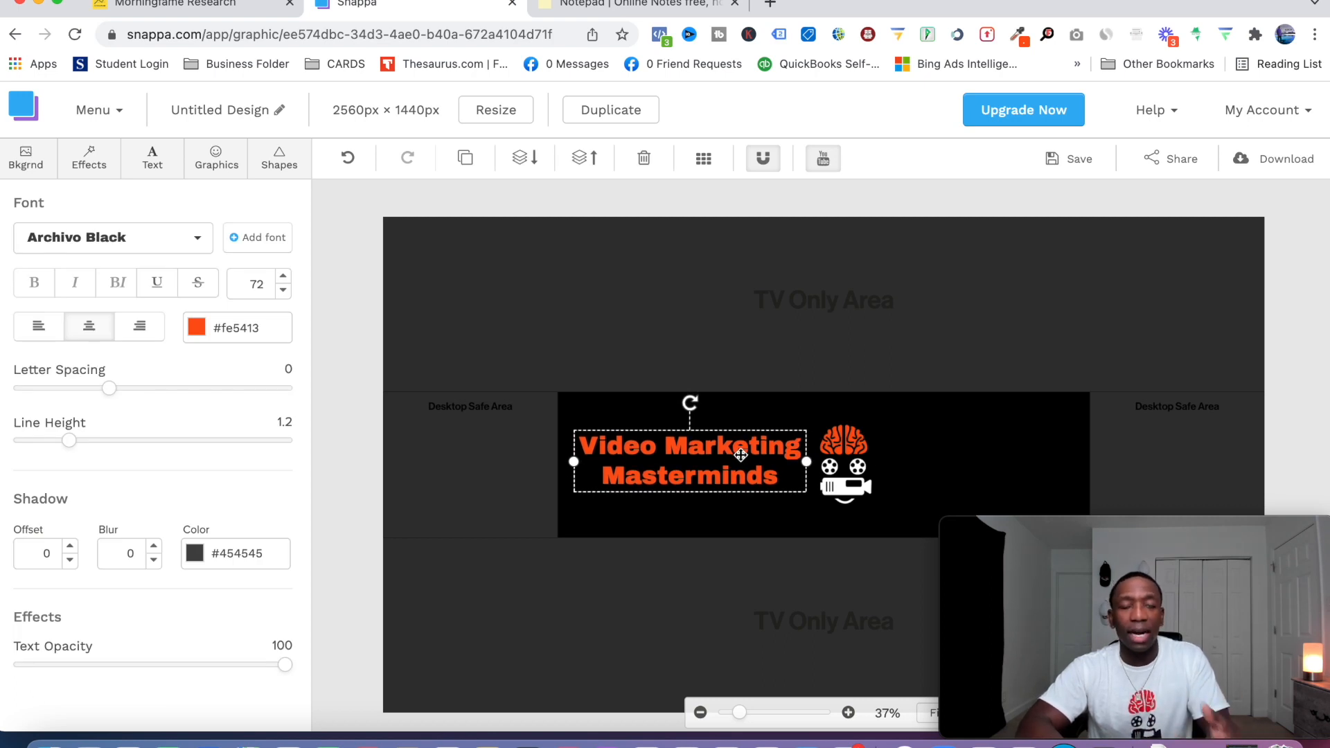
click(845, 462)
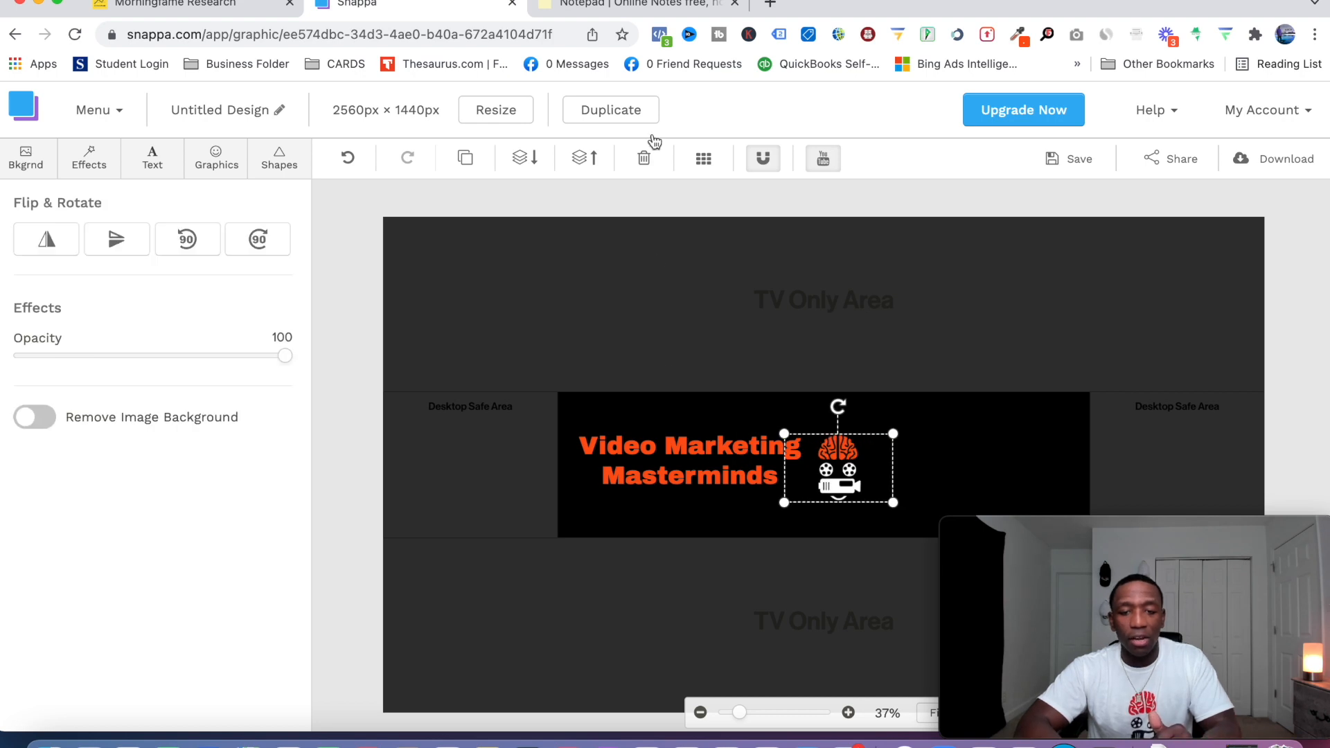
- Copy "Helping You Grow An Audience & Income Using Online Video" from the online notepad and return to the Snappa design
click(679, 9)
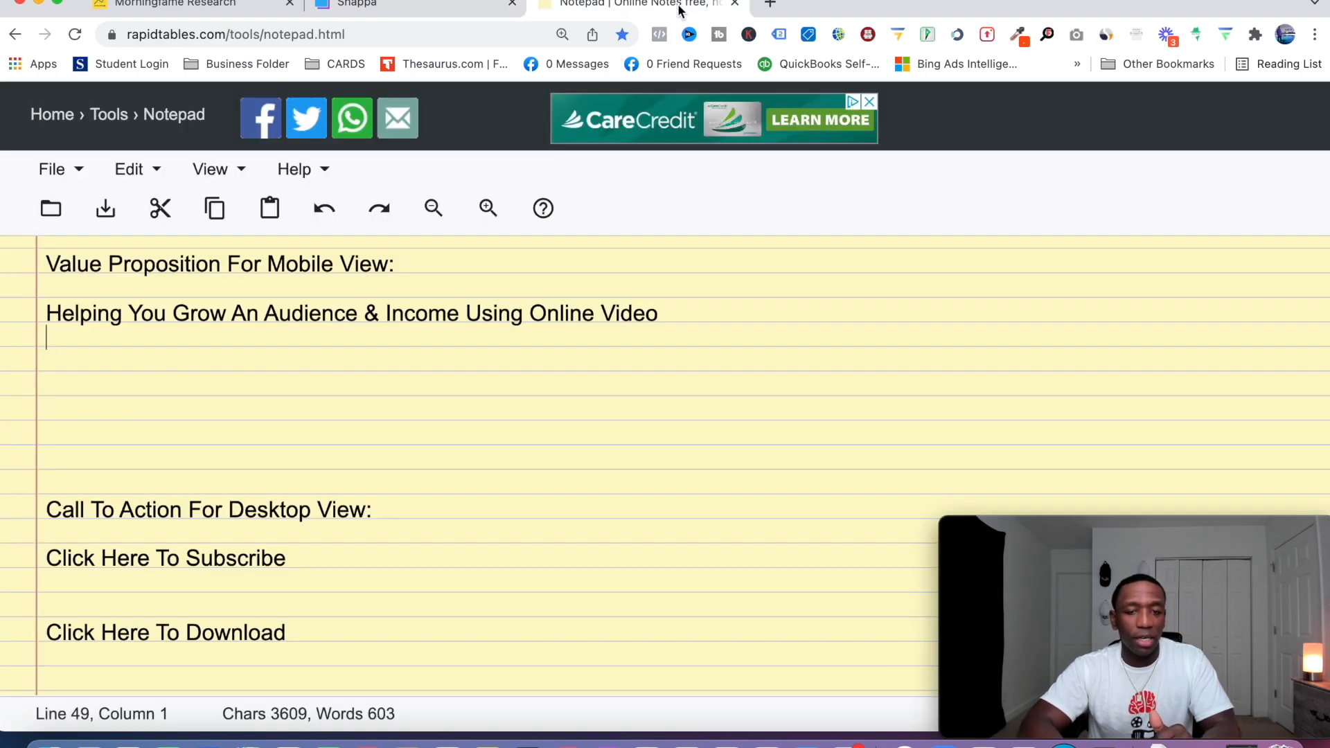
triple_click(298, 315)
key(super+c)
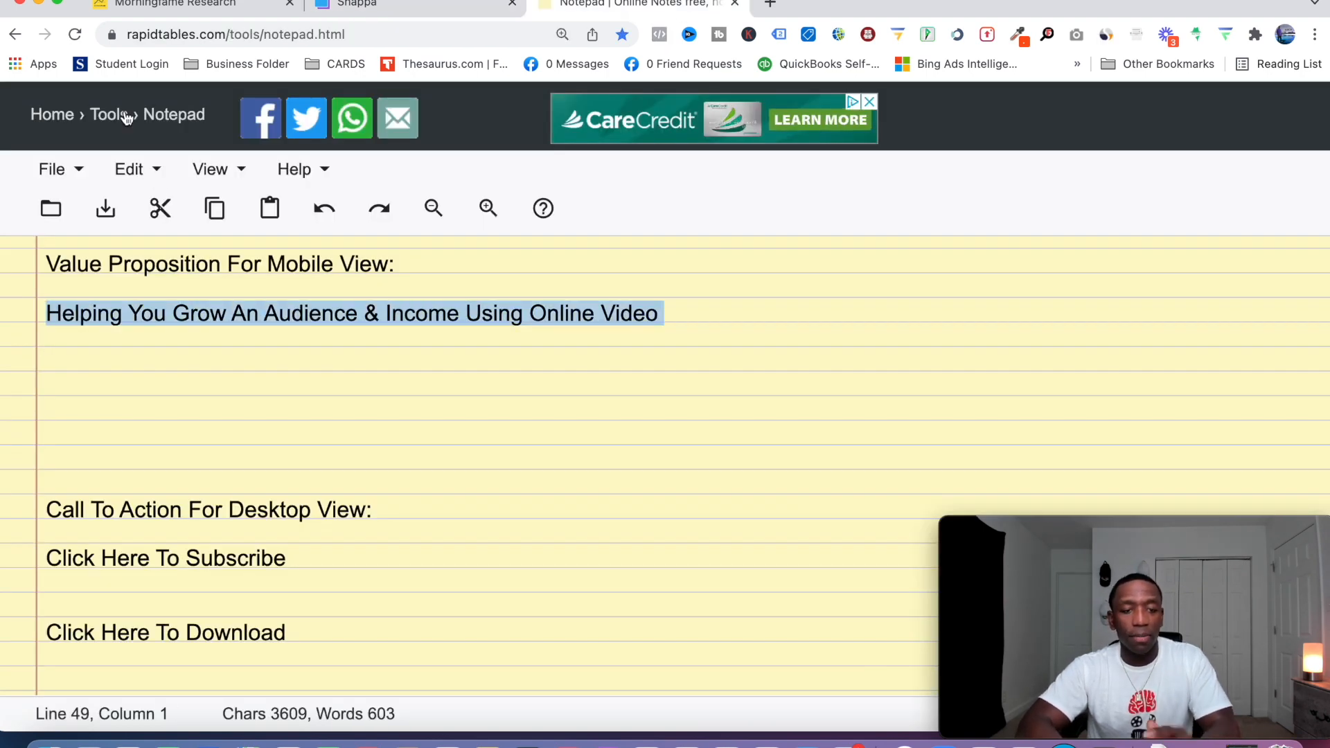
click(399, 9)
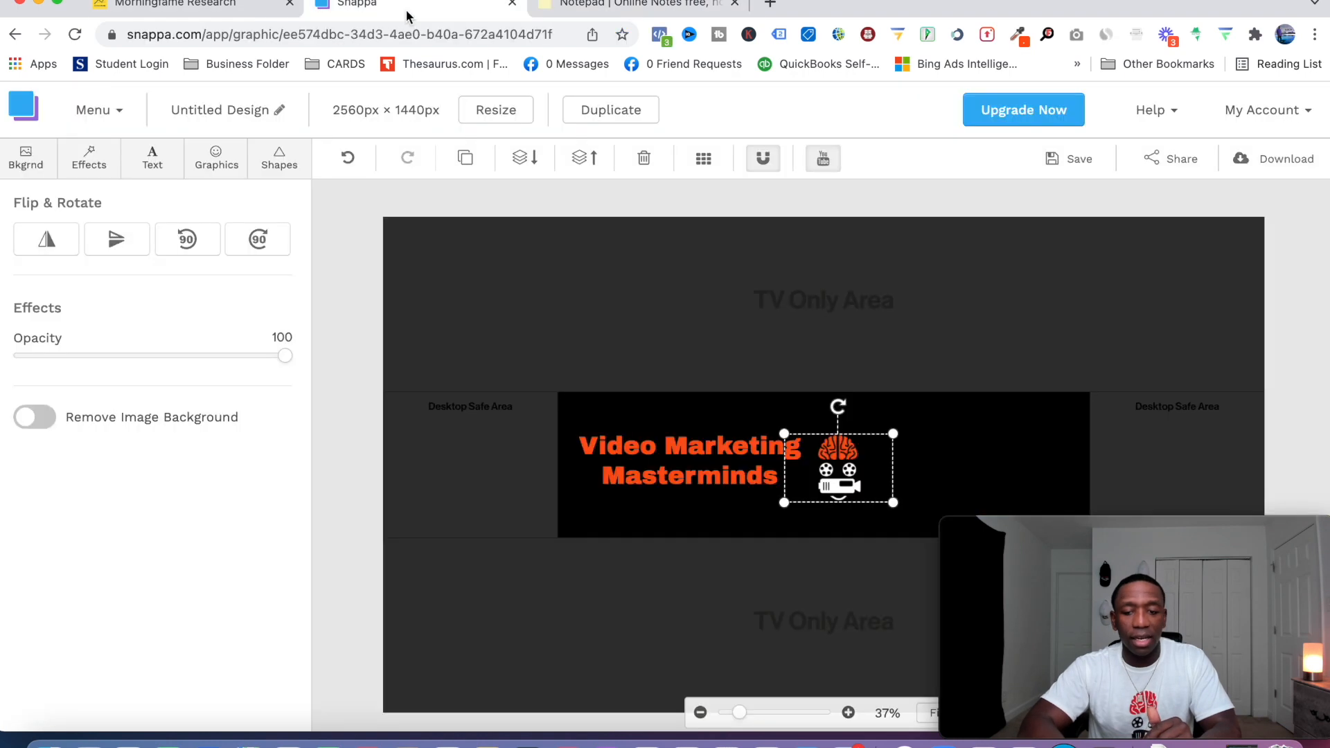
- Duplicate the heading, place the copy on the logo's right side within the safe area, and set its font size to 45
click(690, 464)
click(466, 158)
drag(691, 464, 966, 466)
drag(1089, 467, 1084, 468)
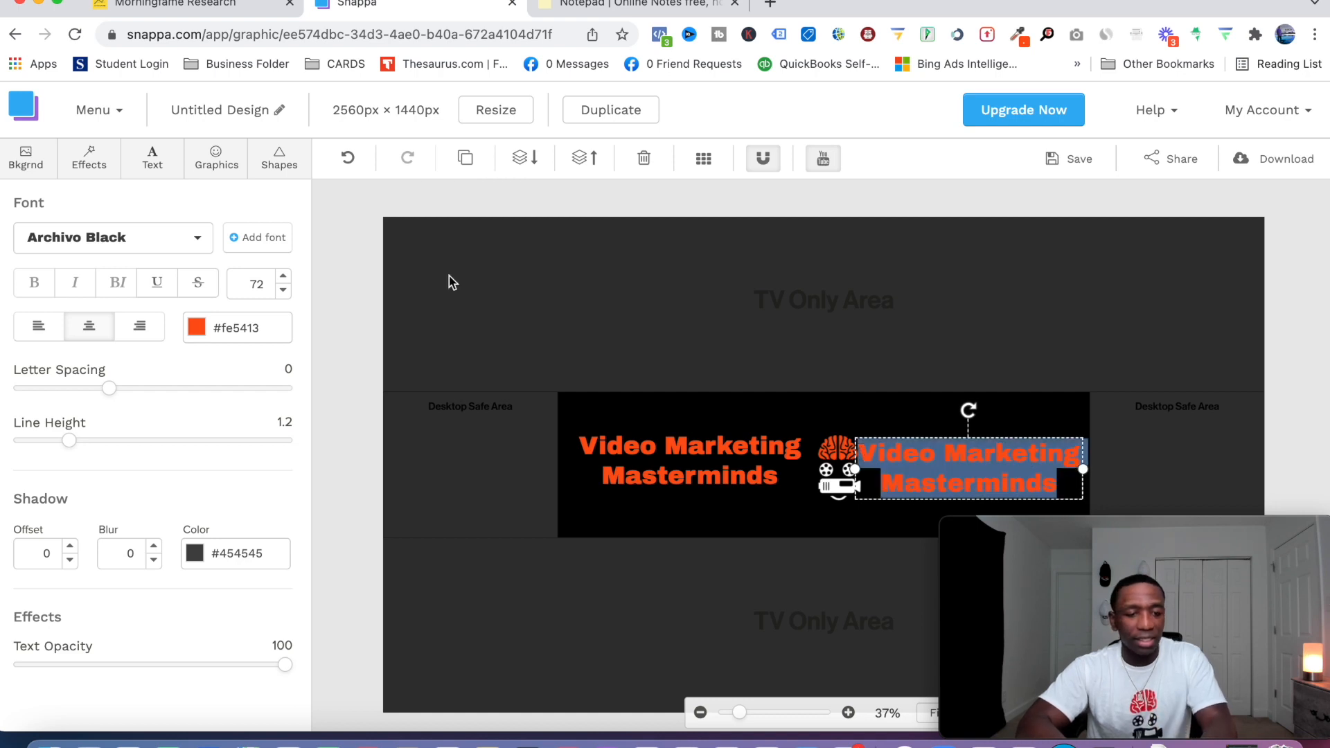
double_click(266, 281)
text(45)
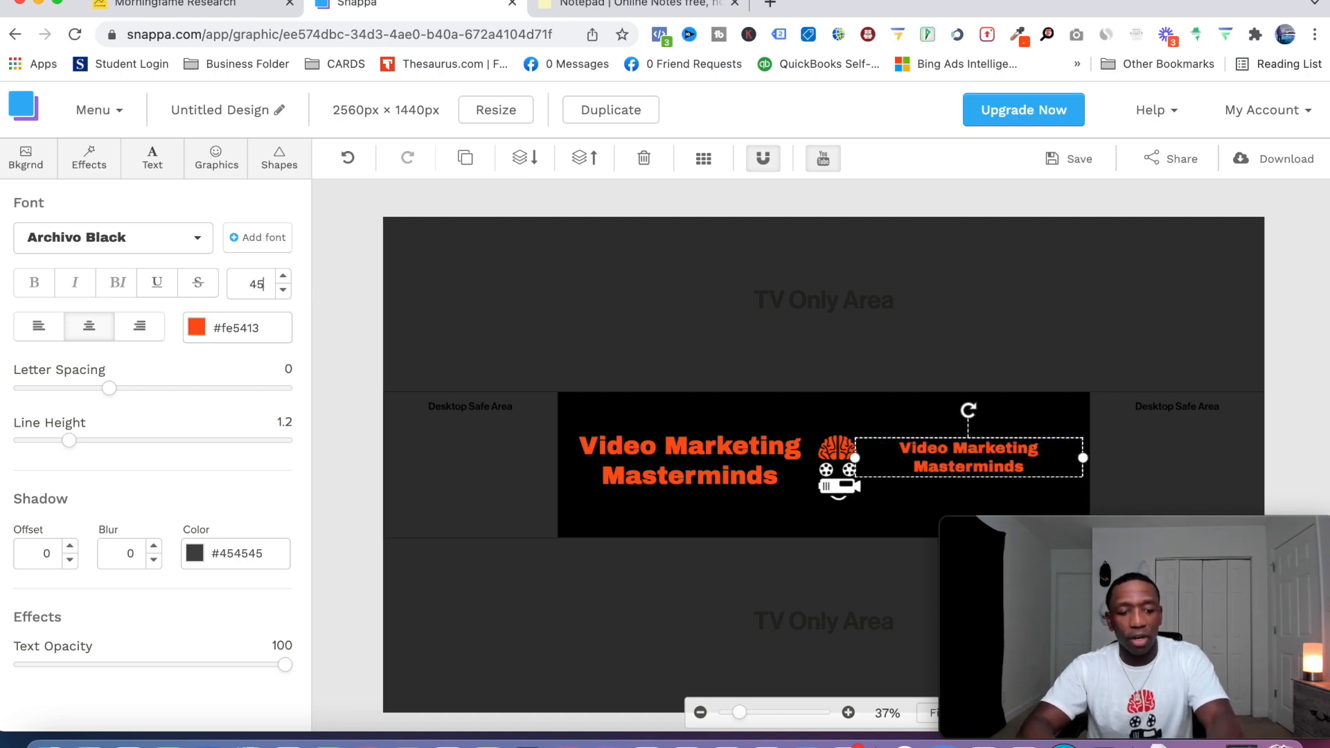
- Replace the duplicated text with "Helping You Grow An Audience & Income Using Online Video" and adjust the placement of this text and the logo
triple_click(985, 455)
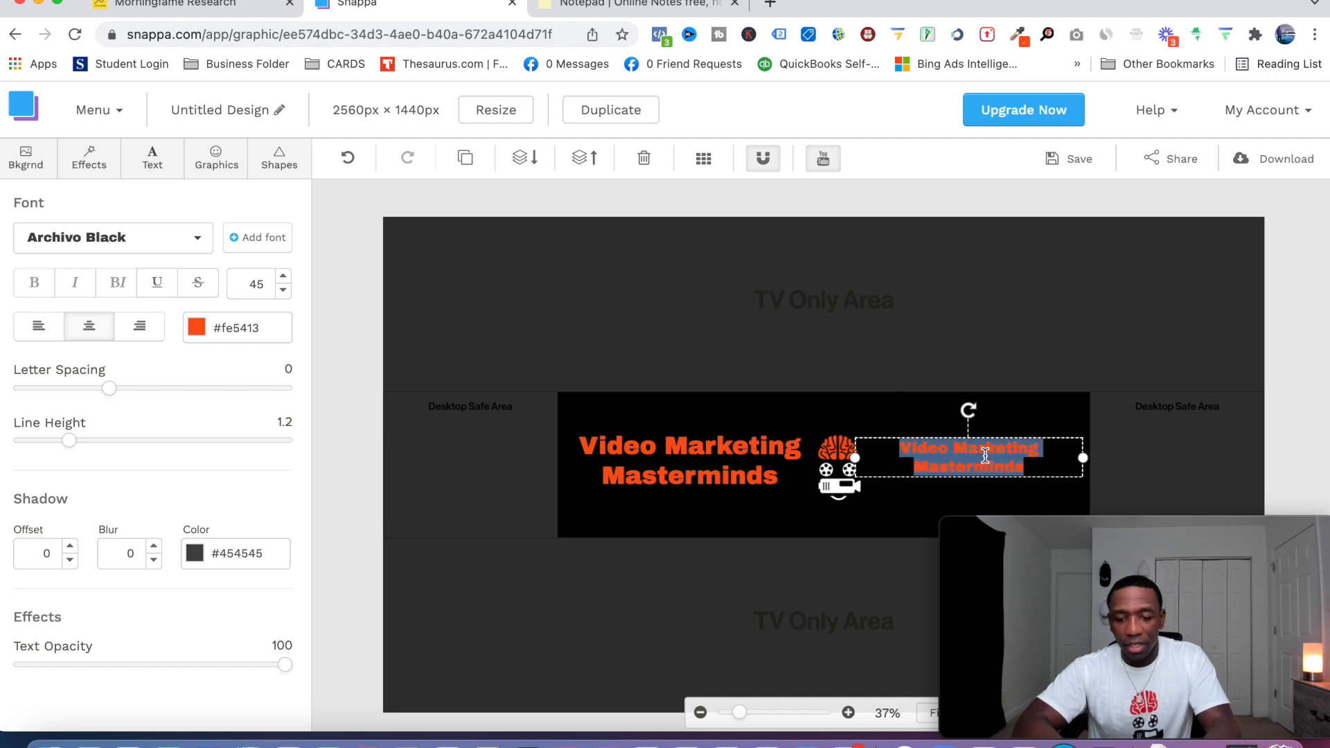
key(super+v)
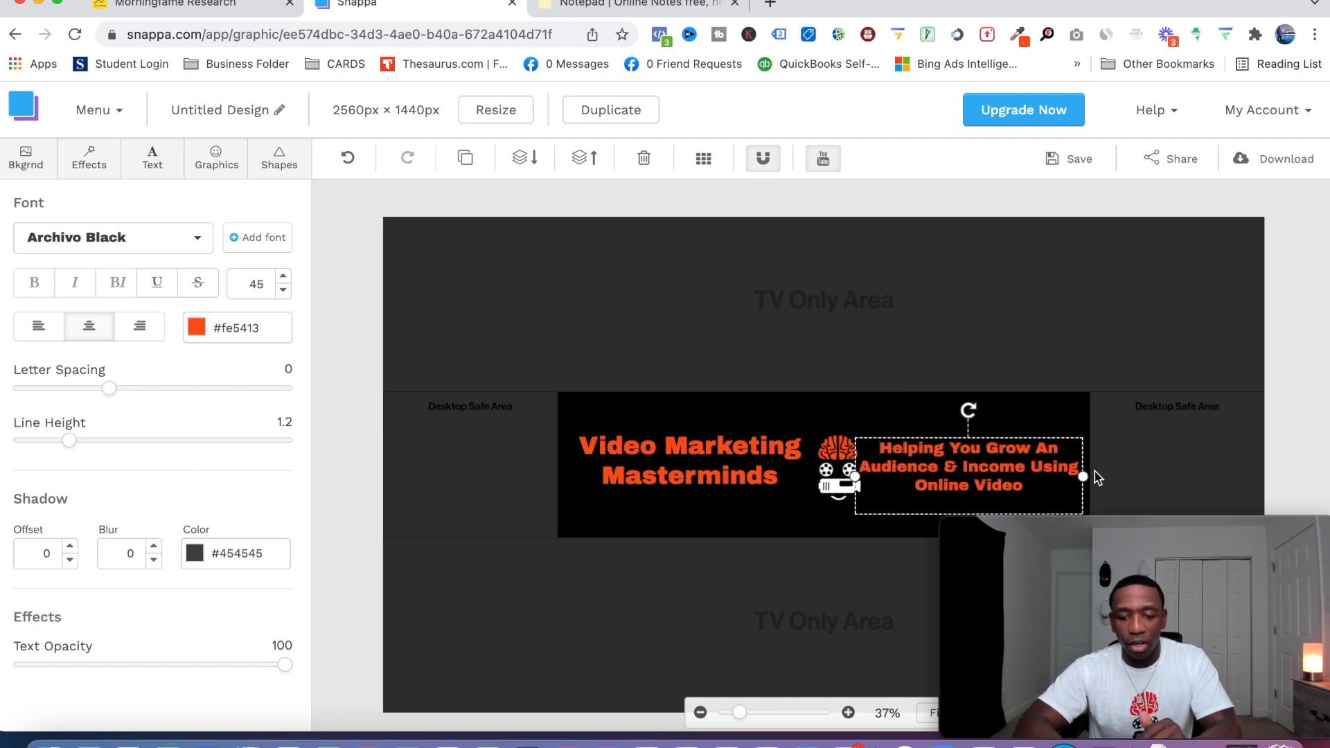
drag(1083, 475, 1015, 464)
click(1038, 418)
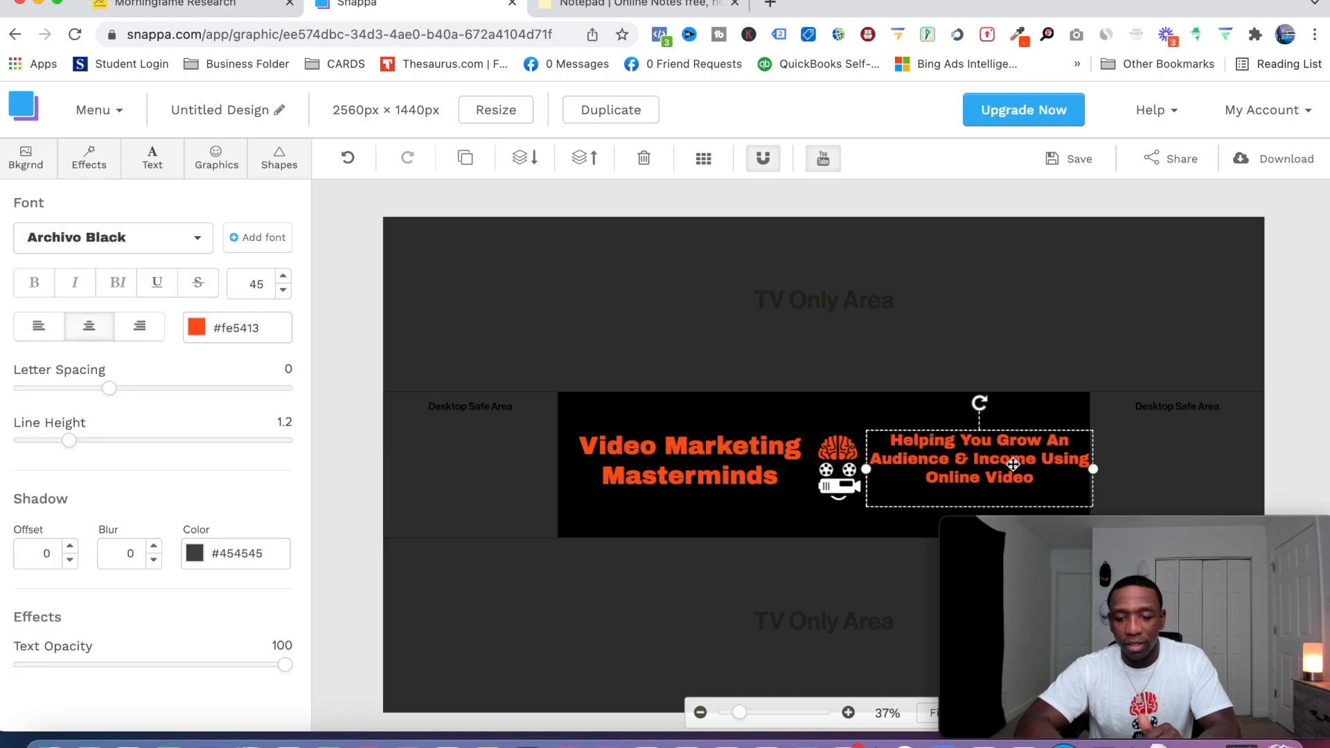
click(848, 465)
drag(889, 434, 886, 436)
- Set the value proposition text's font size to 40
click(945, 458)
double_click(261, 278)
text(40)
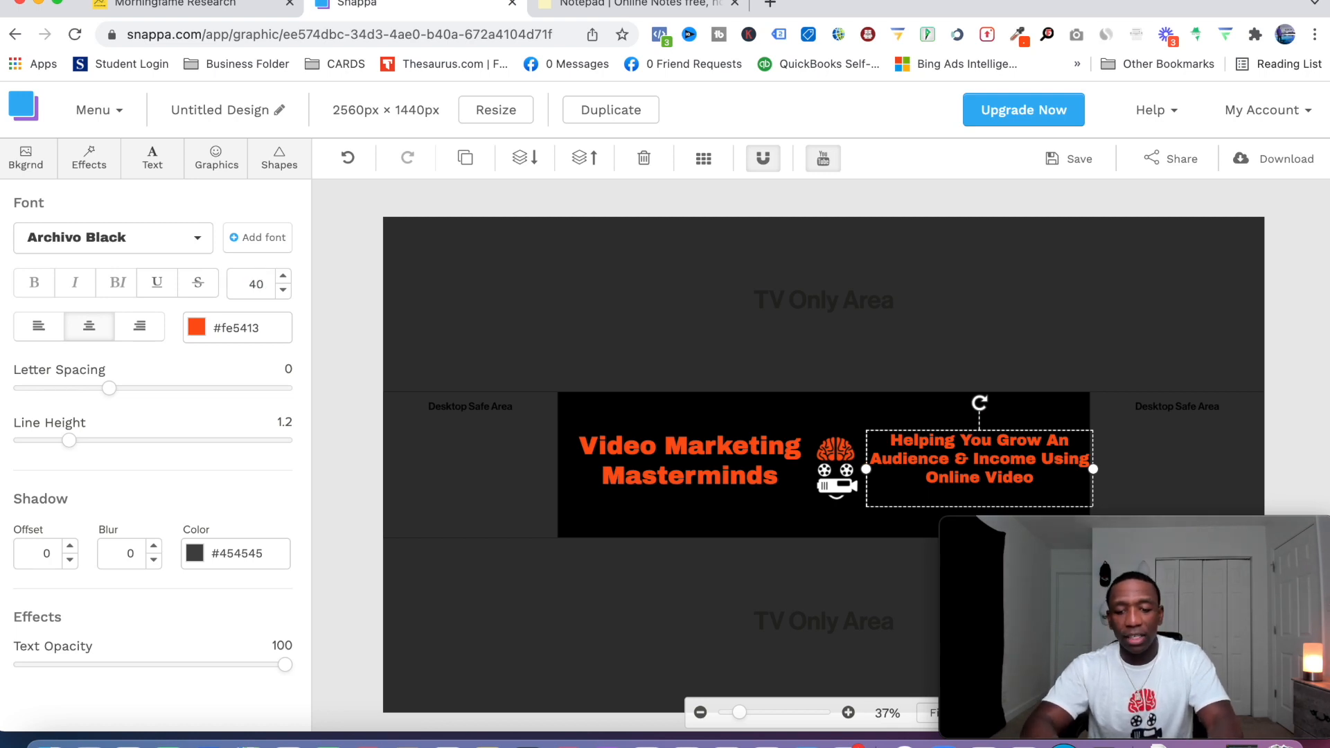
click(854, 410)
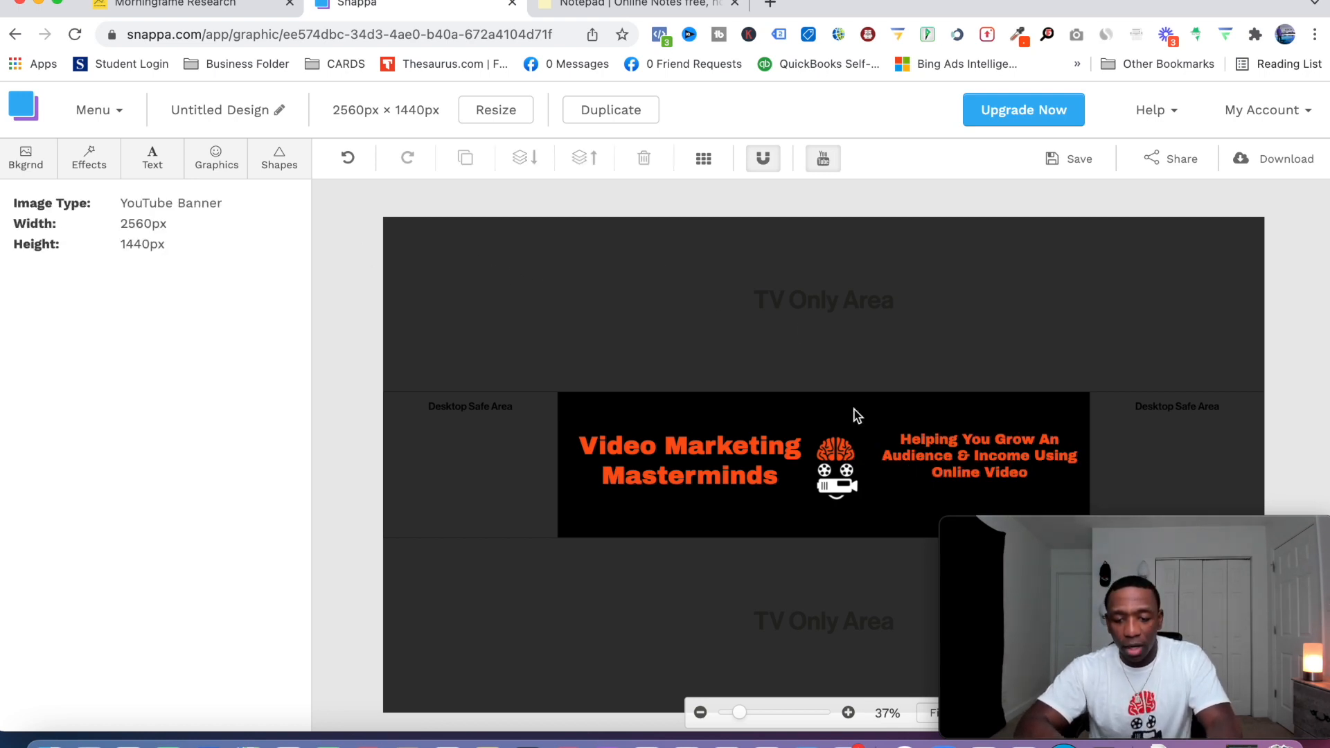
- Set the value proposition text's color to #ffffff and its font size to 50
click(993, 461)
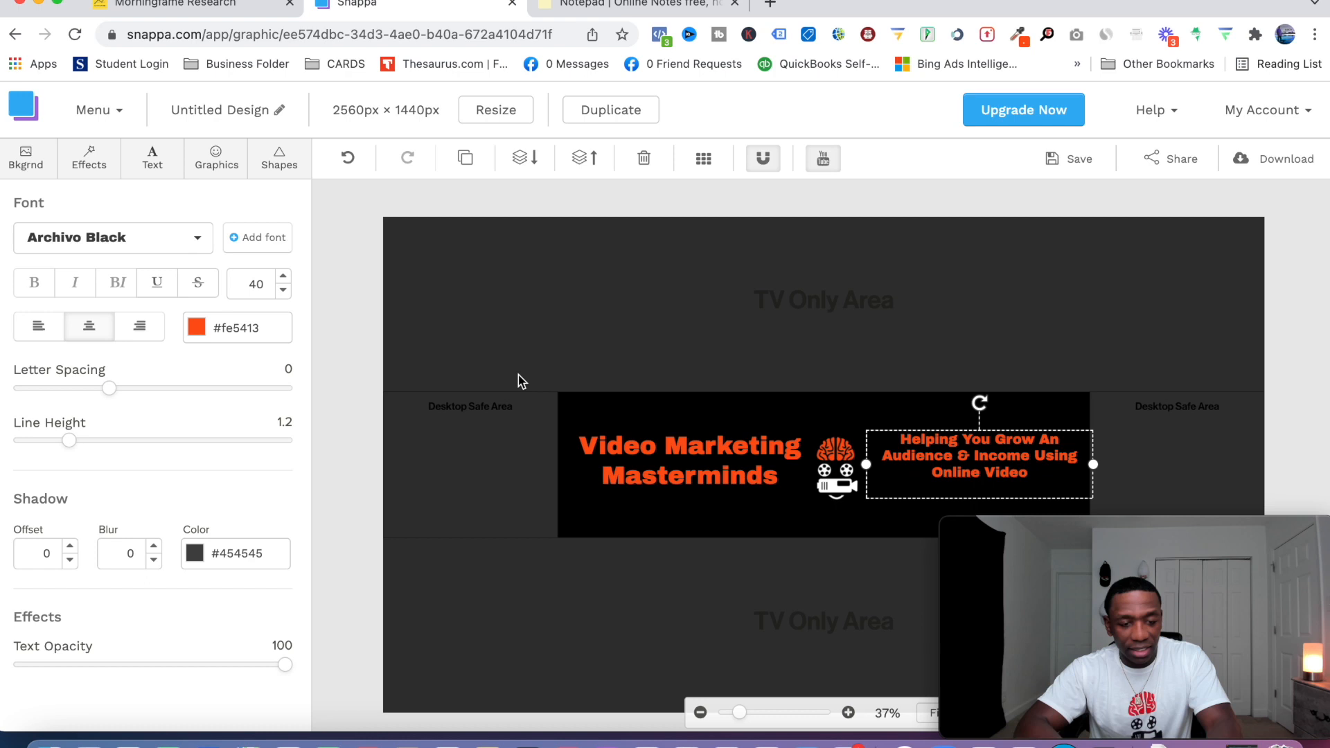
click(230, 328)
text(#ffffff)
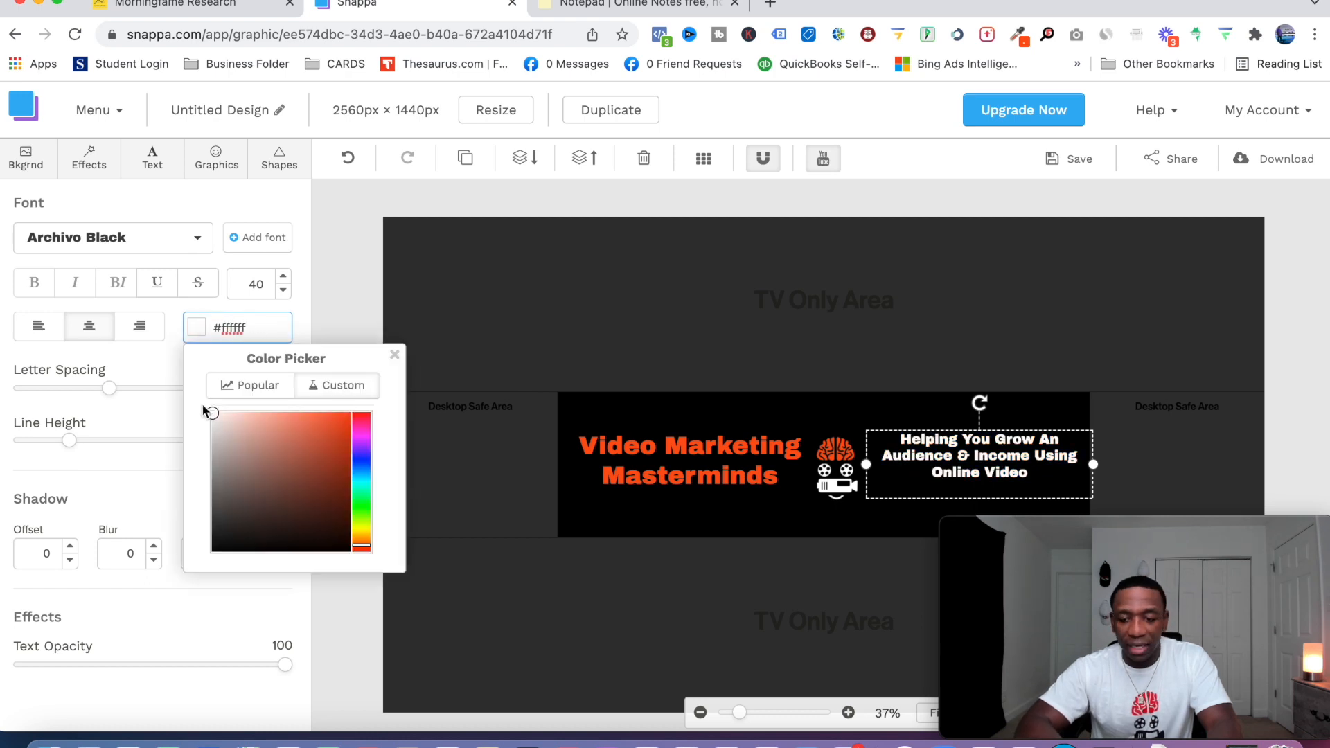
double_click(255, 285)
text(50)
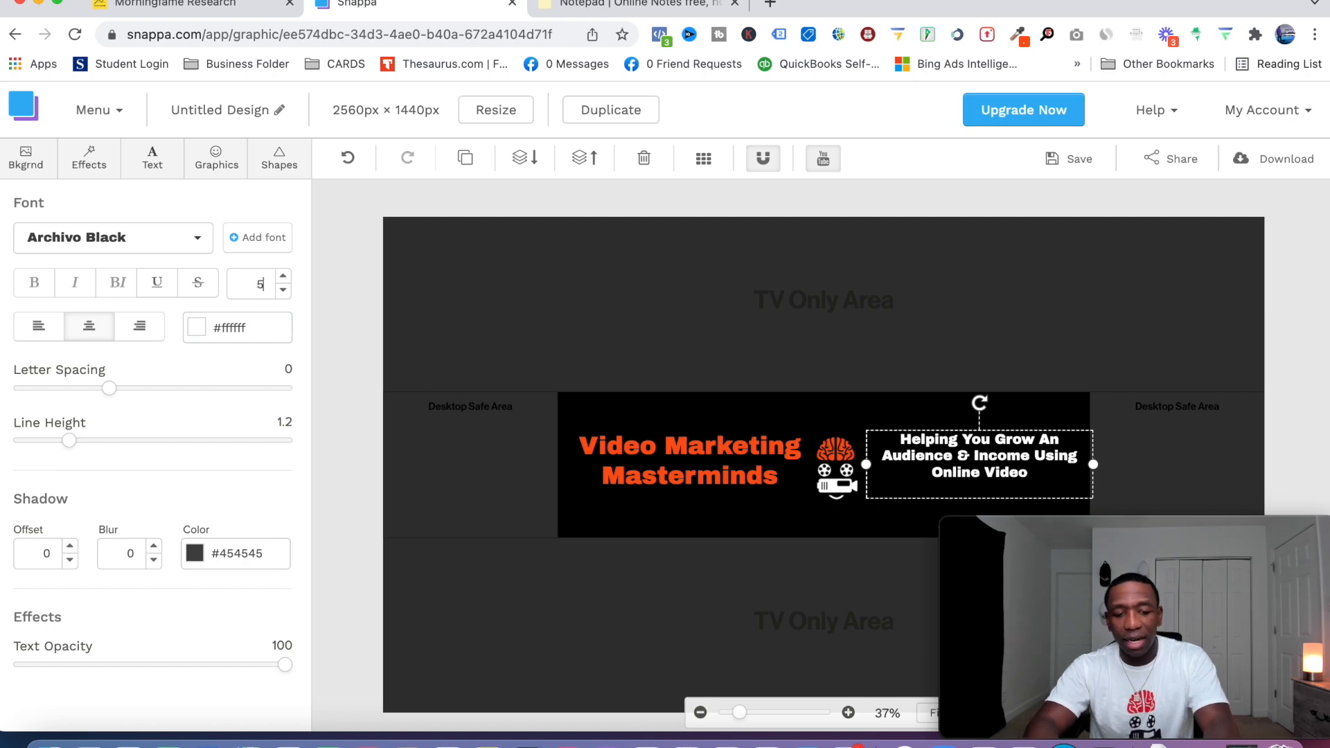
click(855, 424)
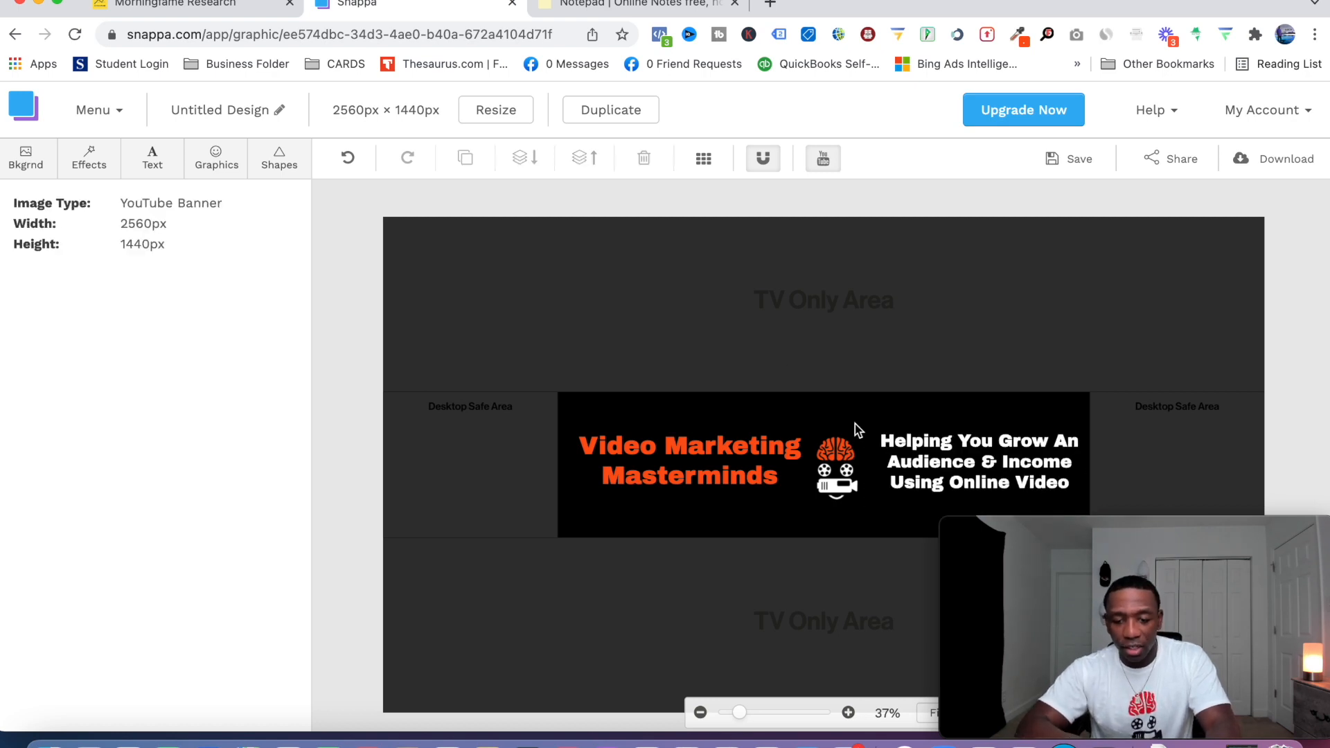
- Fine-tune the positions of the value proposition text, heading and logo so they line up within the safe area
drag(984, 473, 980, 473)
drag(641, 457, 643, 454)
drag(844, 466, 847, 462)
click(1003, 461)
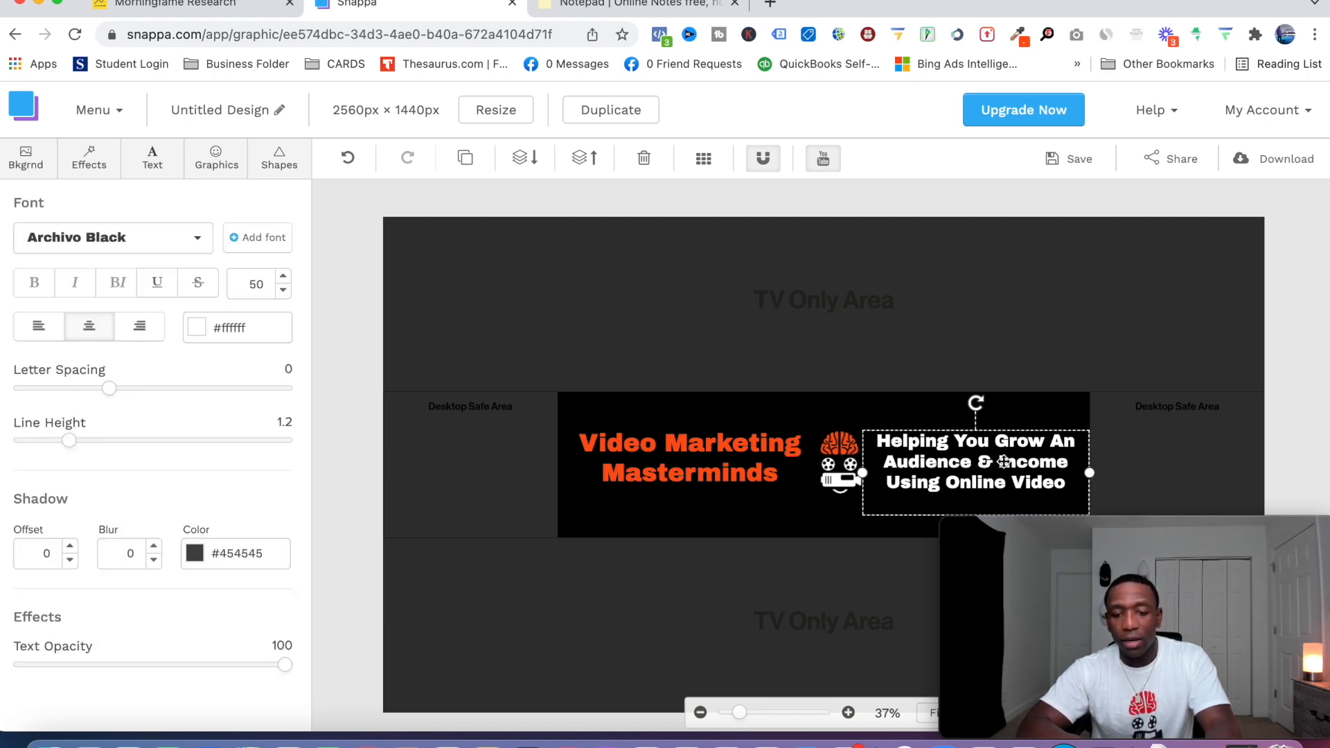
drag(1004, 461, 1005, 462)
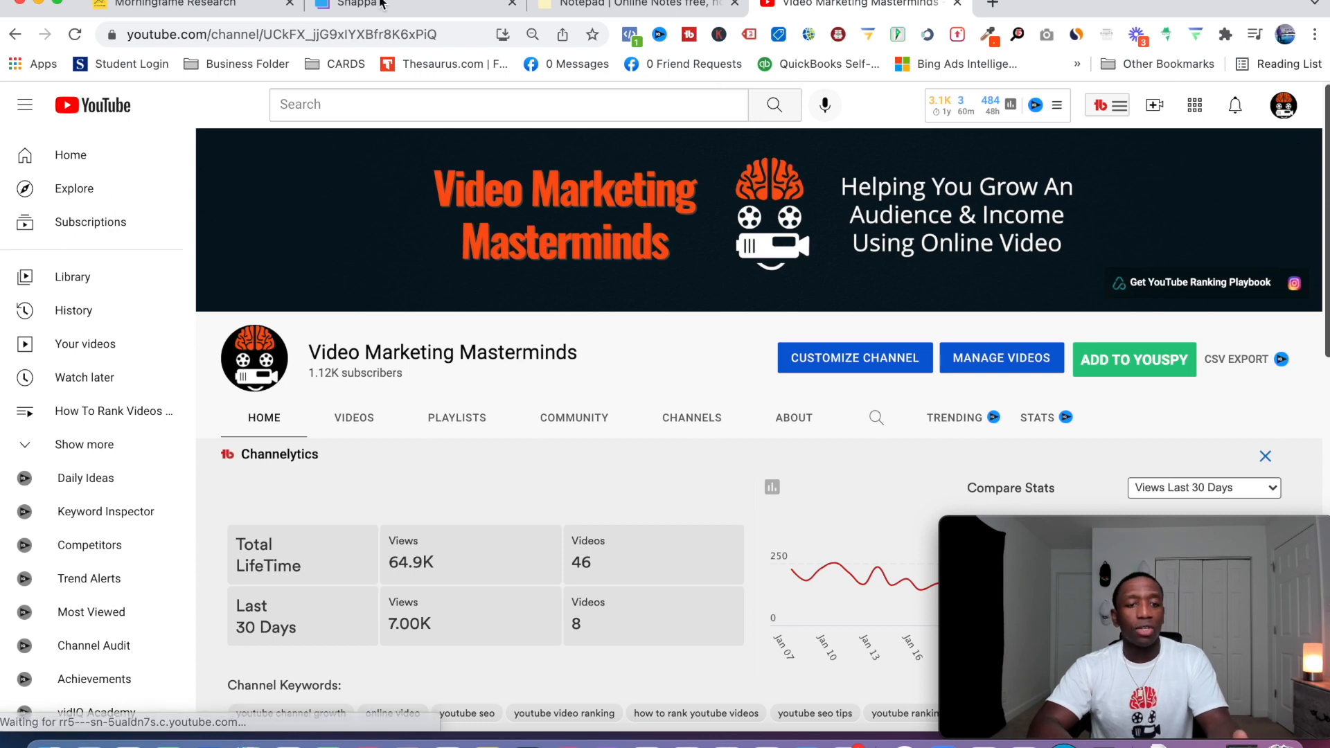
- Return to the Snappa design and delete the logo and the "Video Marketing Masterminds" heading from the banner
click(409, 7)
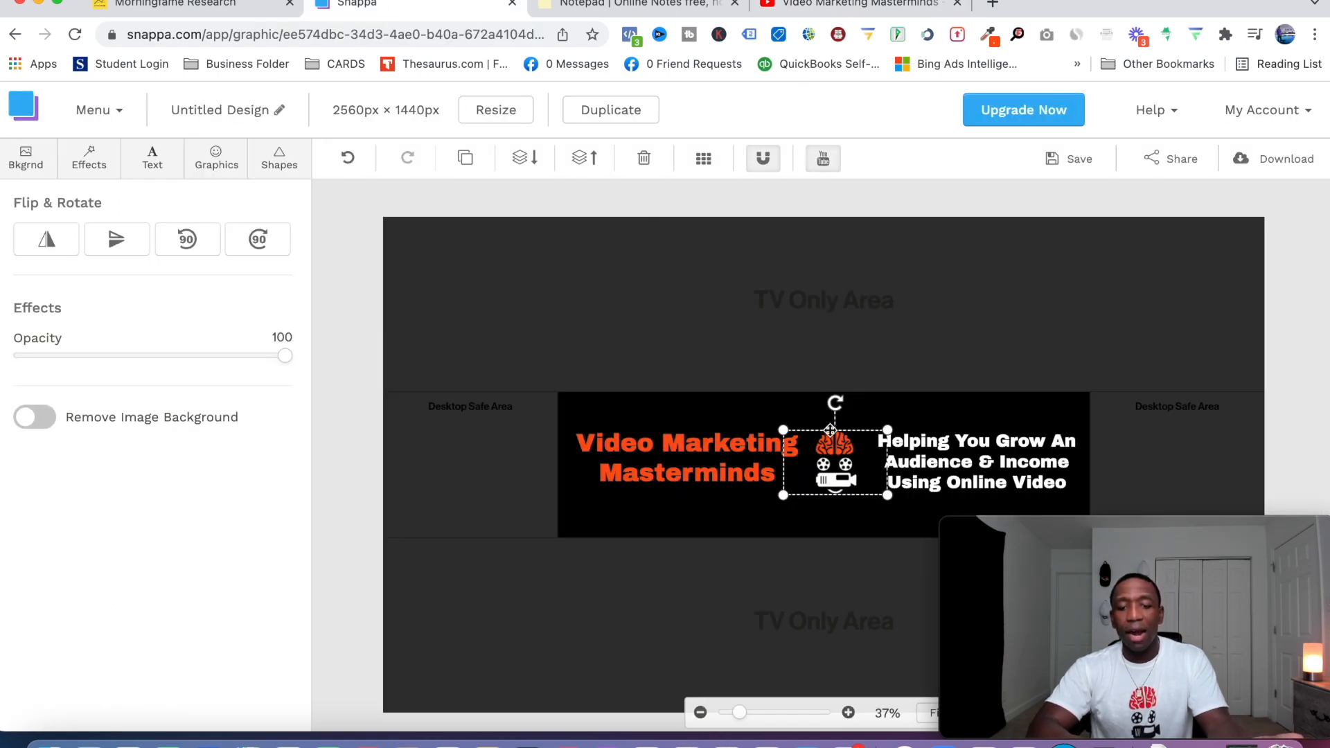
click(721, 451)
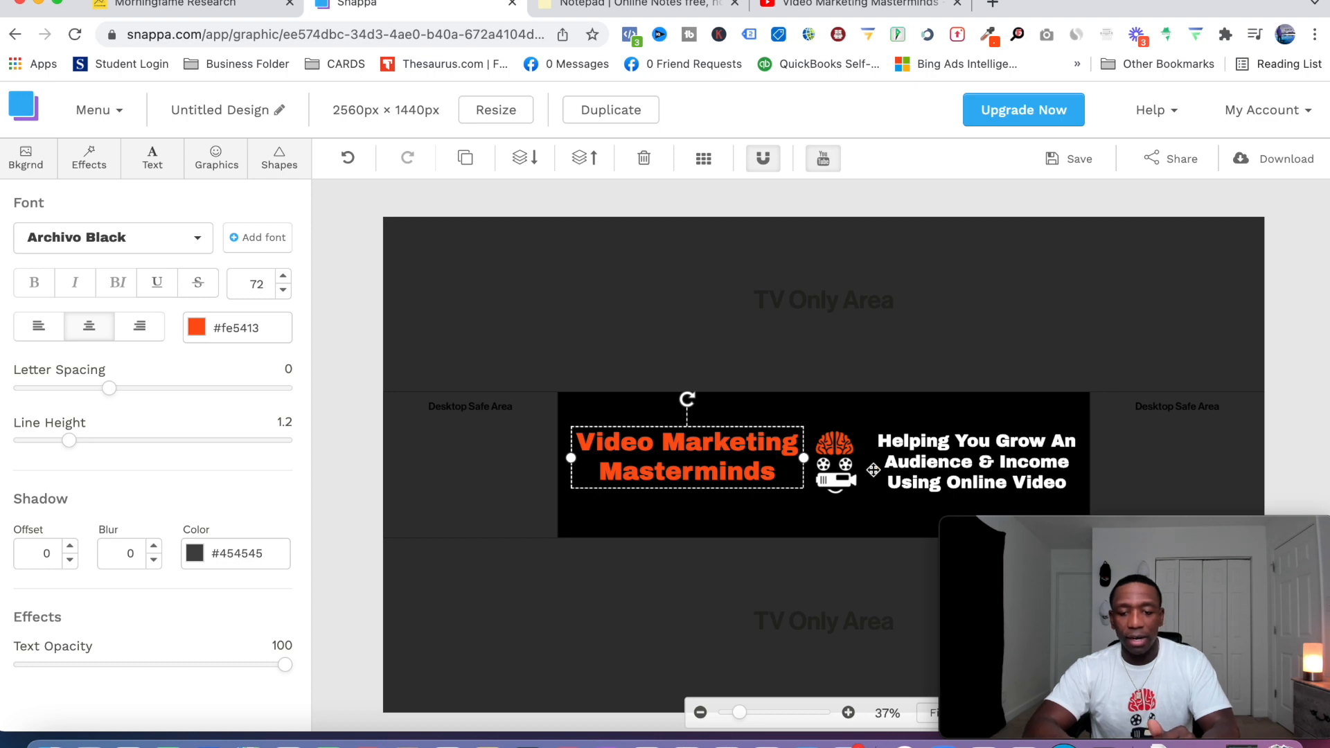
click(835, 461)
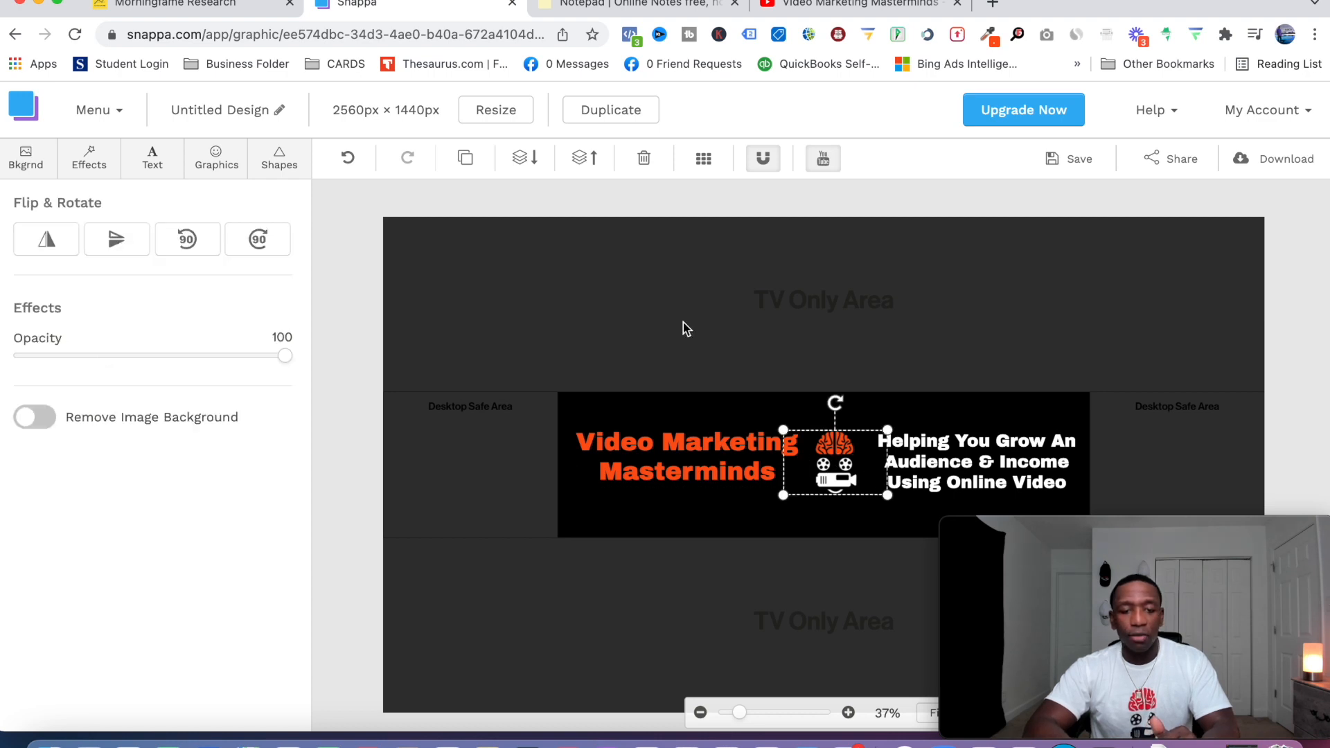
click(644, 158)
click(921, 460)
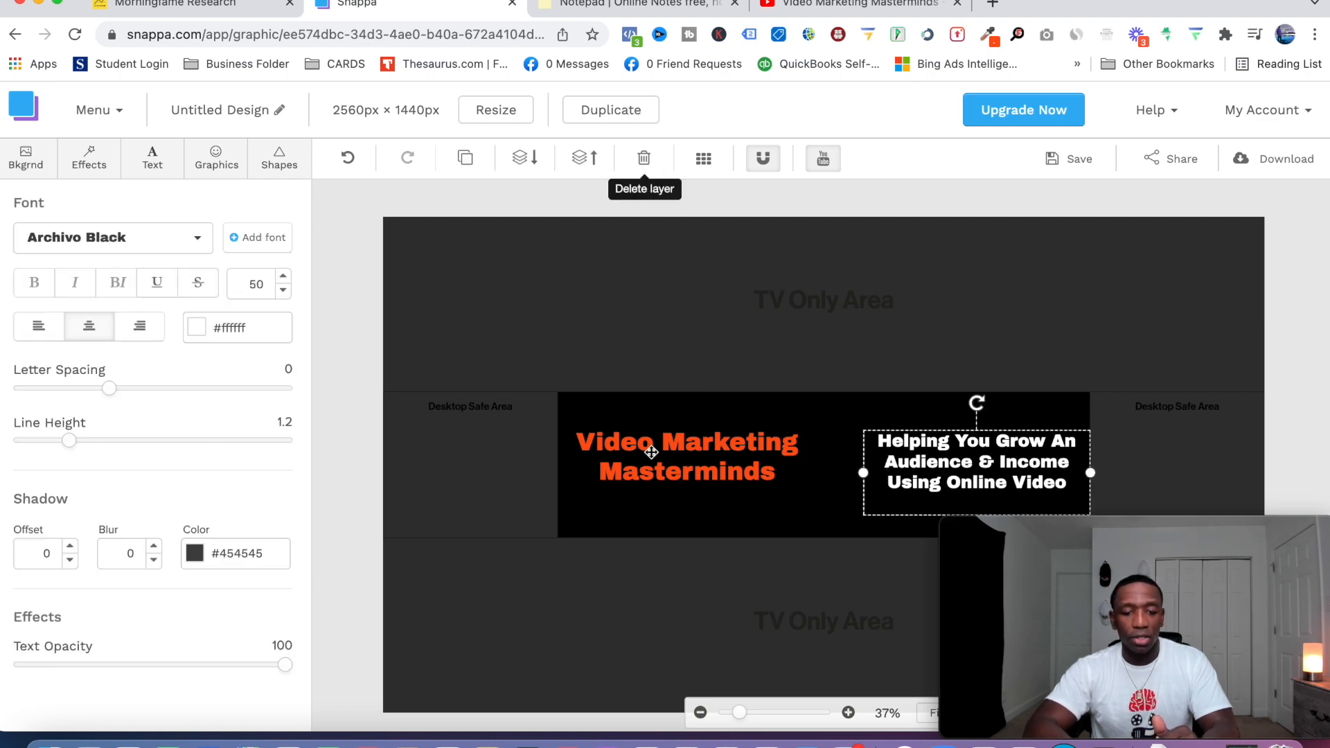
click(650, 452)
click(644, 159)
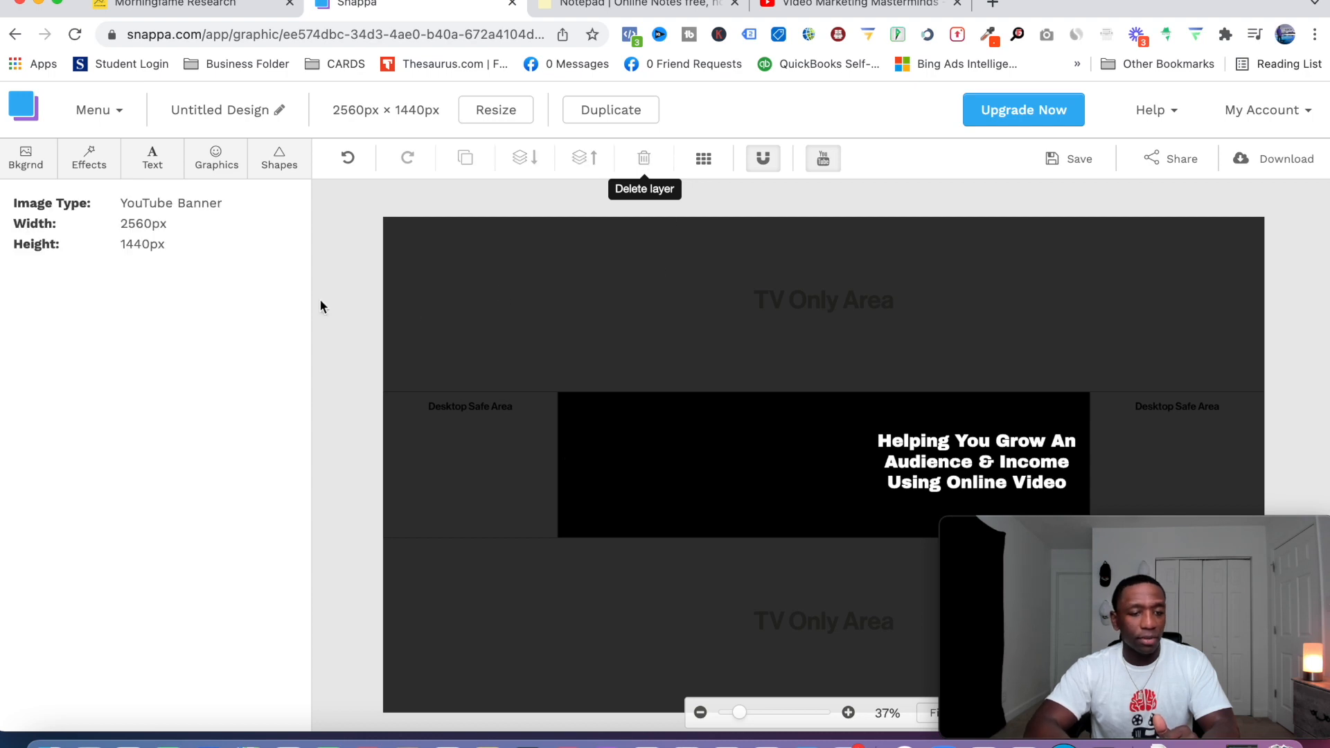
- Add the uploaded photo of the pointing man in a gray sweater, shrink it to the safe area's height and flip it horizontally
click(216, 162)
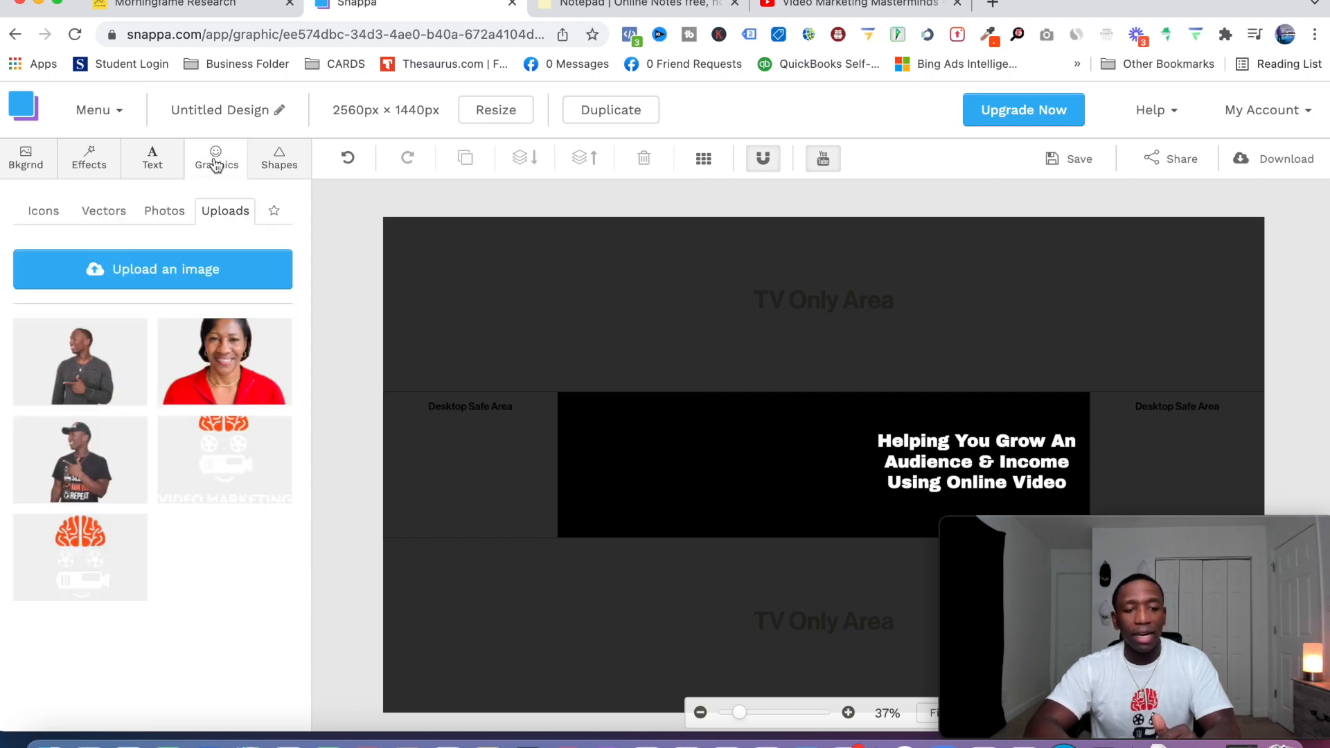
click(81, 366)
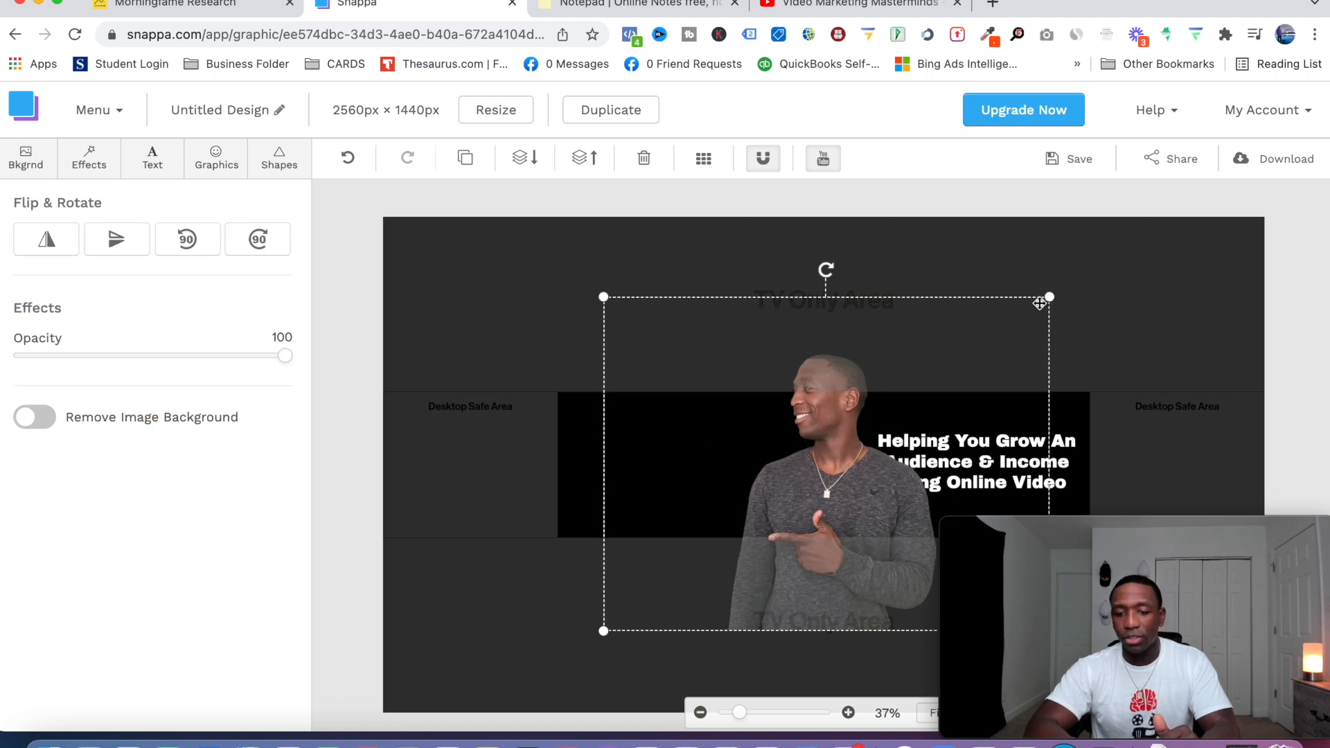
drag(1046, 299, 819, 466)
drag(723, 529, 684, 431)
click(46, 239)
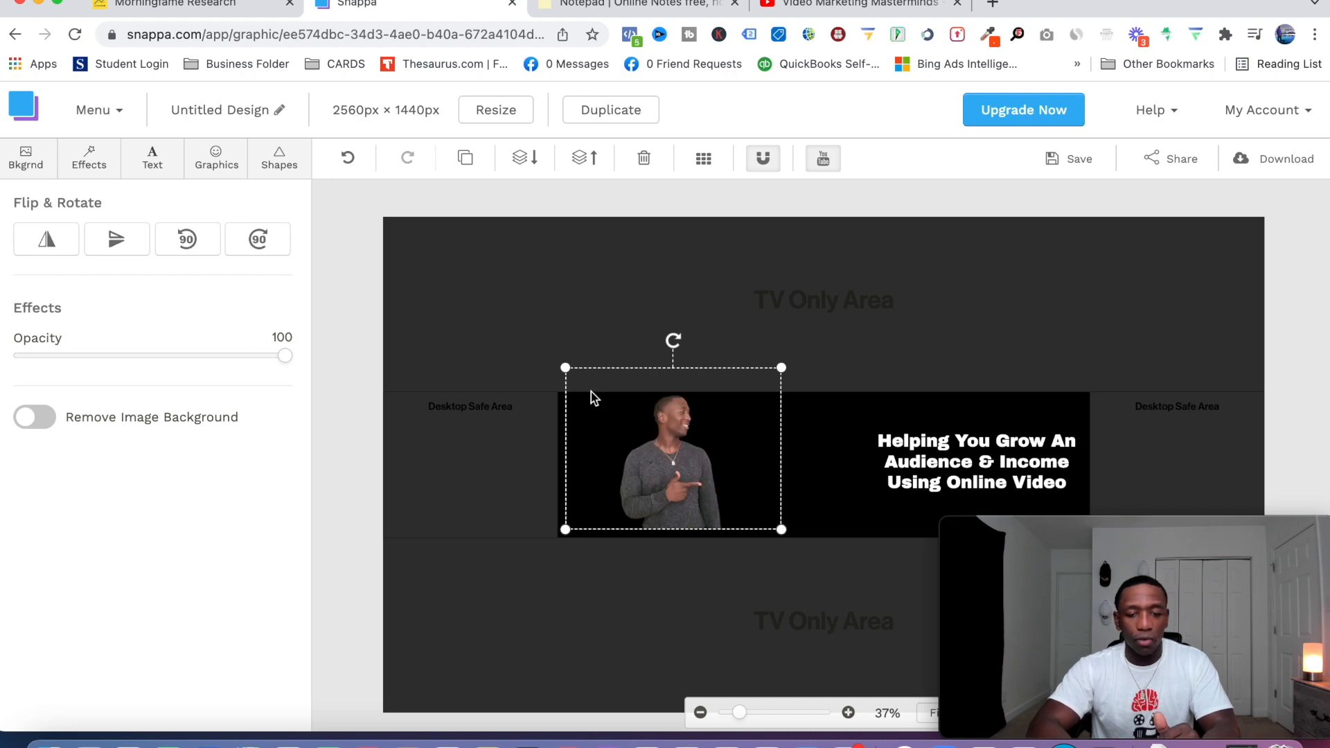
- Fine-tune the photo's size and move it to the left end of the banner's central safe area
drag(783, 369, 781, 379)
click(769, 586)
click(698, 486)
drag(699, 486, 645, 490)
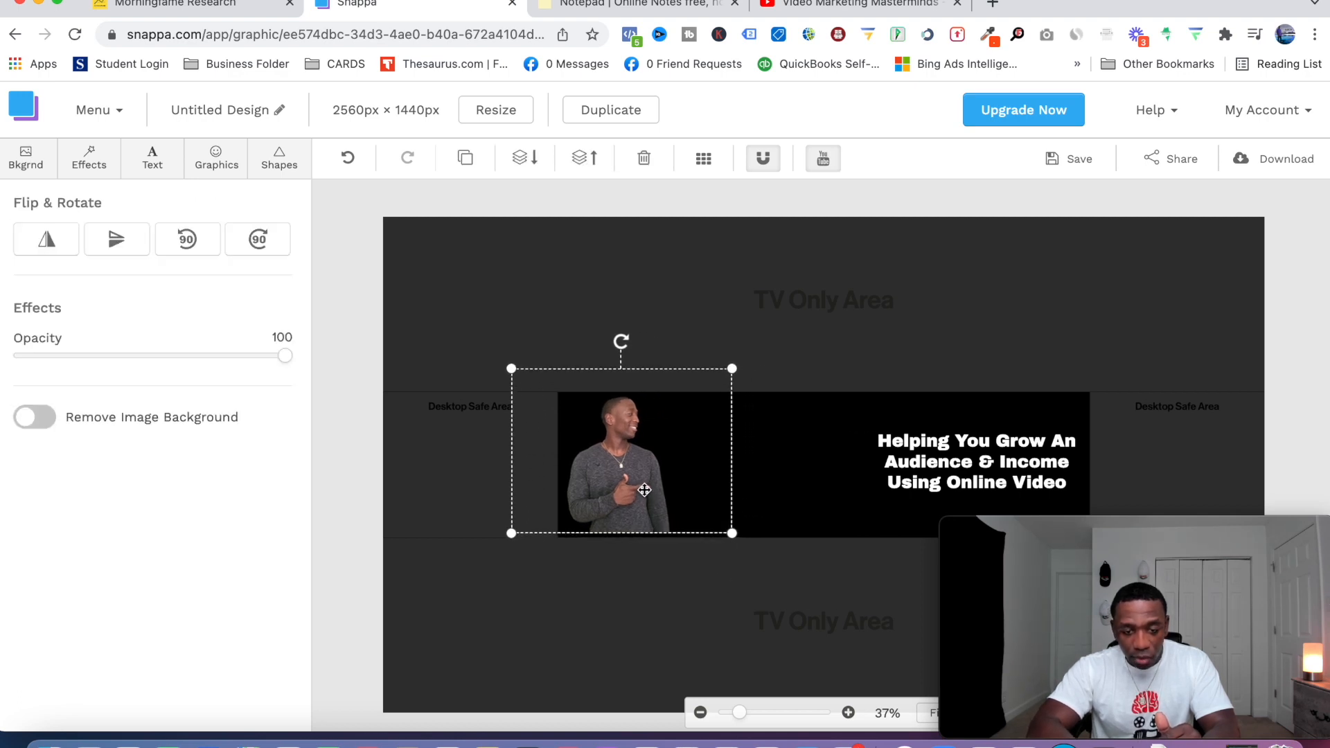
click(791, 597)
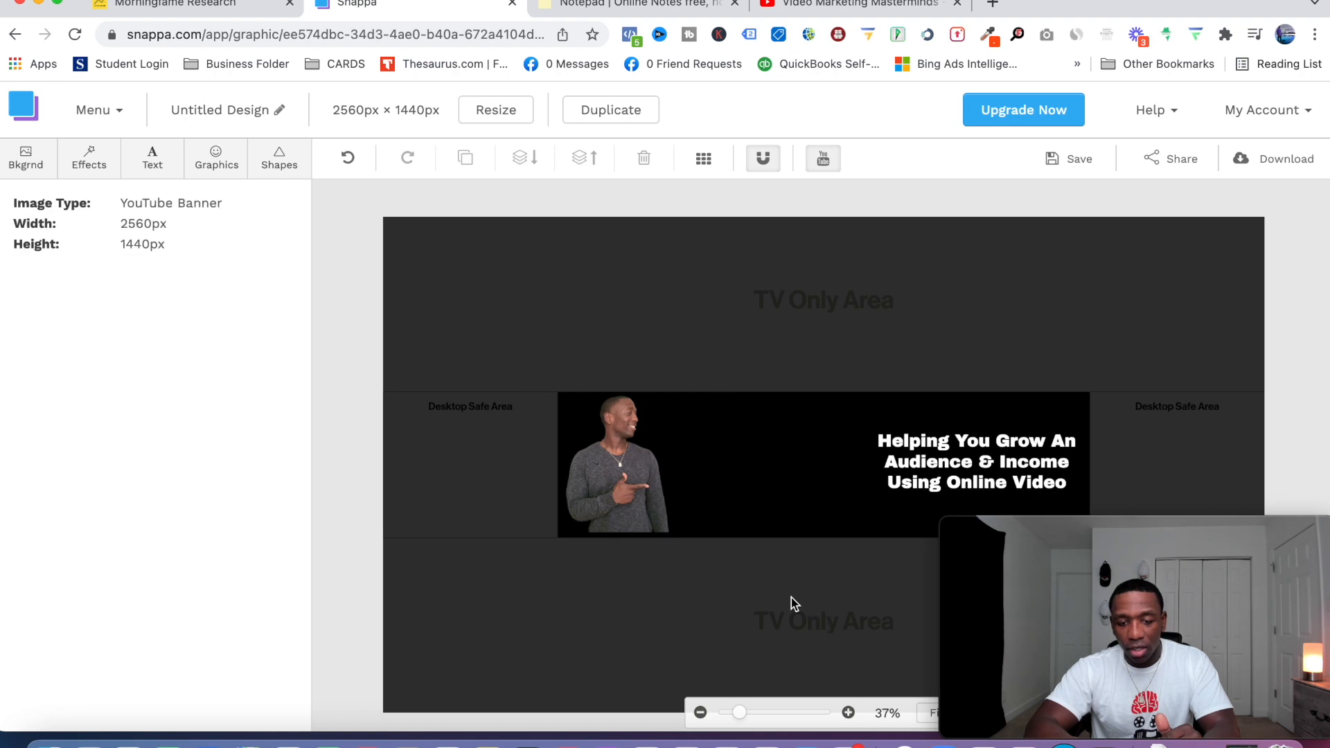
- Move the value proposition text beside the photo, replace it with the creator's full name and set its font size to 100
drag(956, 437, 831, 439)
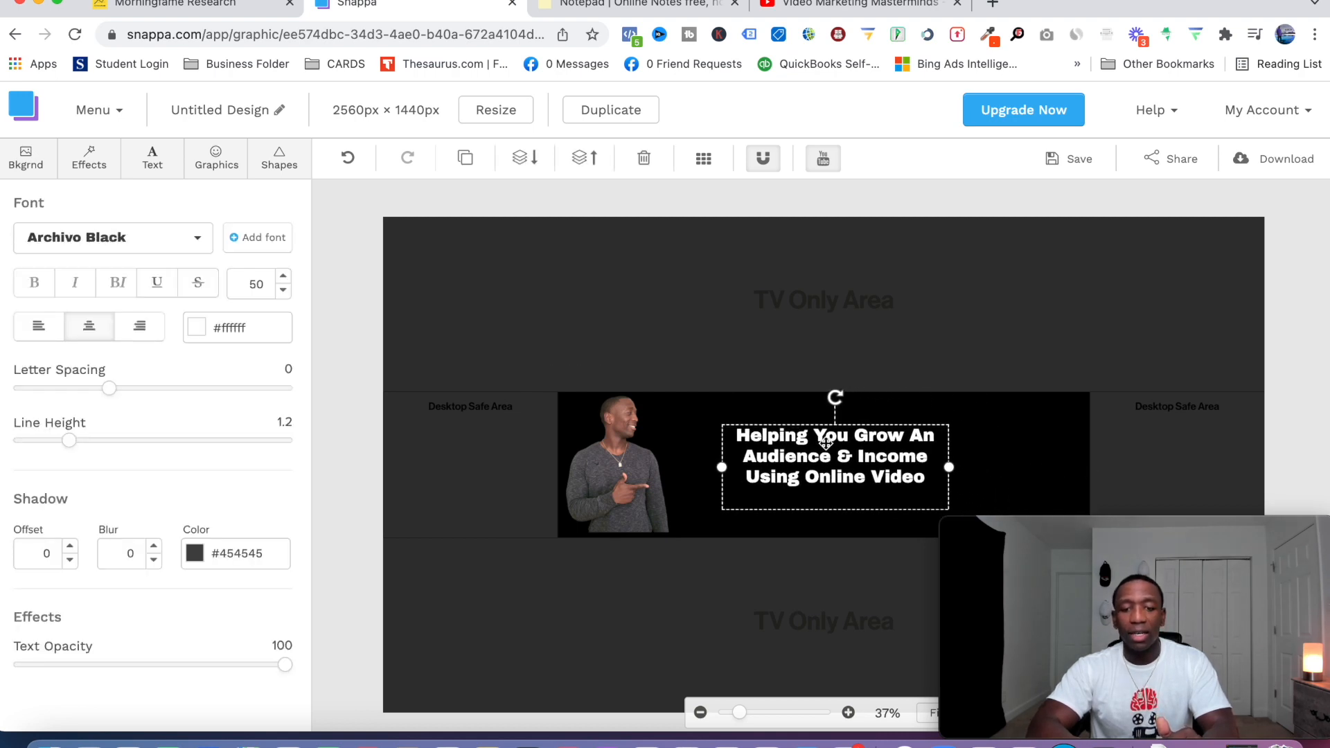
double_click(826, 443)
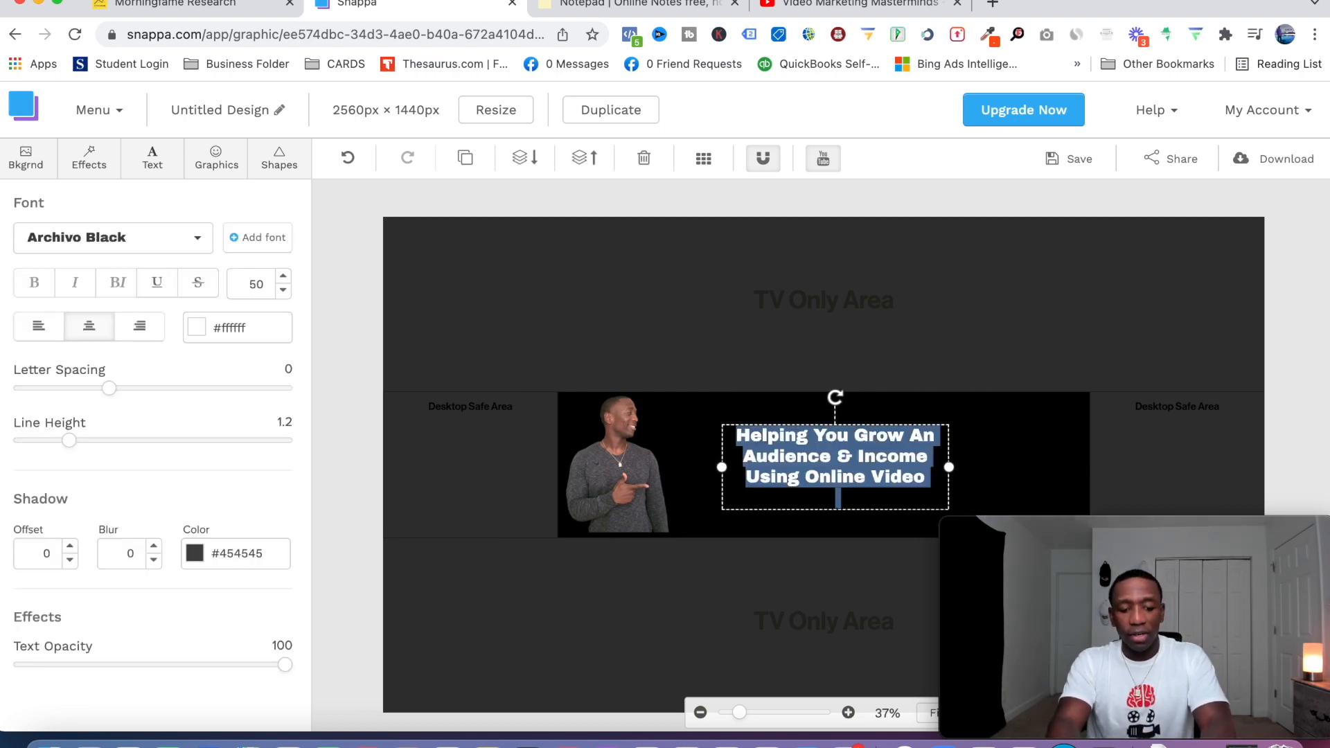
text(Rakeeem)
key(BackSpace)
key(BackSpace)
text(m Addison)
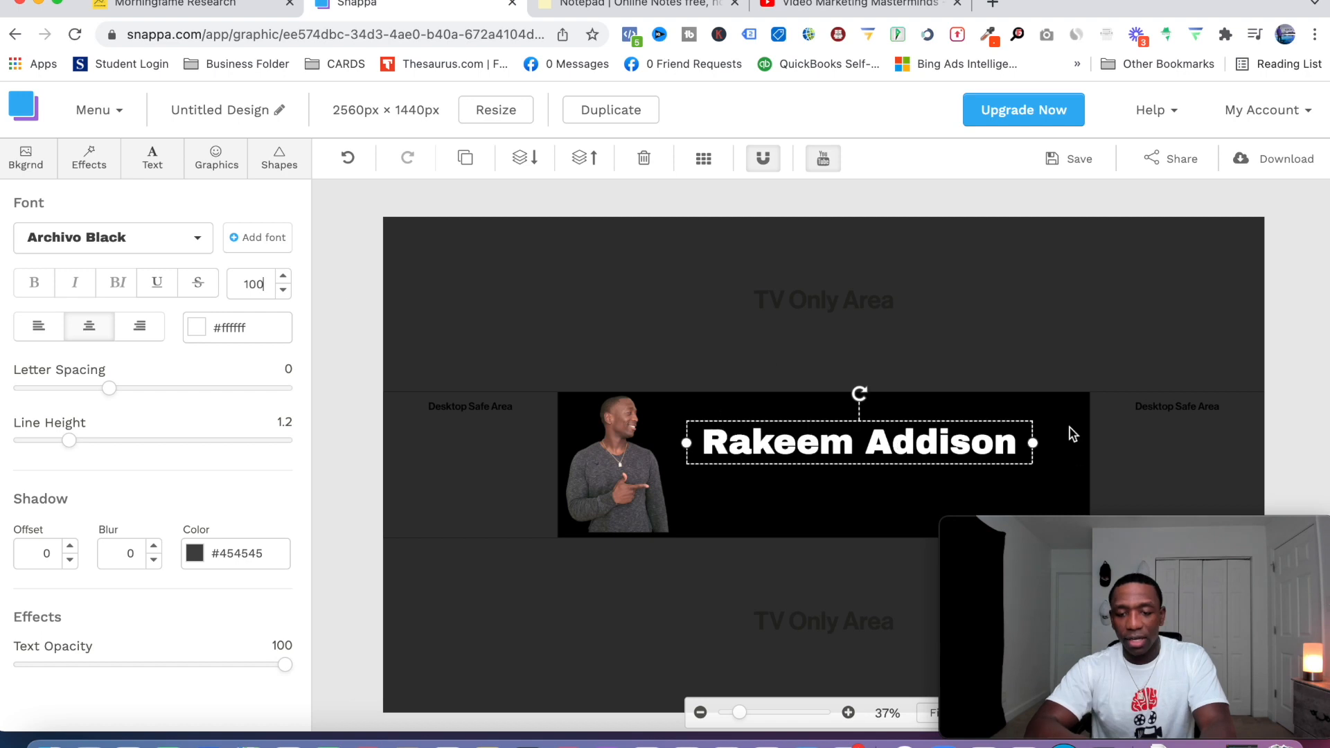
click(1070, 426)
click(904, 452)
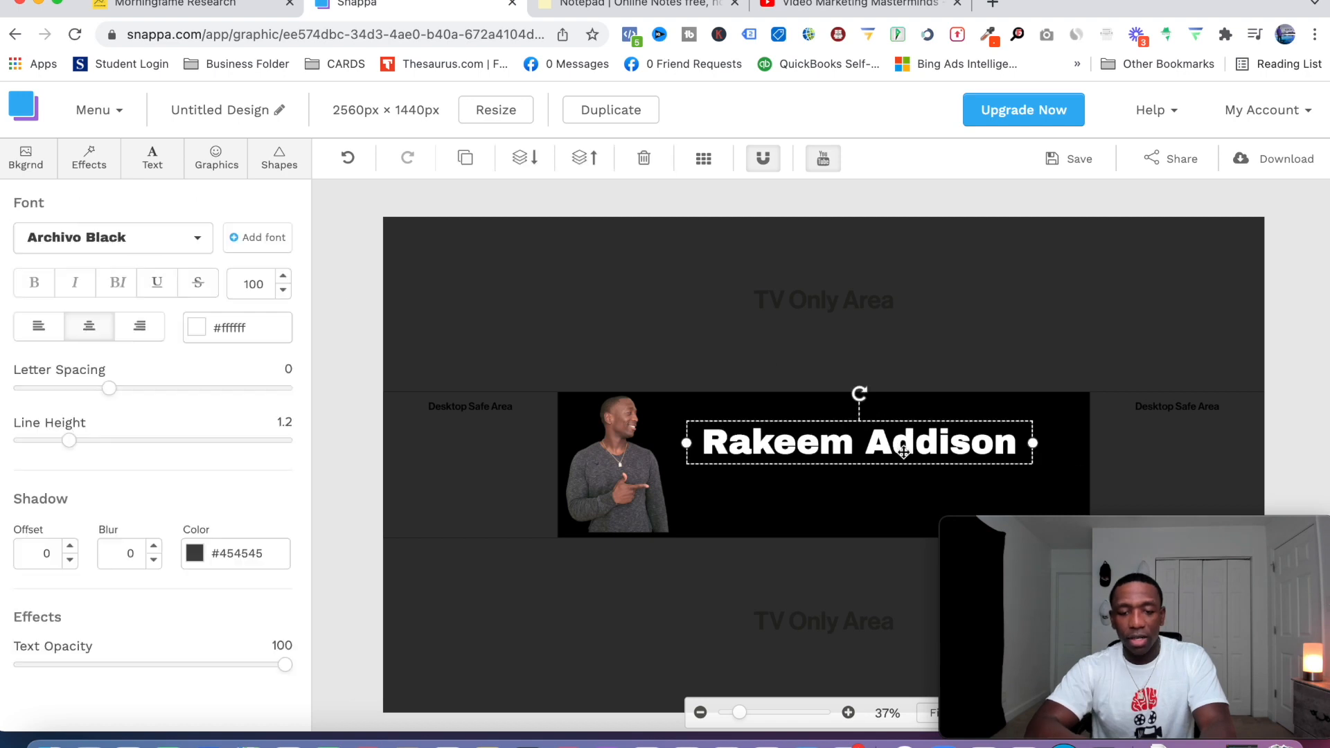
drag(903, 453, 900, 452)
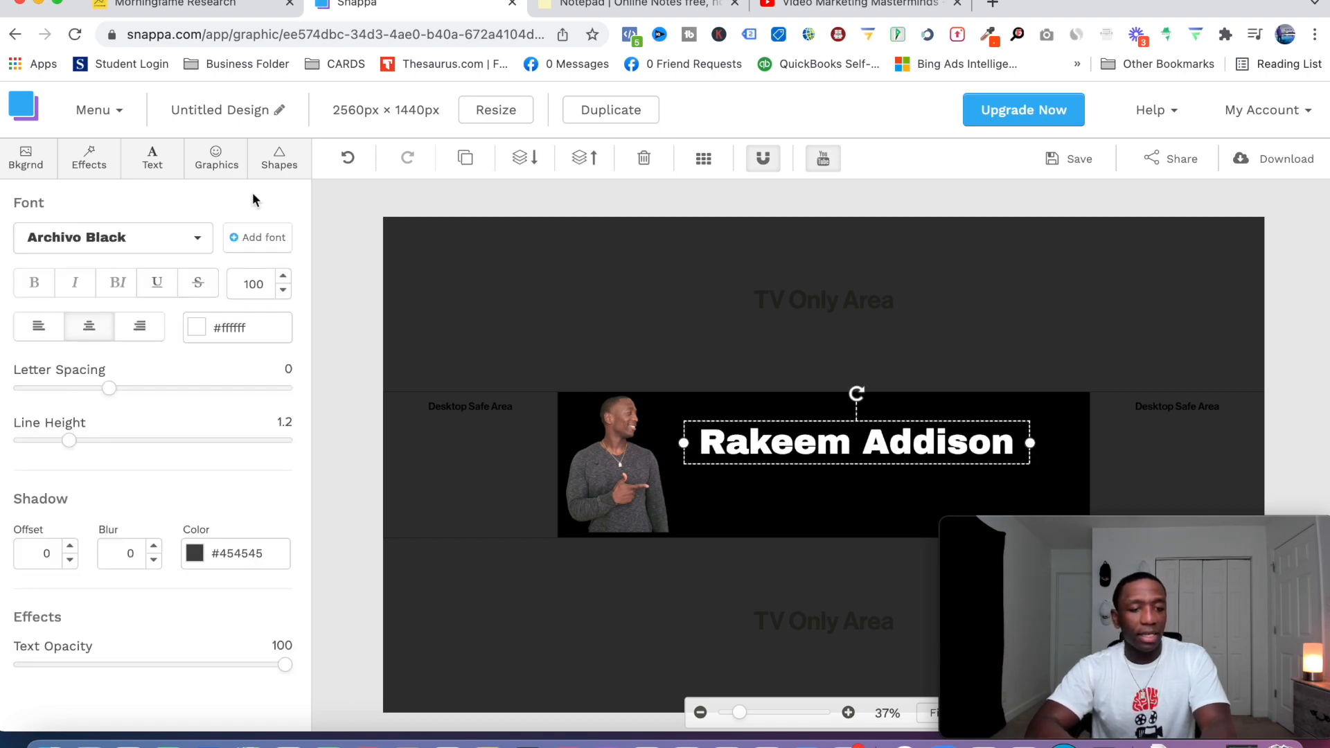
- Add a subheading, place it below the name and set its text color to #ffffff
click(152, 158)
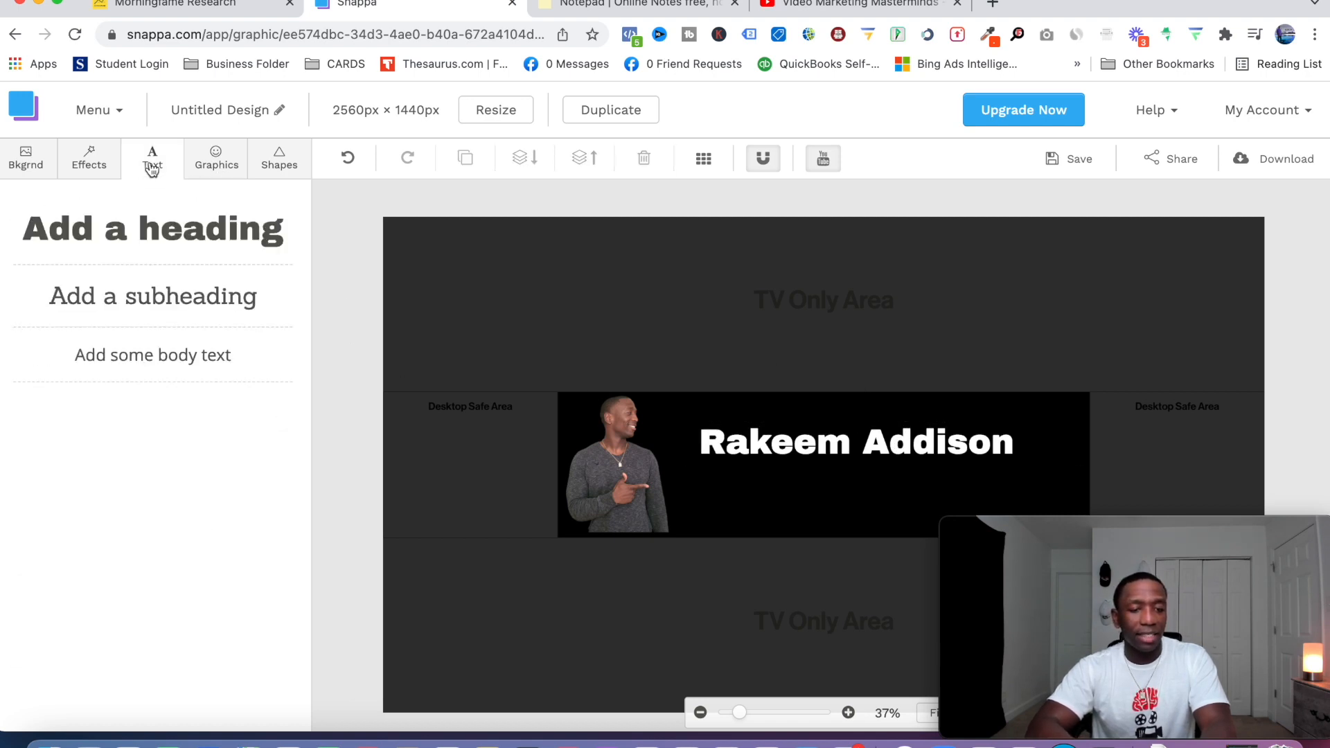
click(164, 305)
drag(827, 473, 830, 480)
click(244, 334)
drag(246, 472, 209, 410)
- Replace the subheading text with "Helping You Grow On YouTube"
double_click(848, 475)
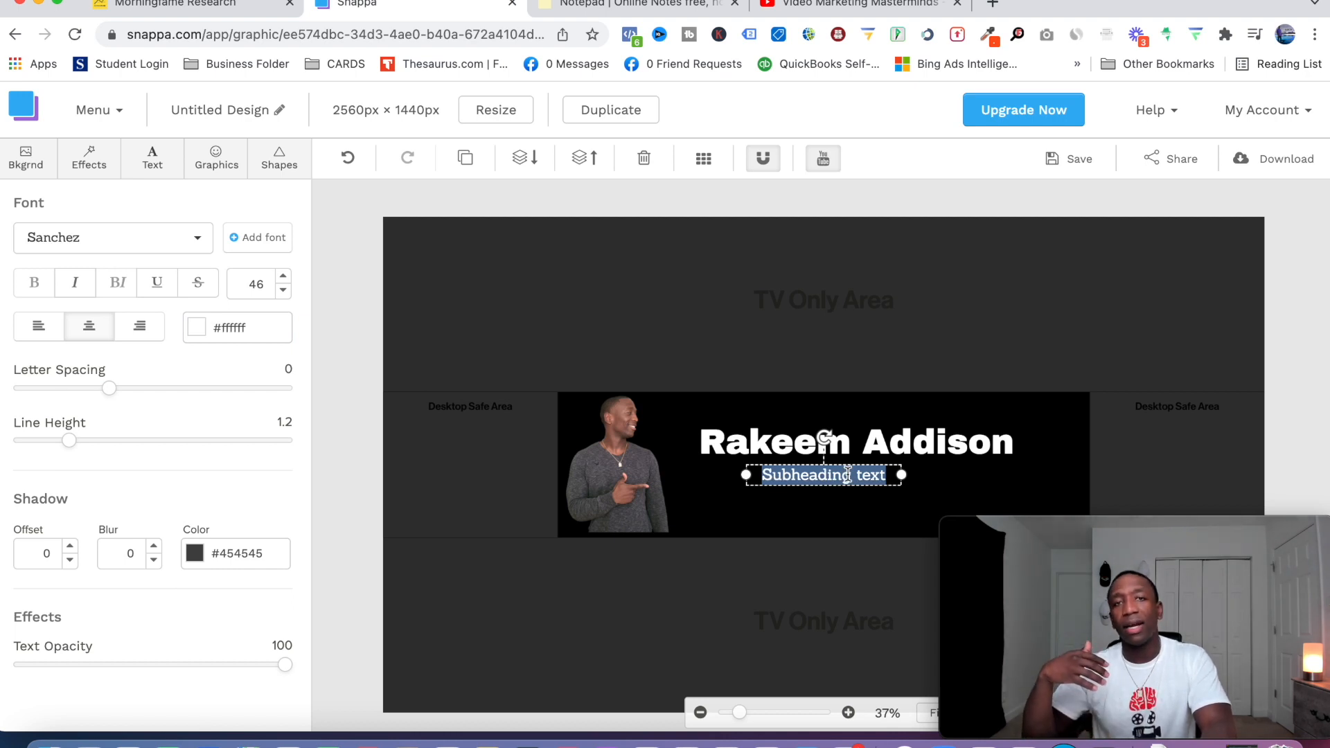
text(Helping Y)
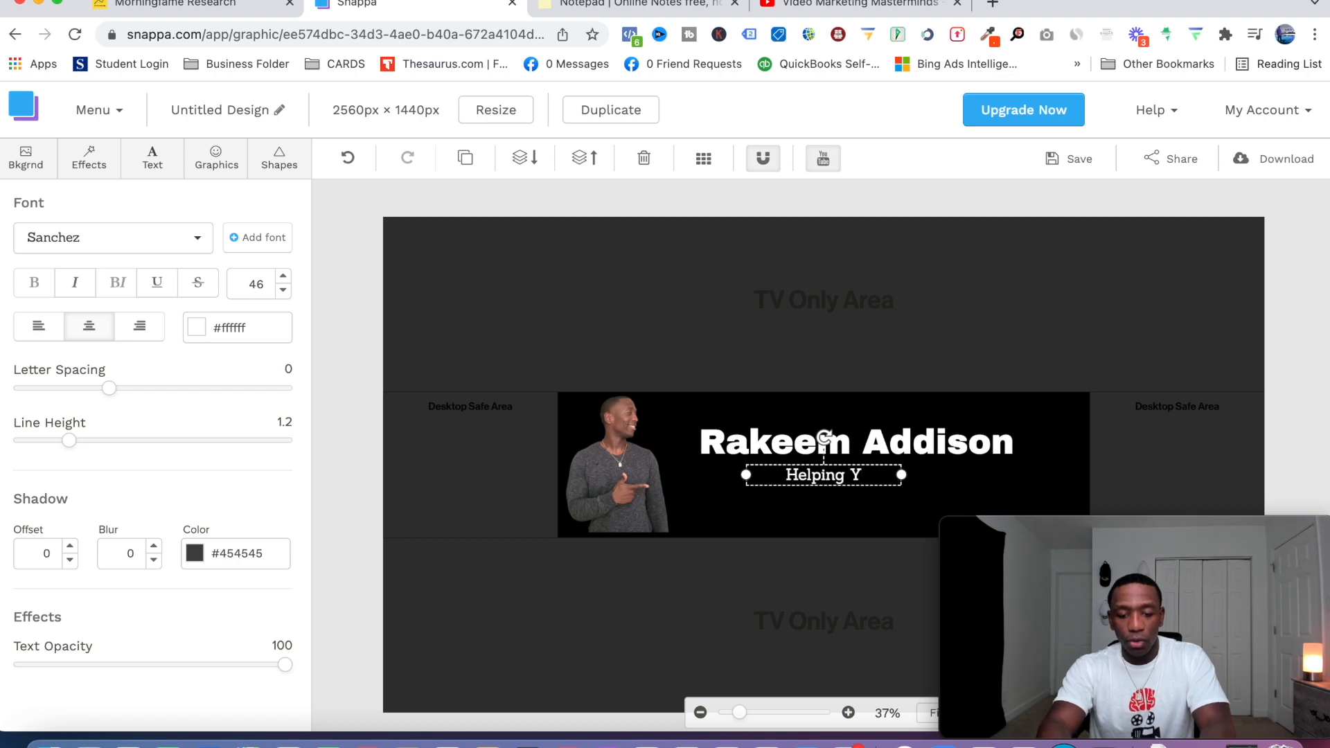
text(ou Grow On Youtube)
key(BackSpace)
key(BackSpace)
key(BackSpace)
key(BackSpace)
text(Tube)
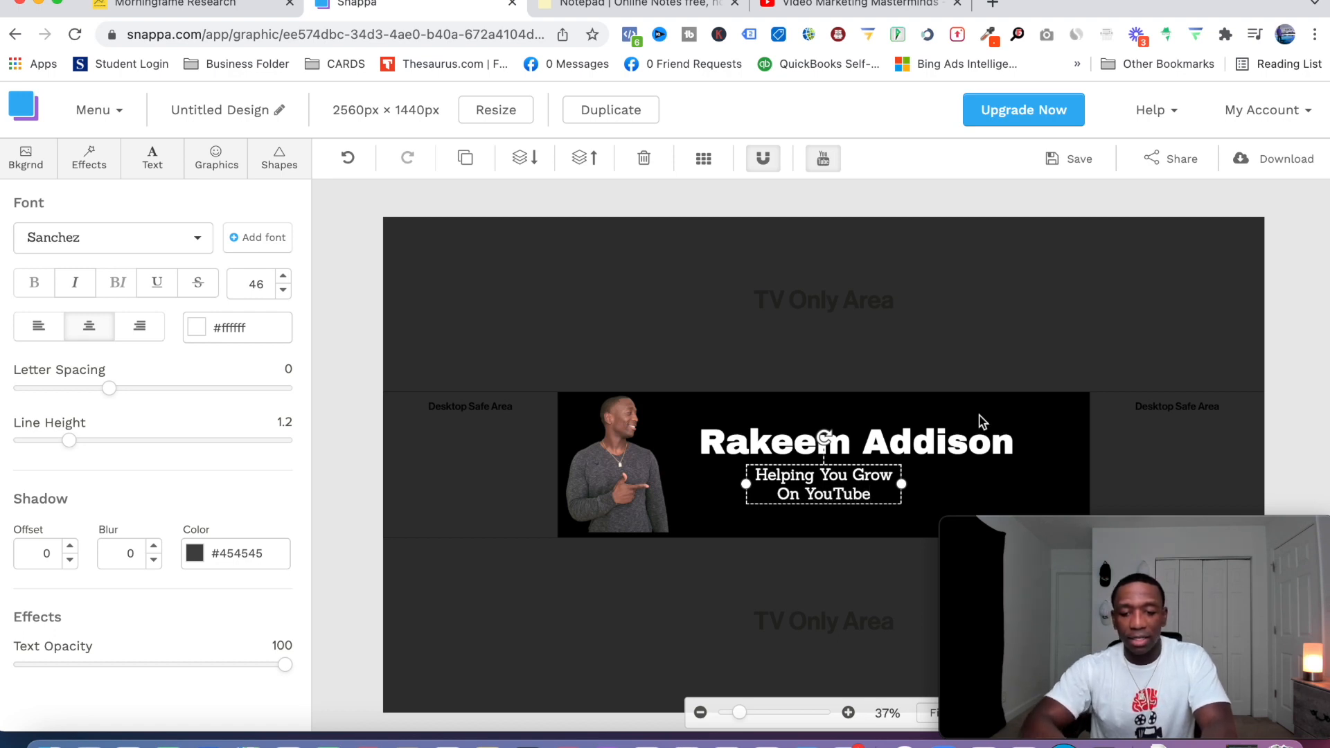
- Widen the subheading's text box to fit one line and center it beneath the name
drag(905, 486, 1004, 477)
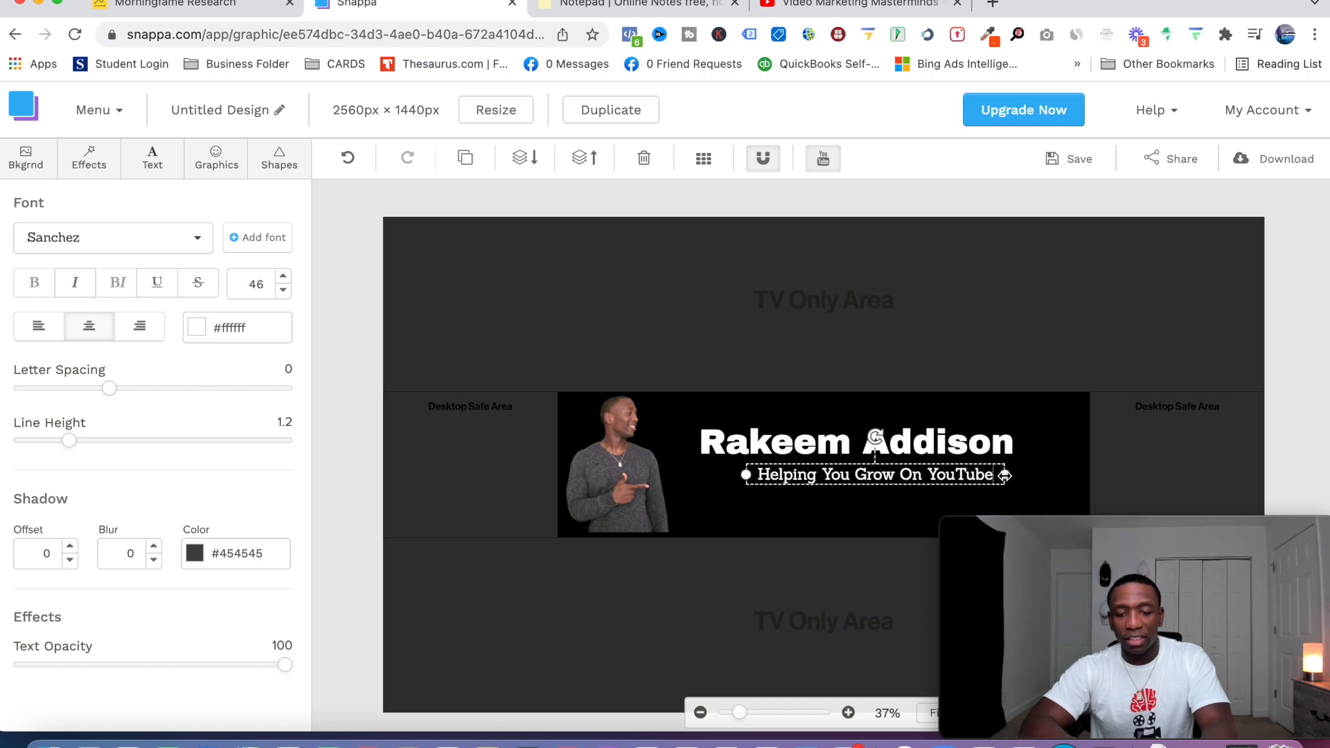
click(1039, 474)
drag(920, 480, 895, 481)
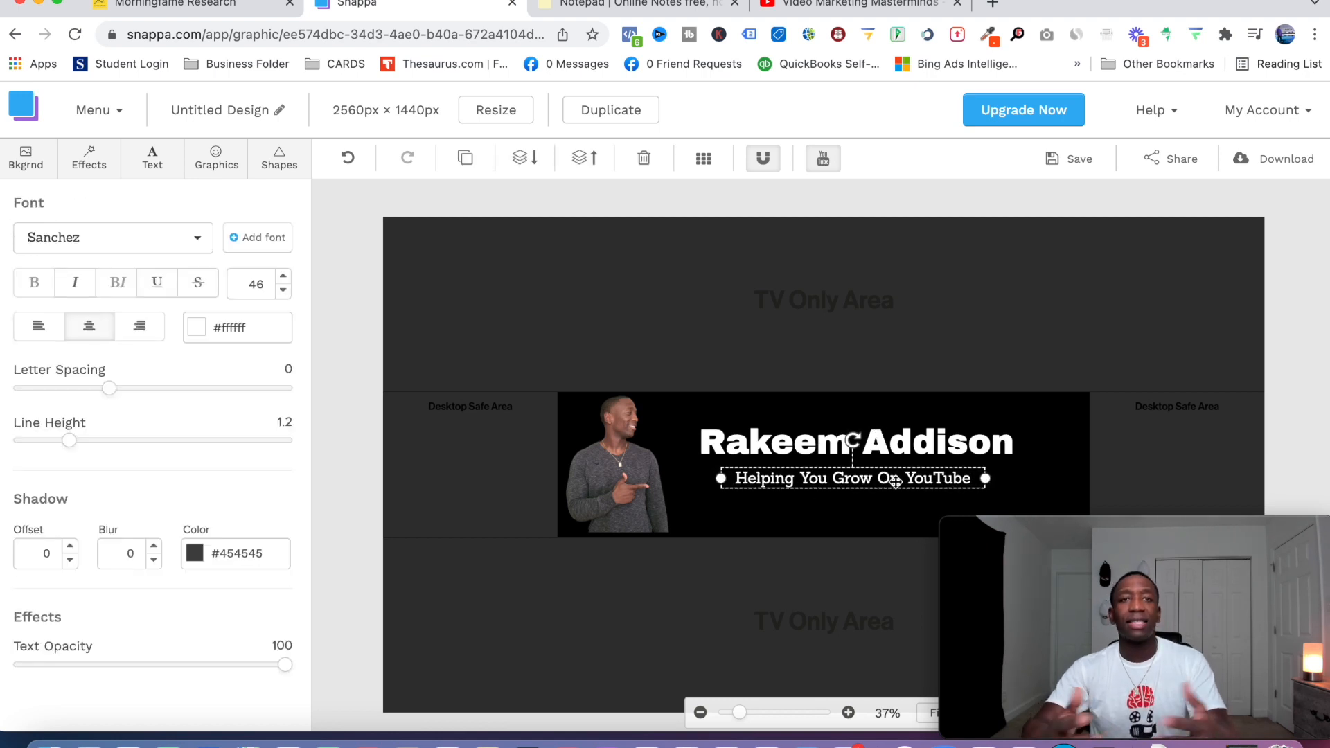
- Copy the orange brand color from the browser's color picker extension and apply #fe5413 to the creator's name text
click(807, 443)
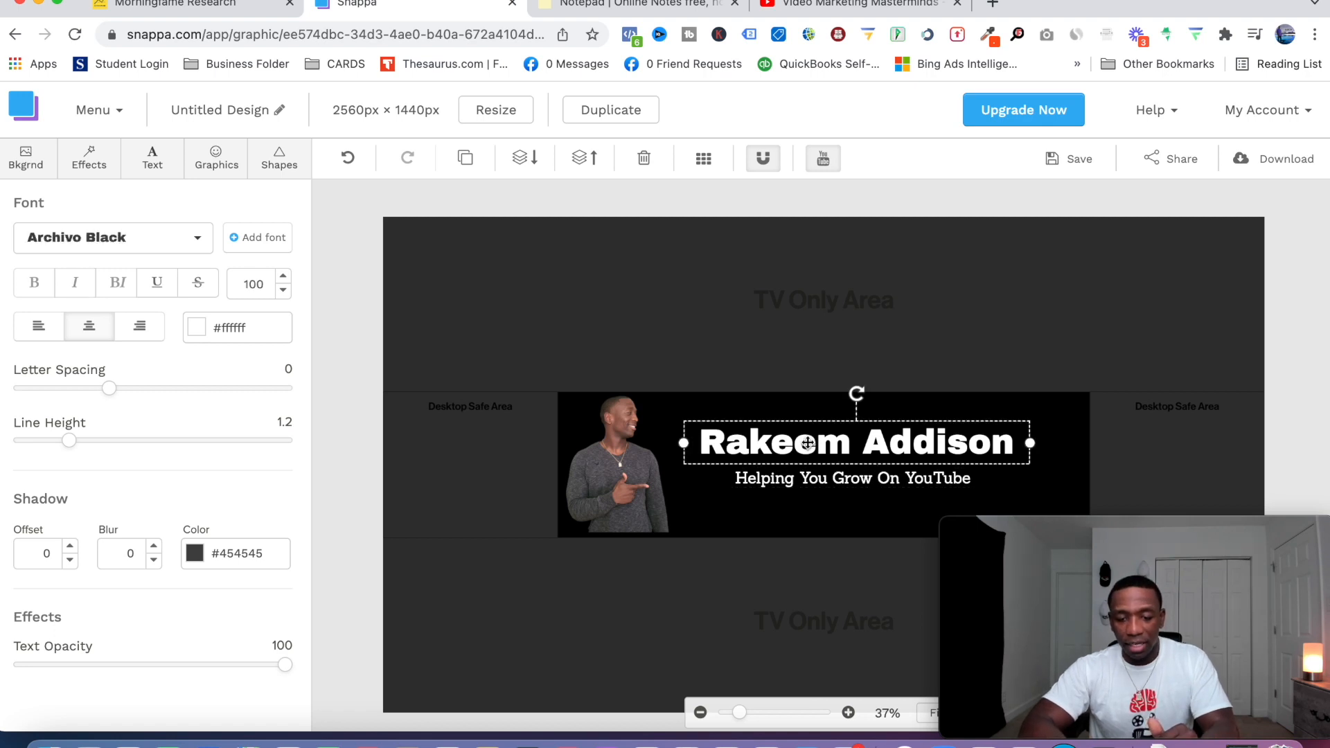
click(221, 329)
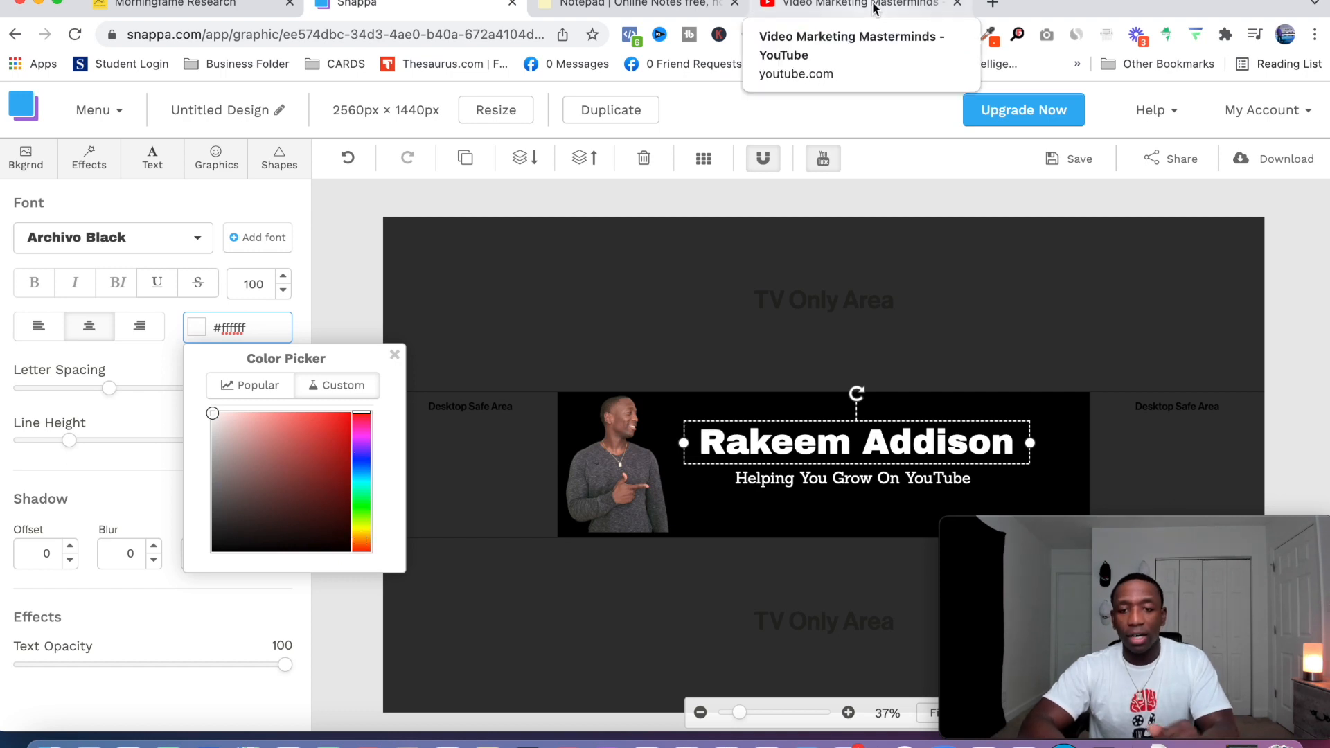
click(987, 35)
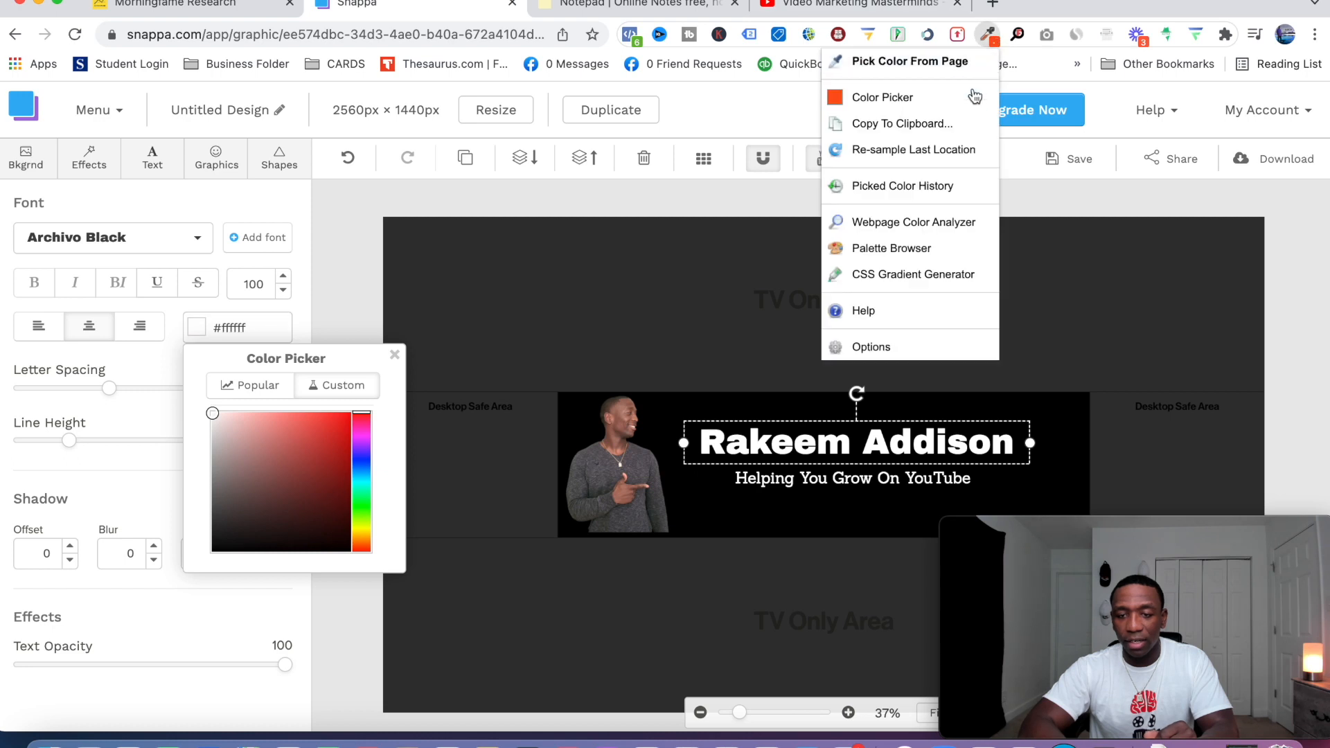
click(866, 97)
double_click(815, 318)
key(super+c)
double_click(233, 330)
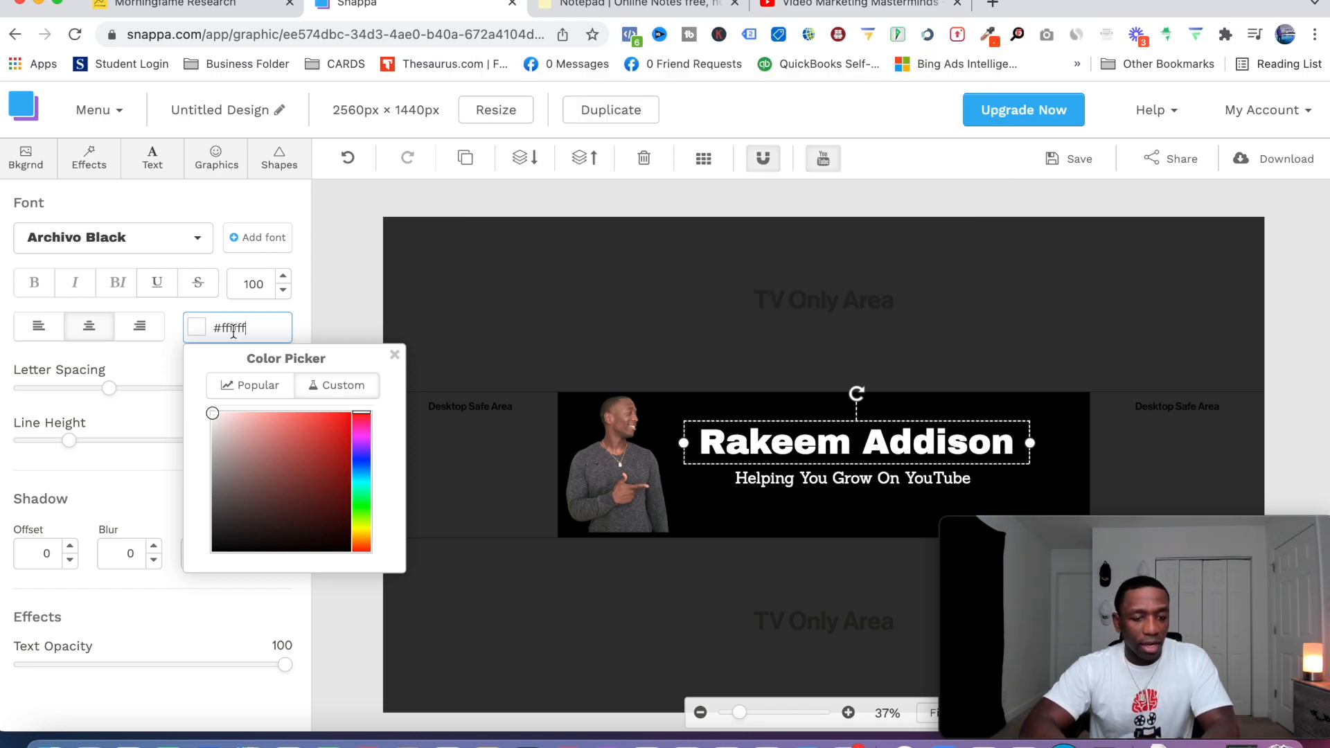
key(super+v)
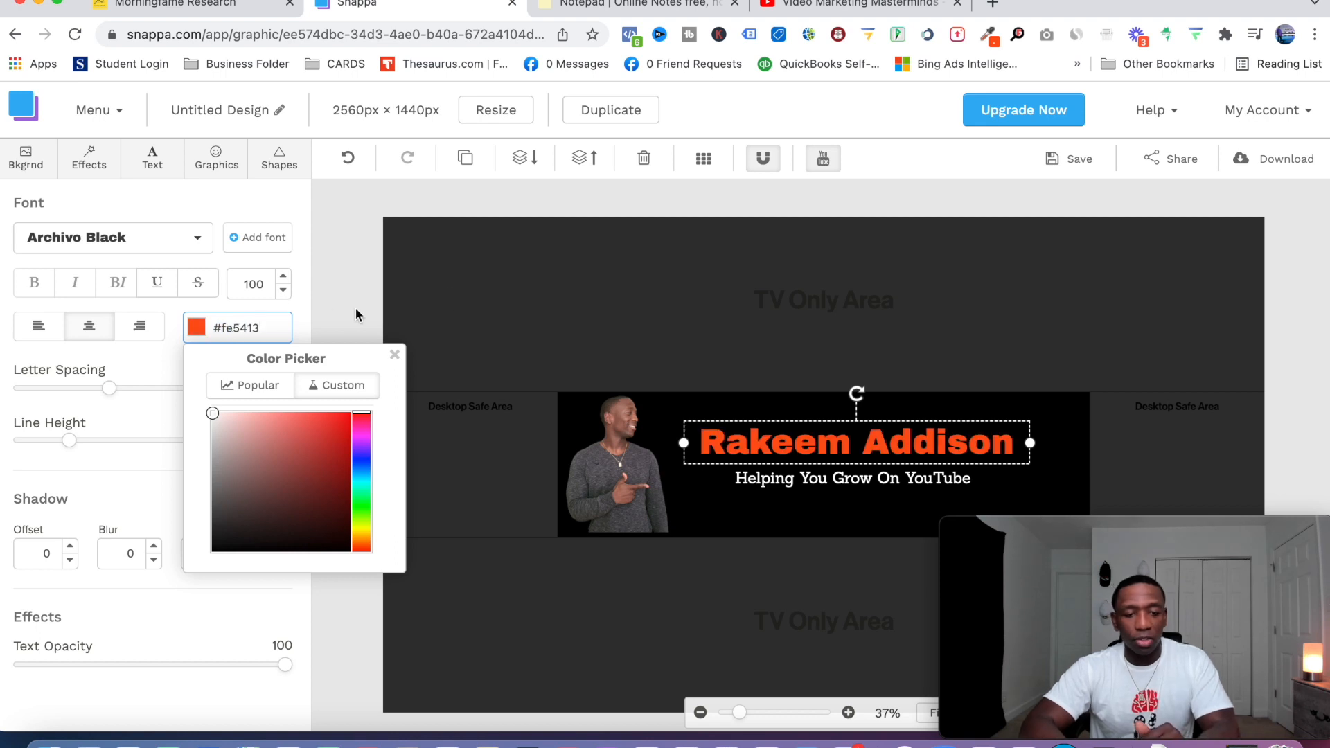
click(321, 301)
- Set the name's font size to 110 and widen its text box so the name fits on one line
click(794, 446)
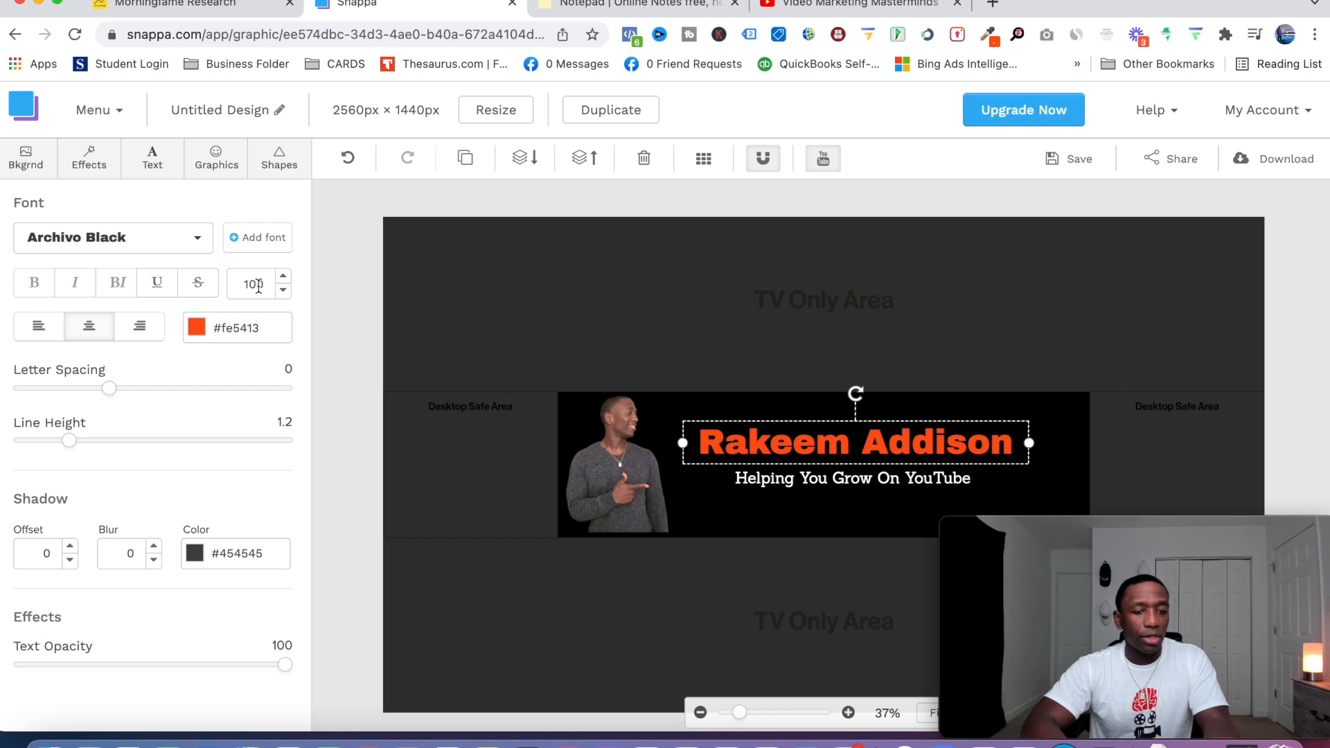
text(11)
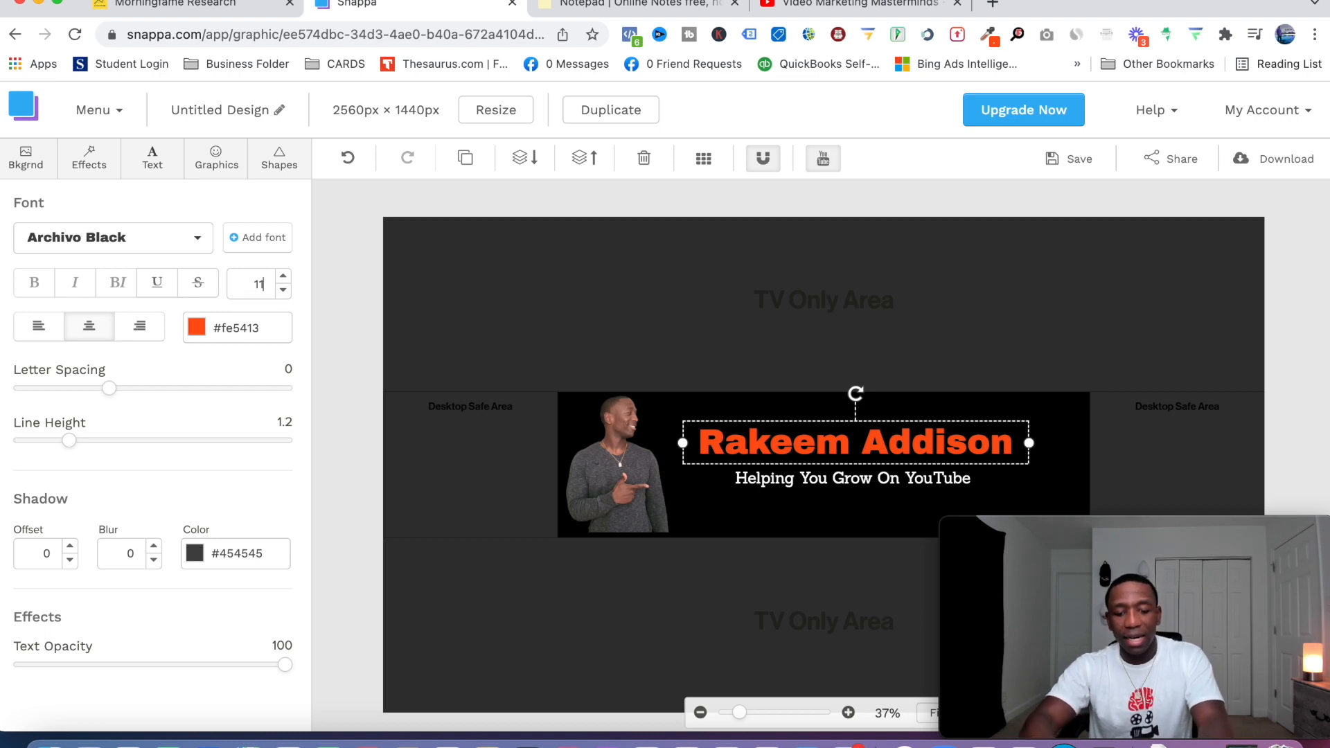
text(0)
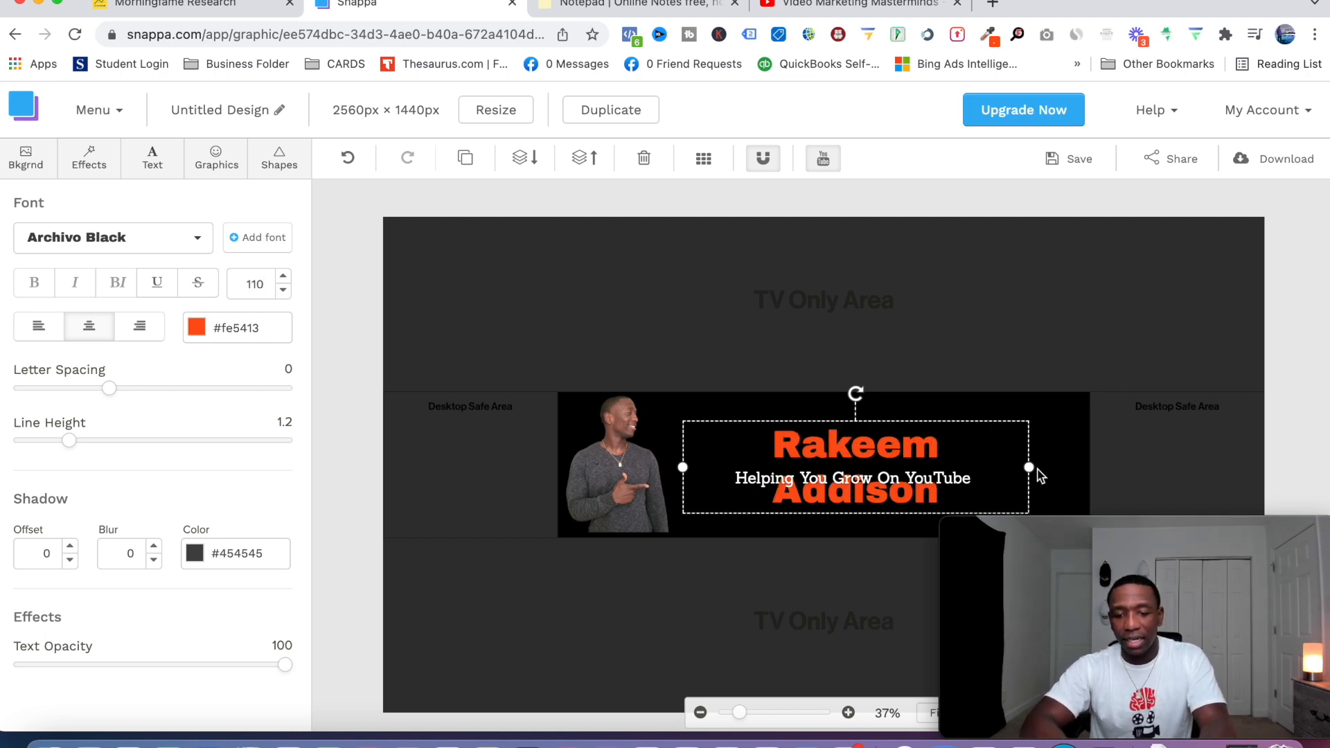
drag(1030, 468, 1039, 467)
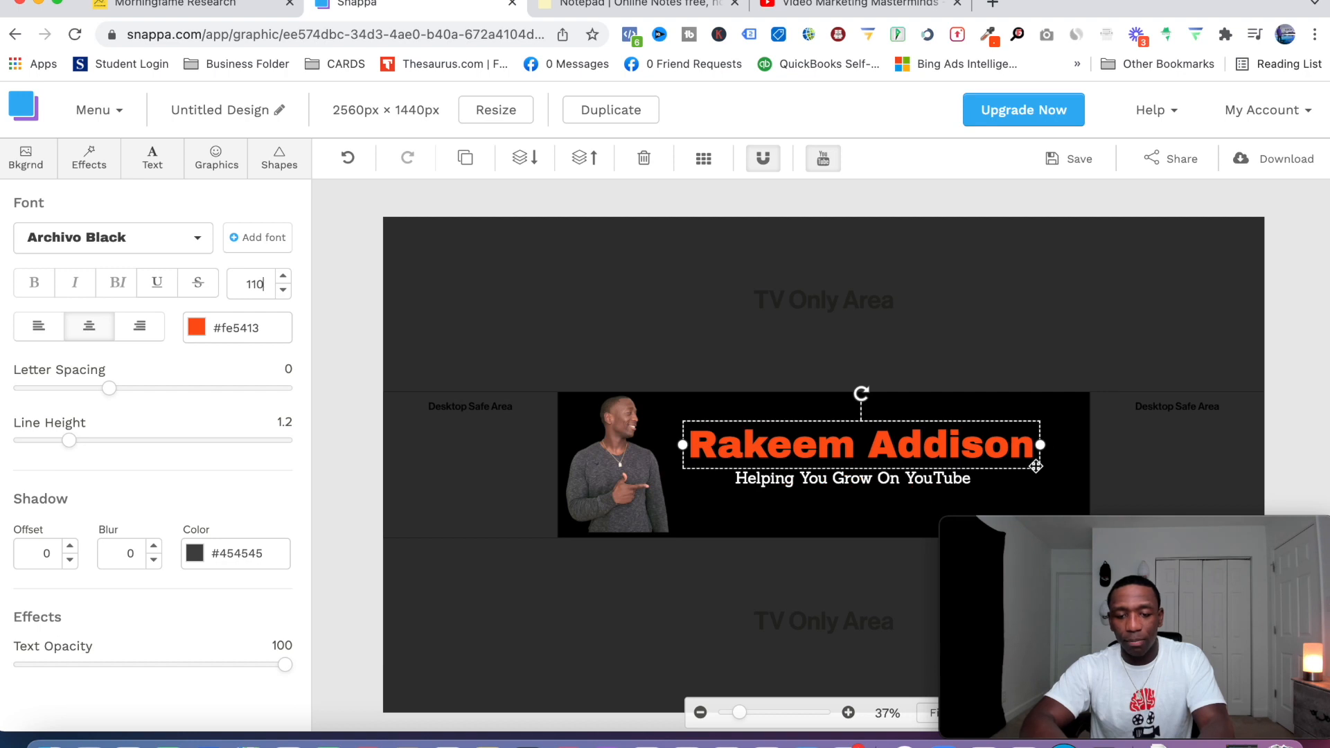
click(1056, 453)
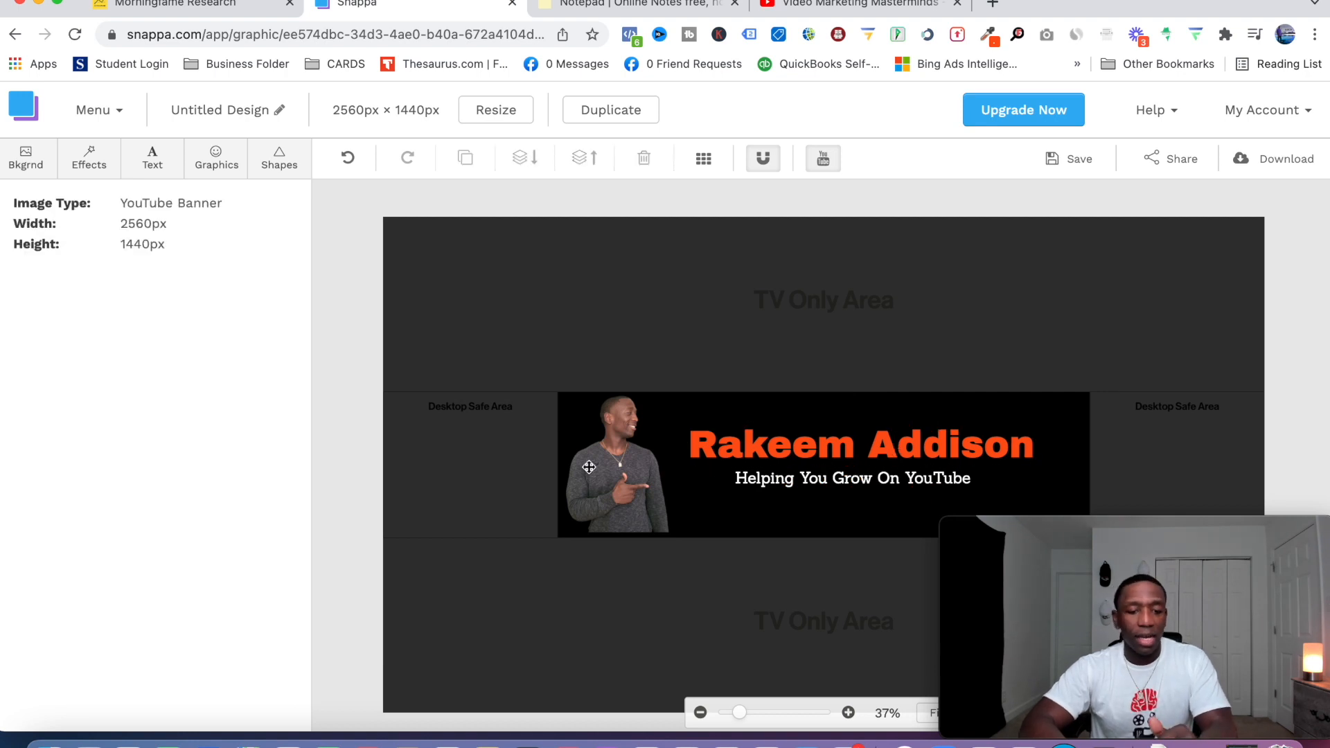
- Search the icons for "youtube", add the red play-button icon and shrink it into place just left of the subheading
click(216, 167)
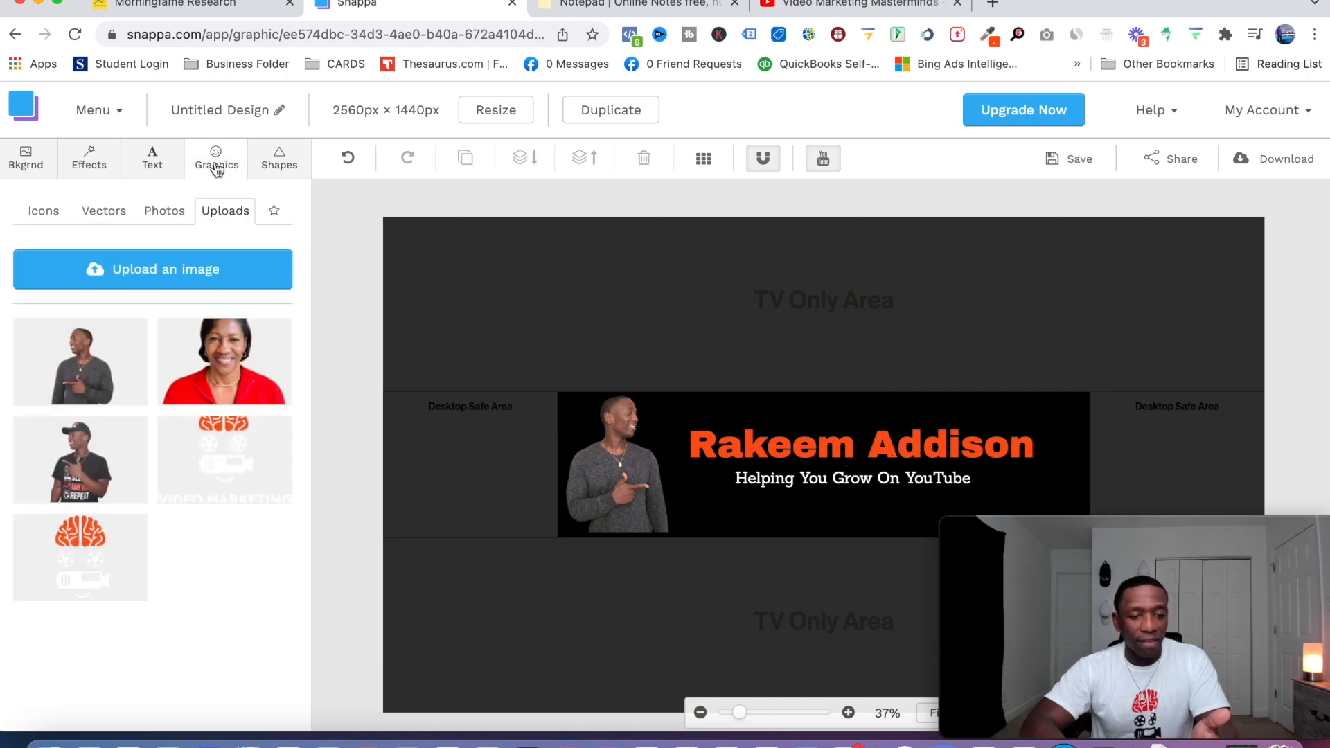
click(41, 210)
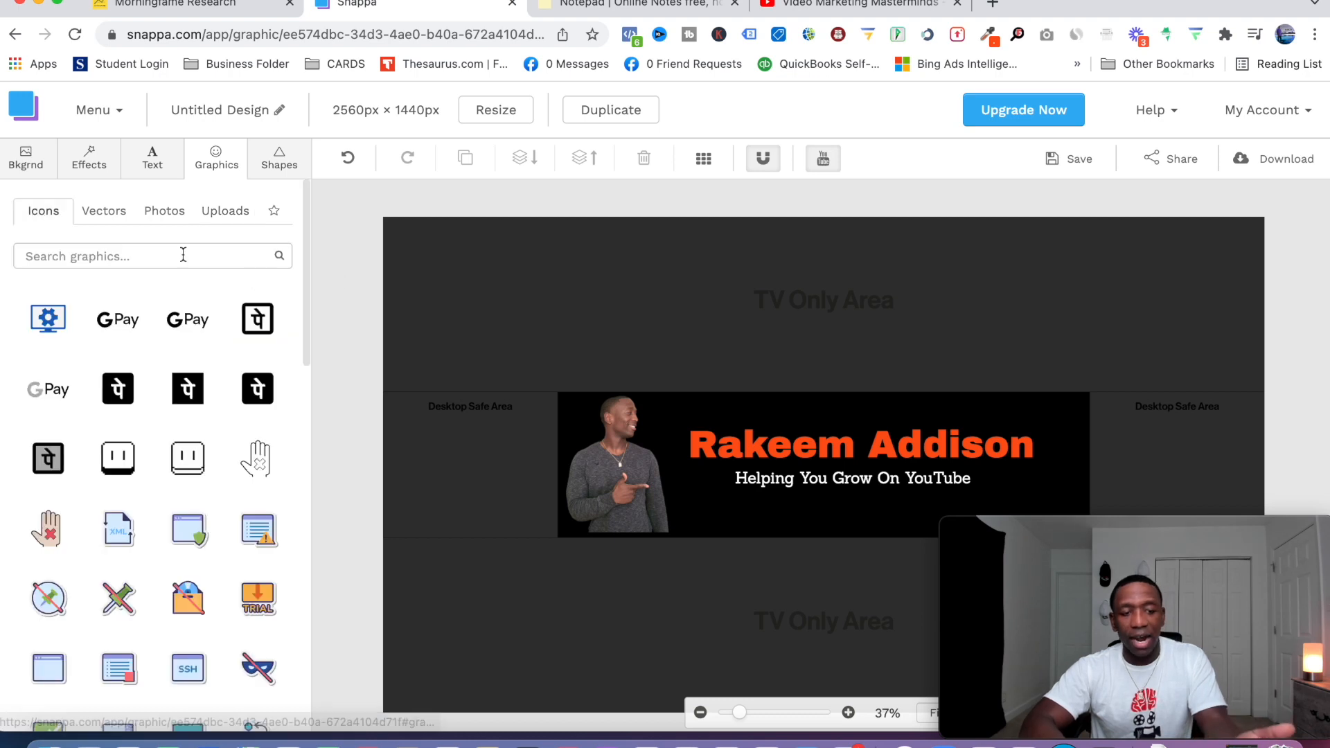
click(158, 257)
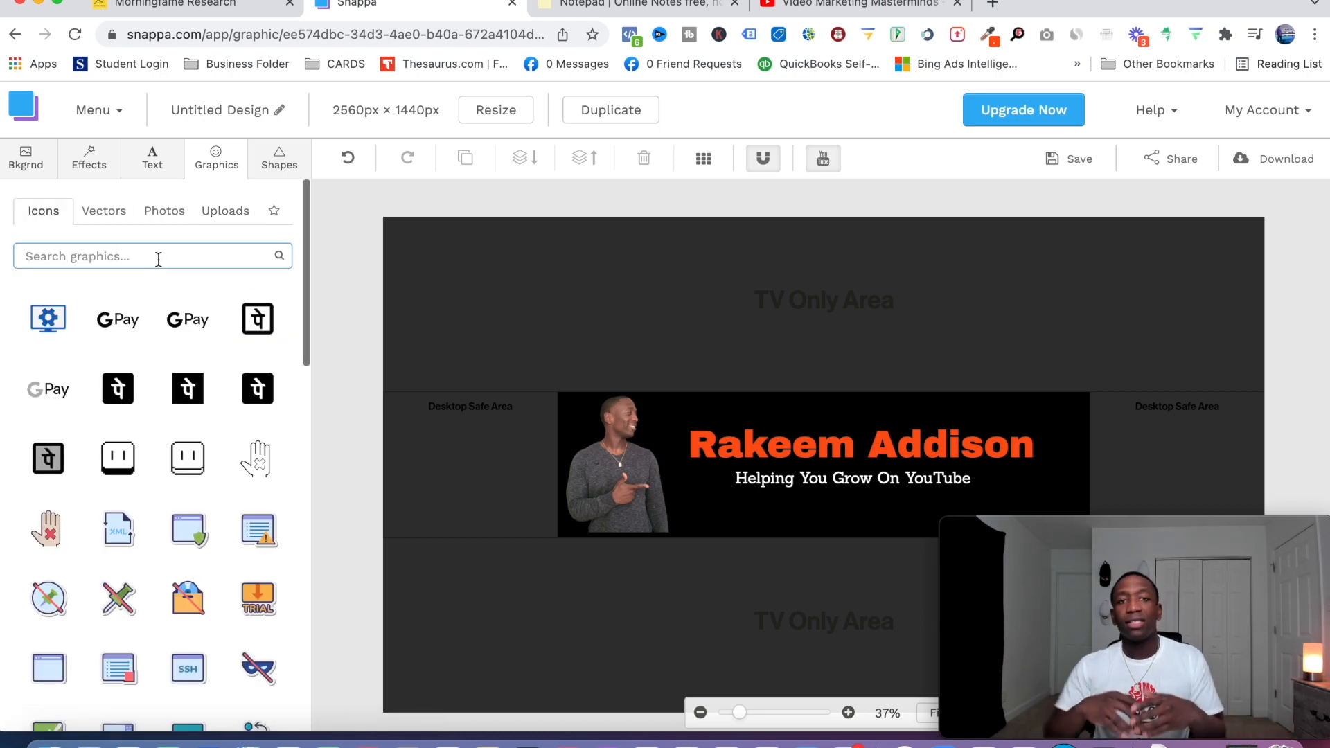
text(youtube)
key(Return)
click(192, 319)
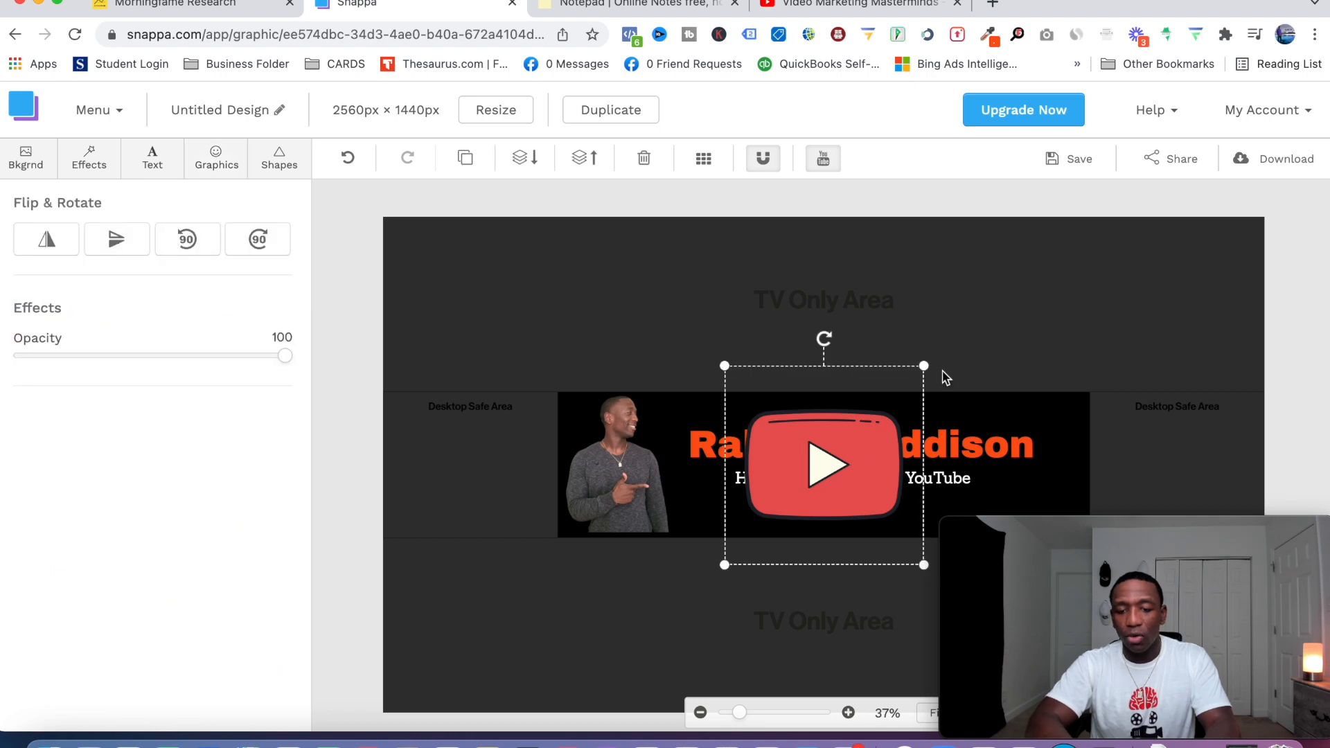
drag(926, 366, 713, 471)
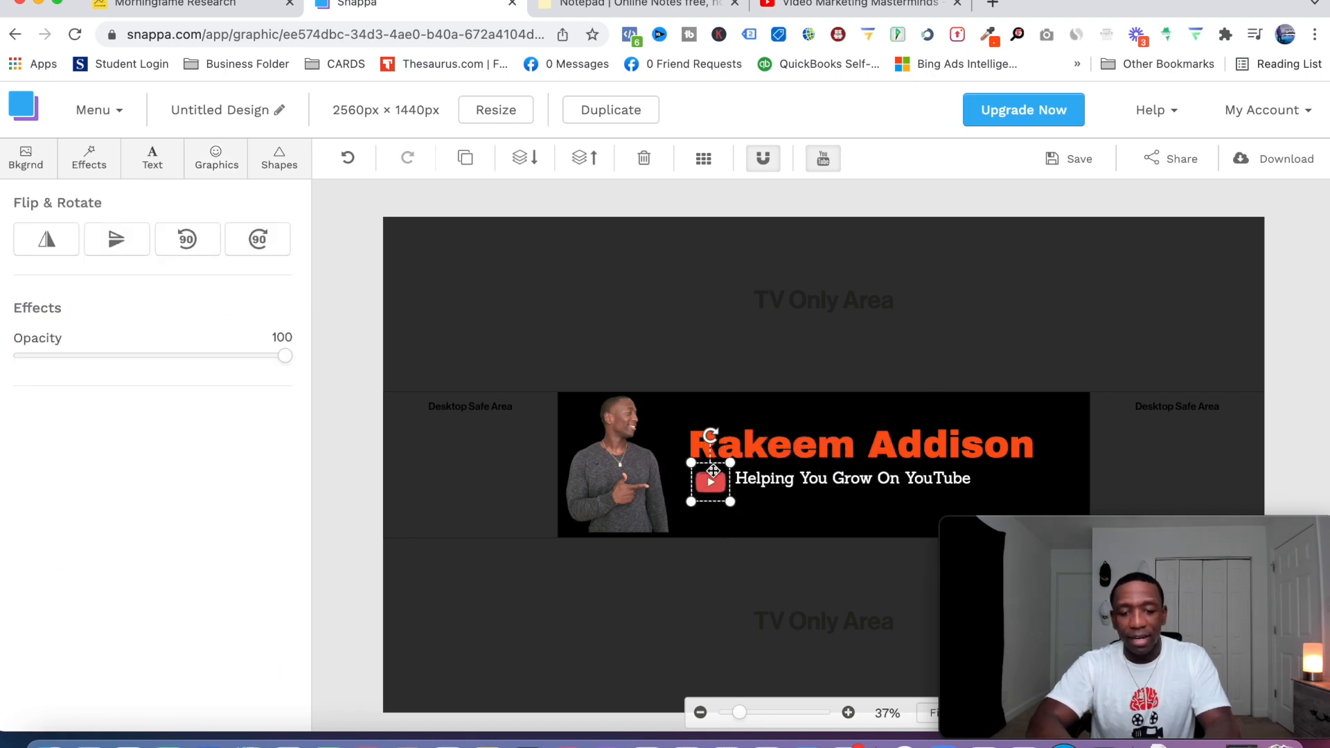
- Duplicate the play-button icon, place the copy just right of the subheading and shrink it slightly
click(464, 158)
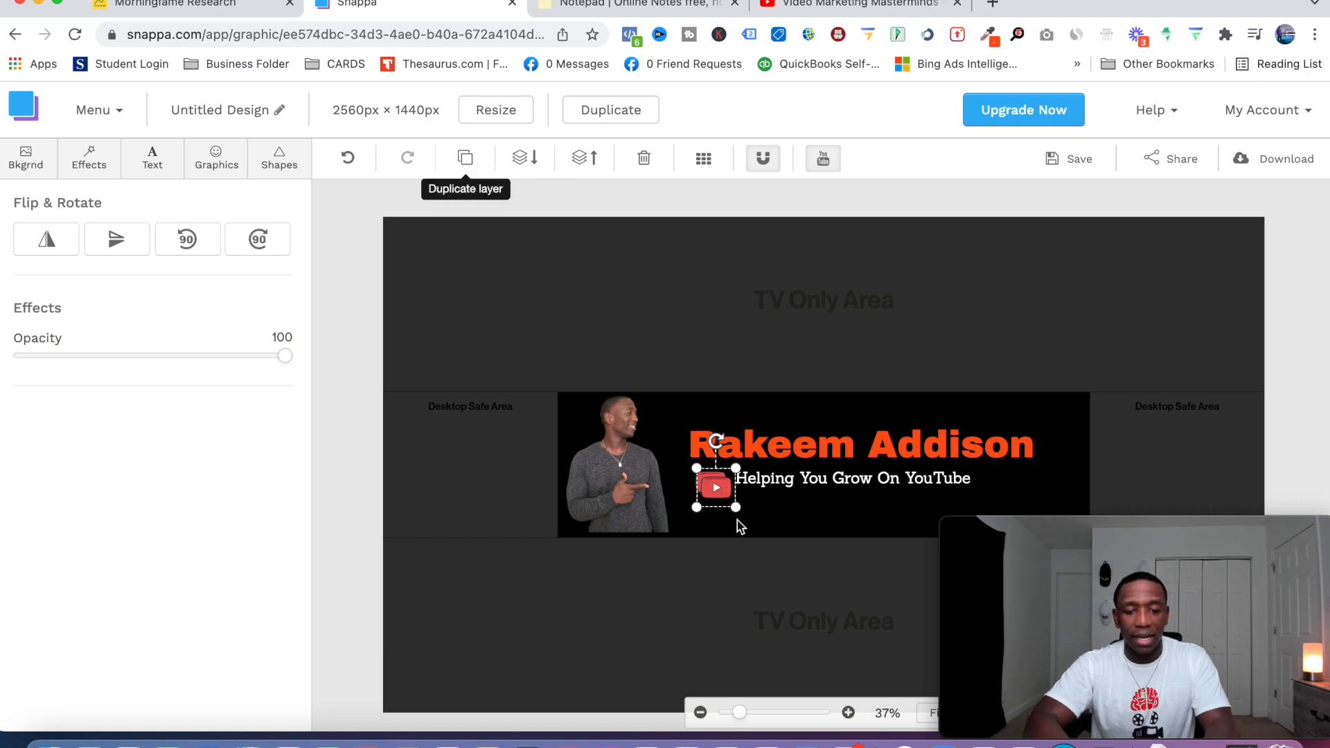
drag(724, 489, 1001, 485)
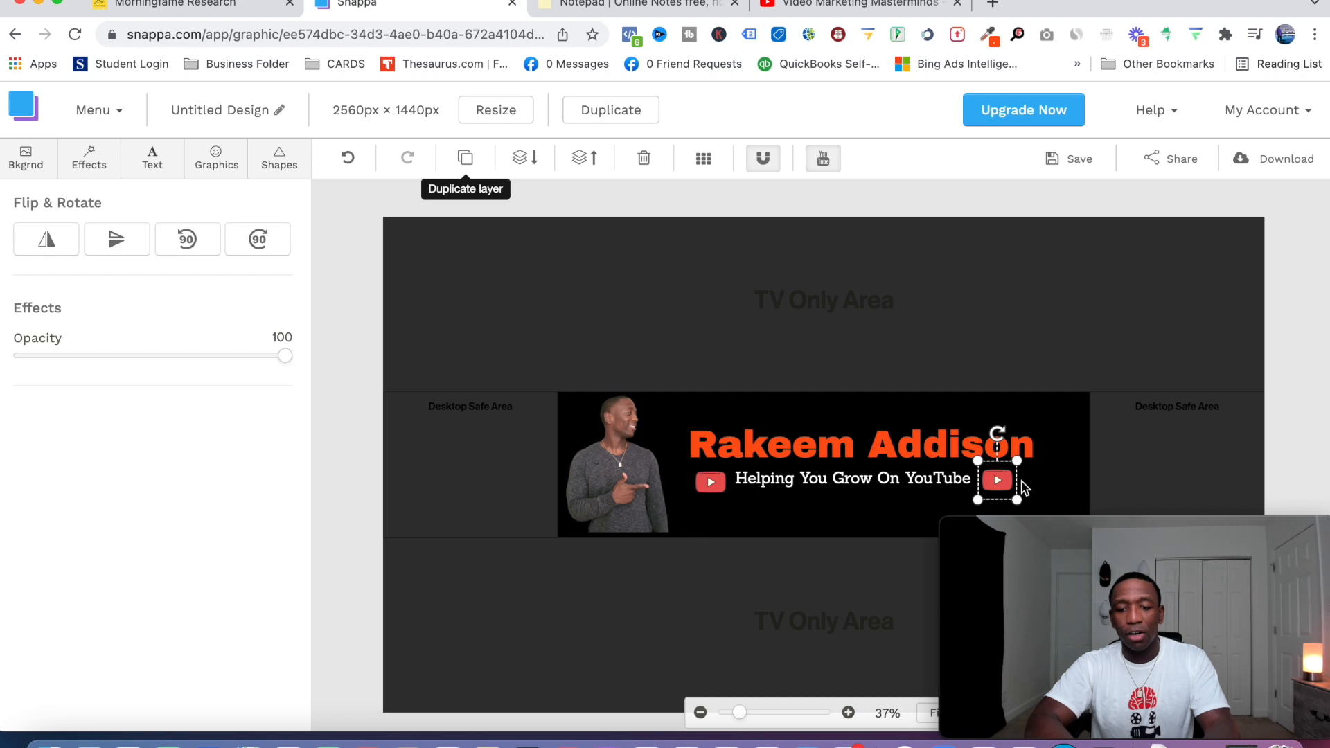
drag(1016, 461, 1000, 483)
click(913, 509)
- Shrink the play-button icon at the left end of the subheading to match its copy
click(727, 477)
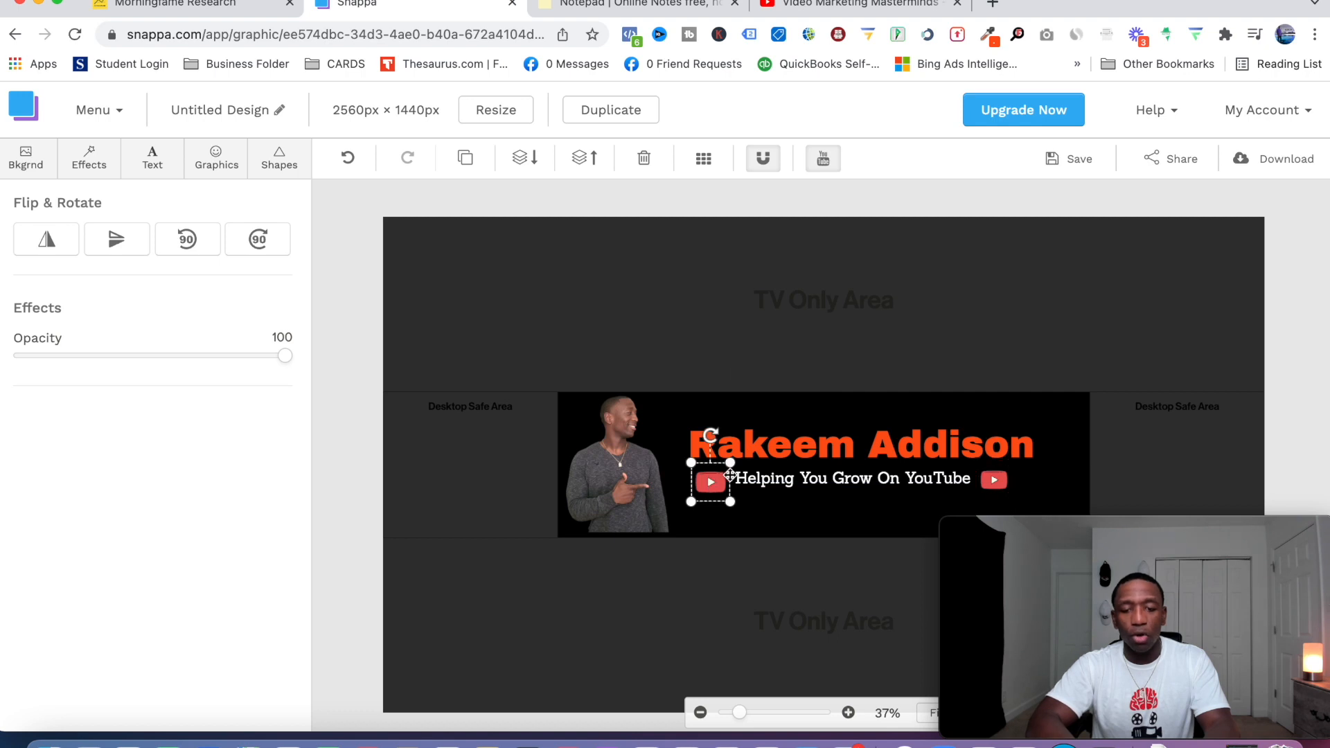
drag(731, 462, 715, 480)
click(760, 514)
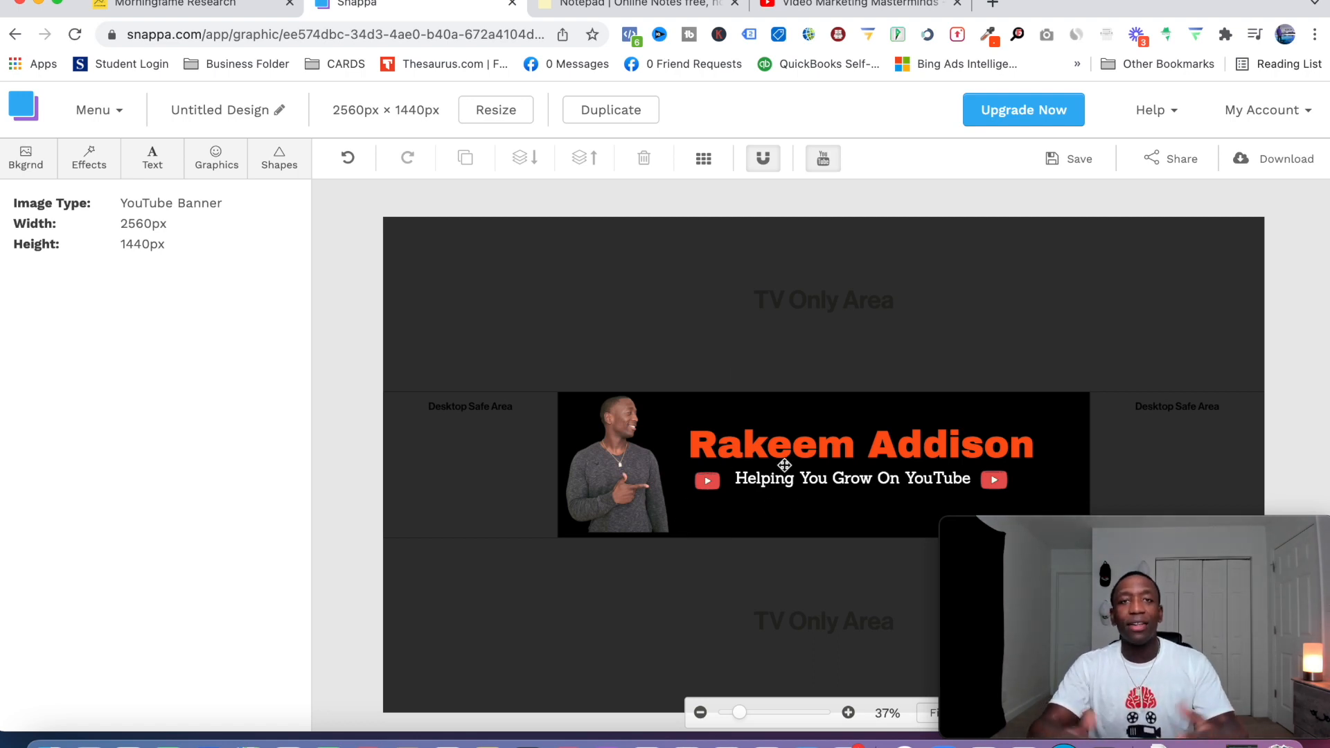
- Hide the safe zone overlay to preview the full banner, and switch to the YouTube channel page
click(824, 161)
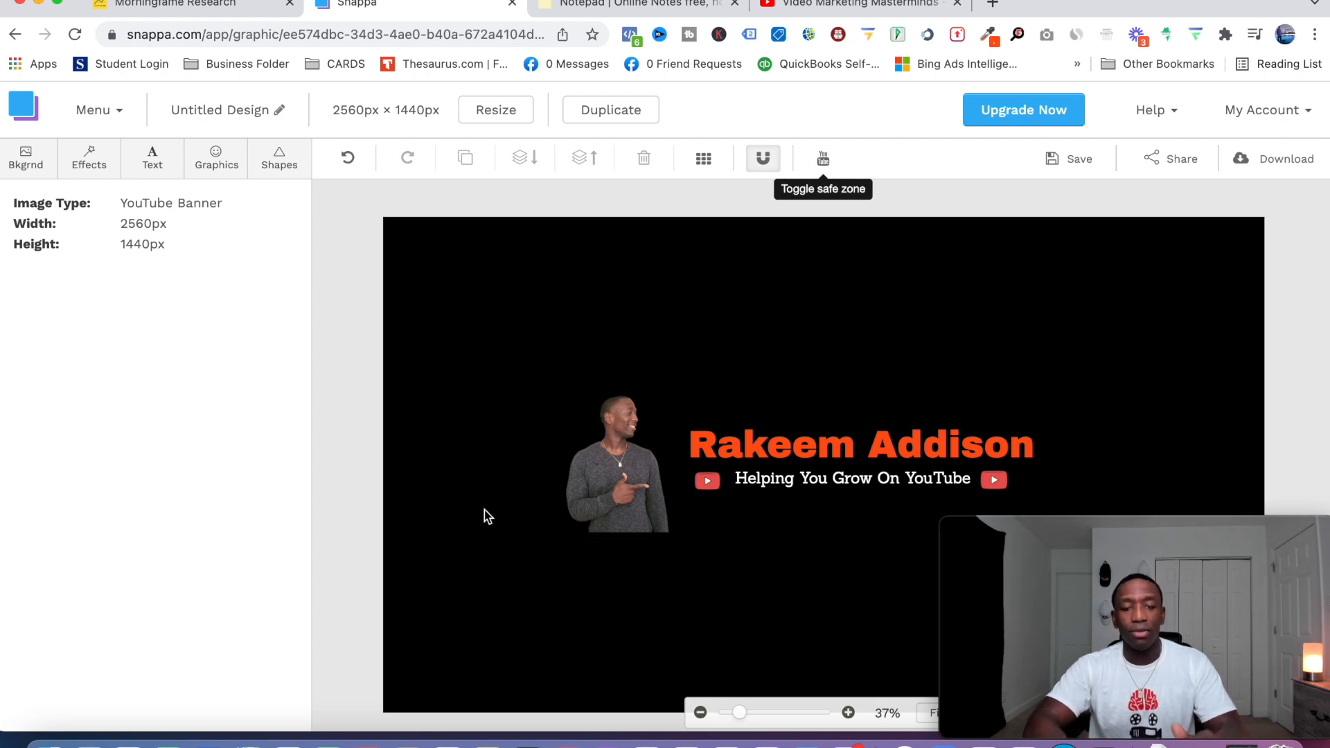
click(818, 6)
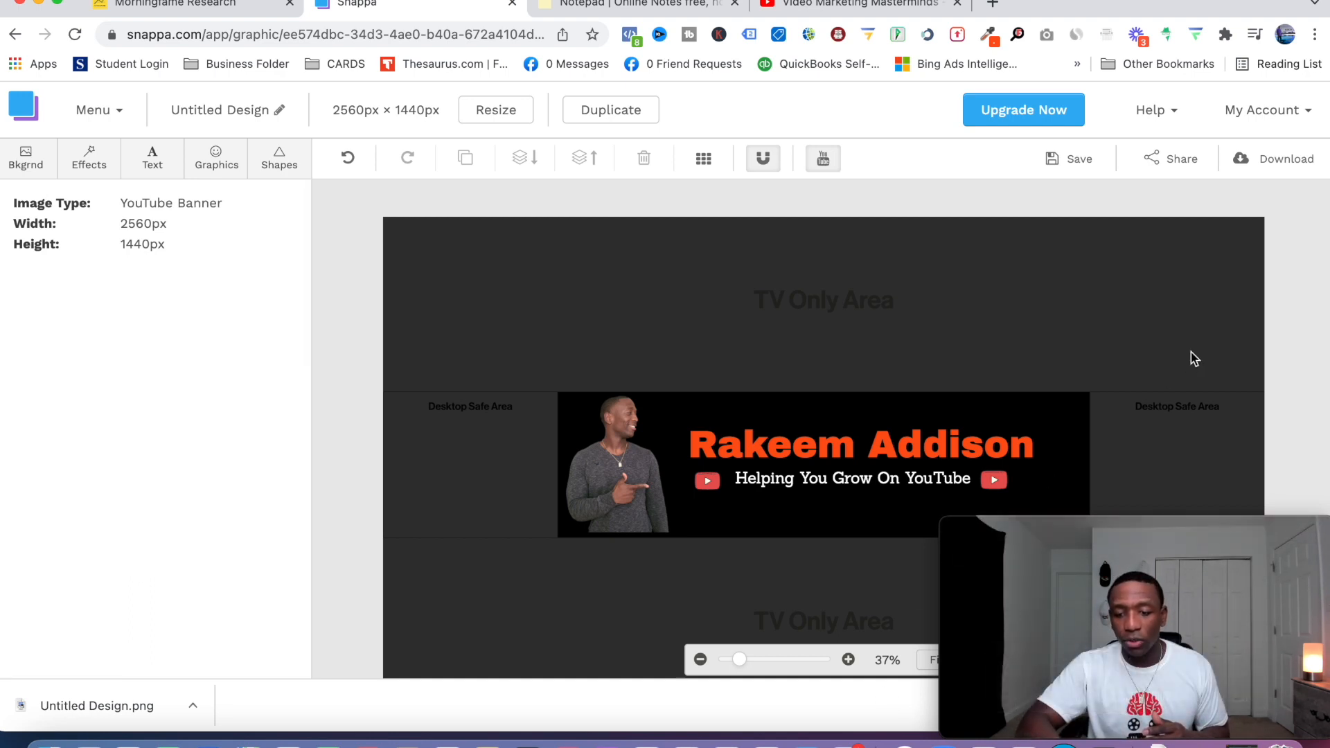
- Add a heading at font size 65, move it into the right desktop safe area and narrow its box to fit
scroll(1191, 351, down, 3)
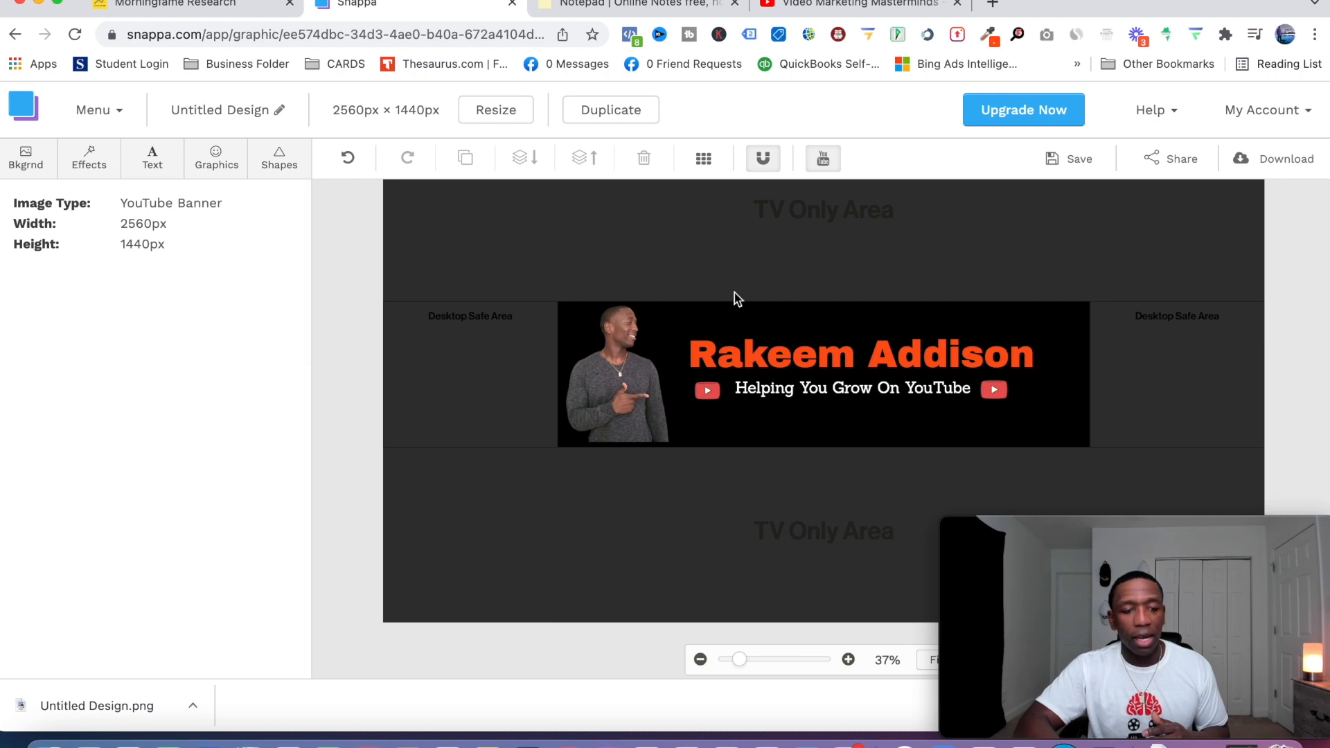
click(153, 170)
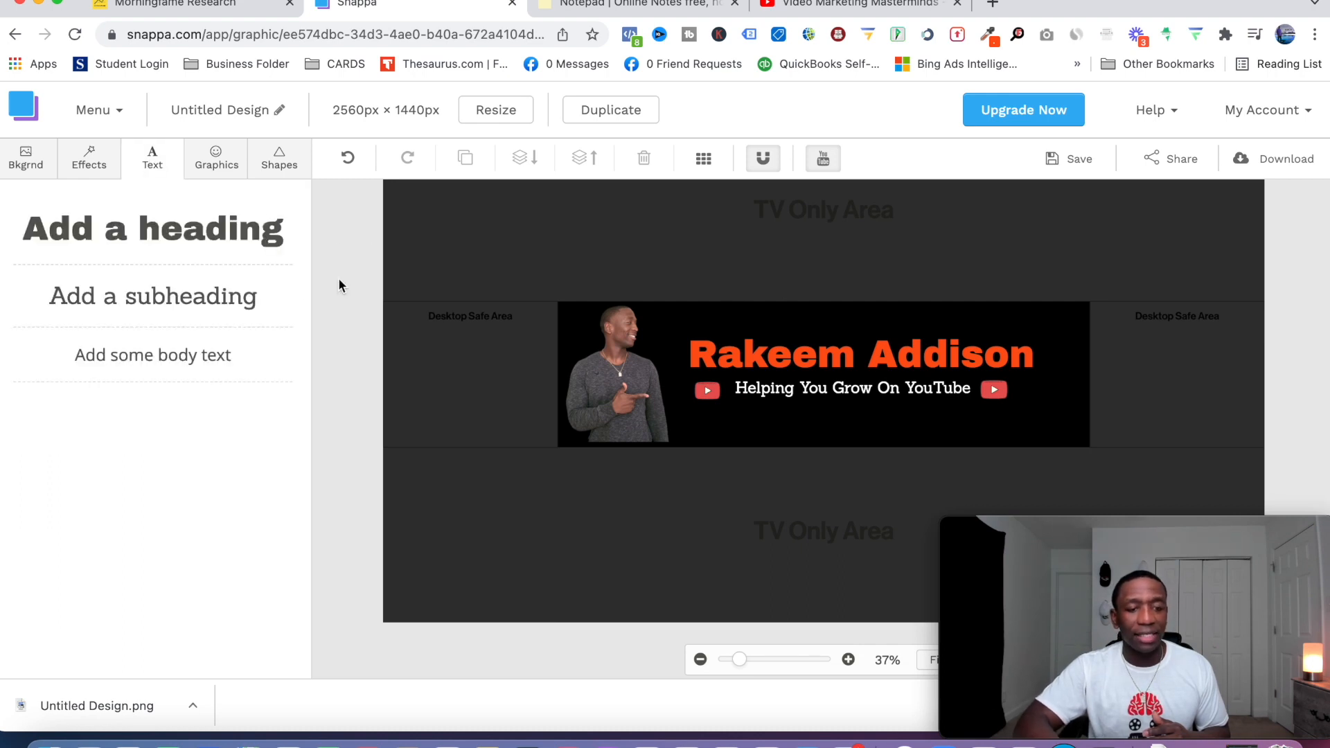
click(182, 235)
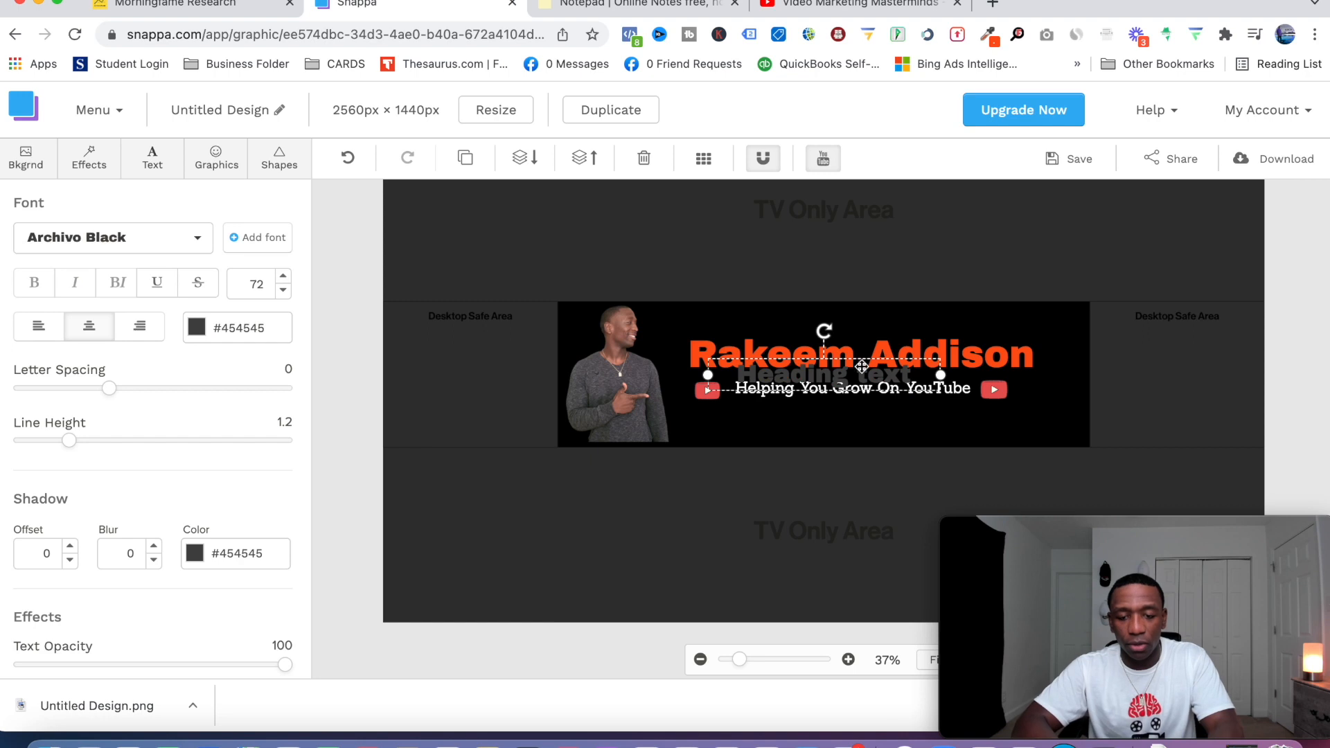
drag(874, 380, 1182, 330)
scroll(1184, 332, up, 2)
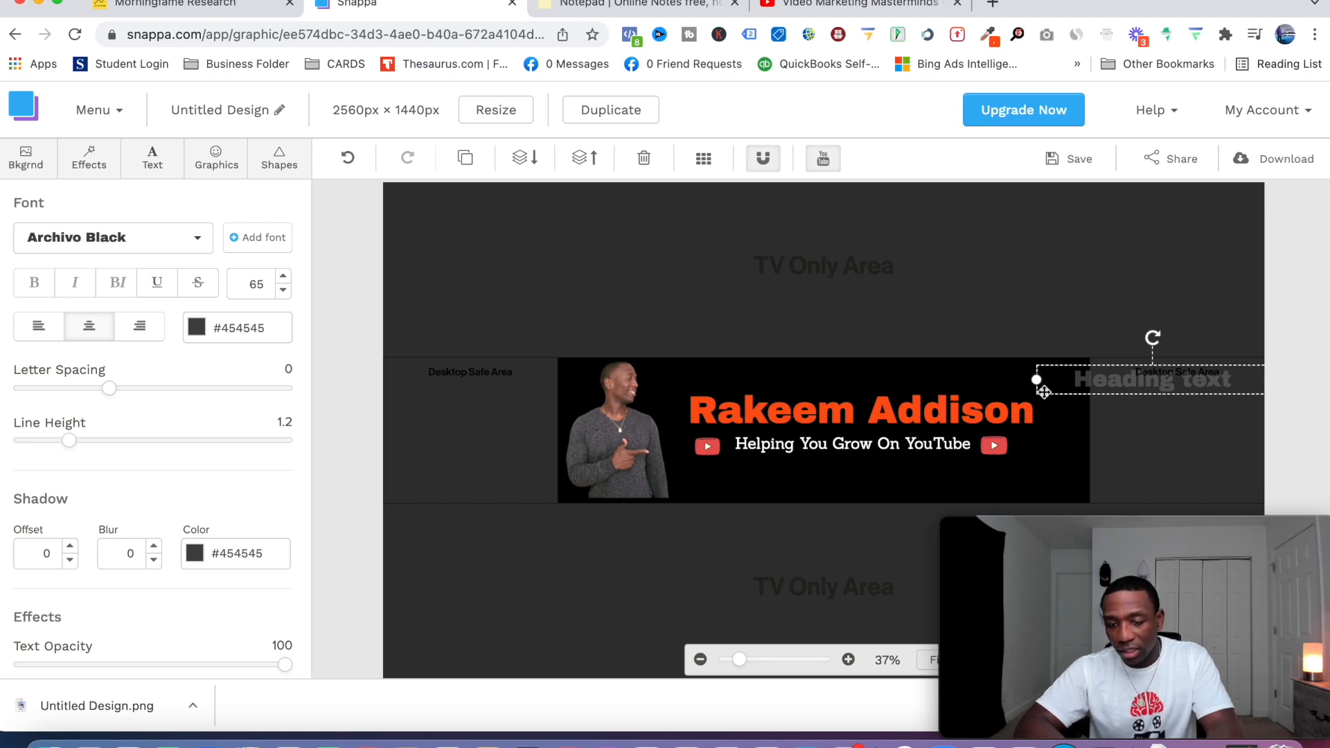
drag(1037, 381, 1081, 380)
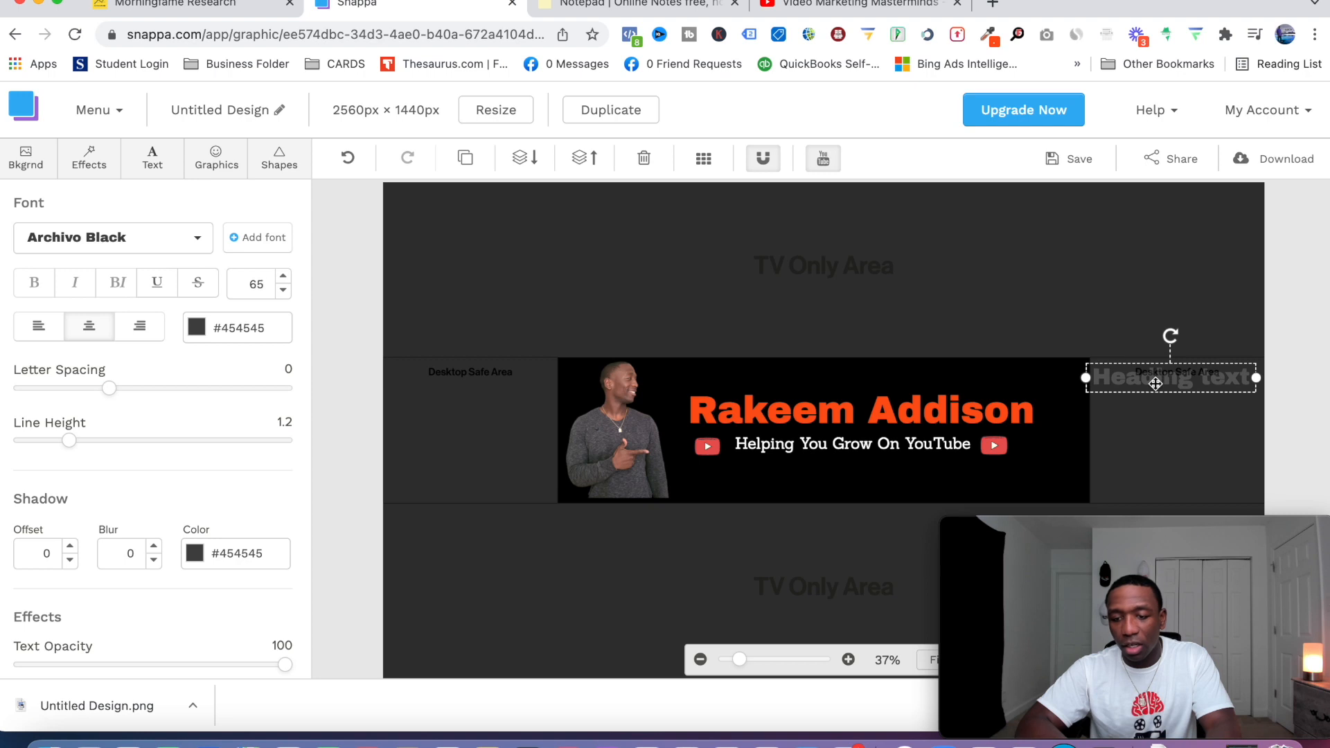
- Copy the subscribe call to action from the online notepad and replace the new heading's text with "Click Here To Subscribe"
click(649, 8)
scroll(166, 512, down, 3)
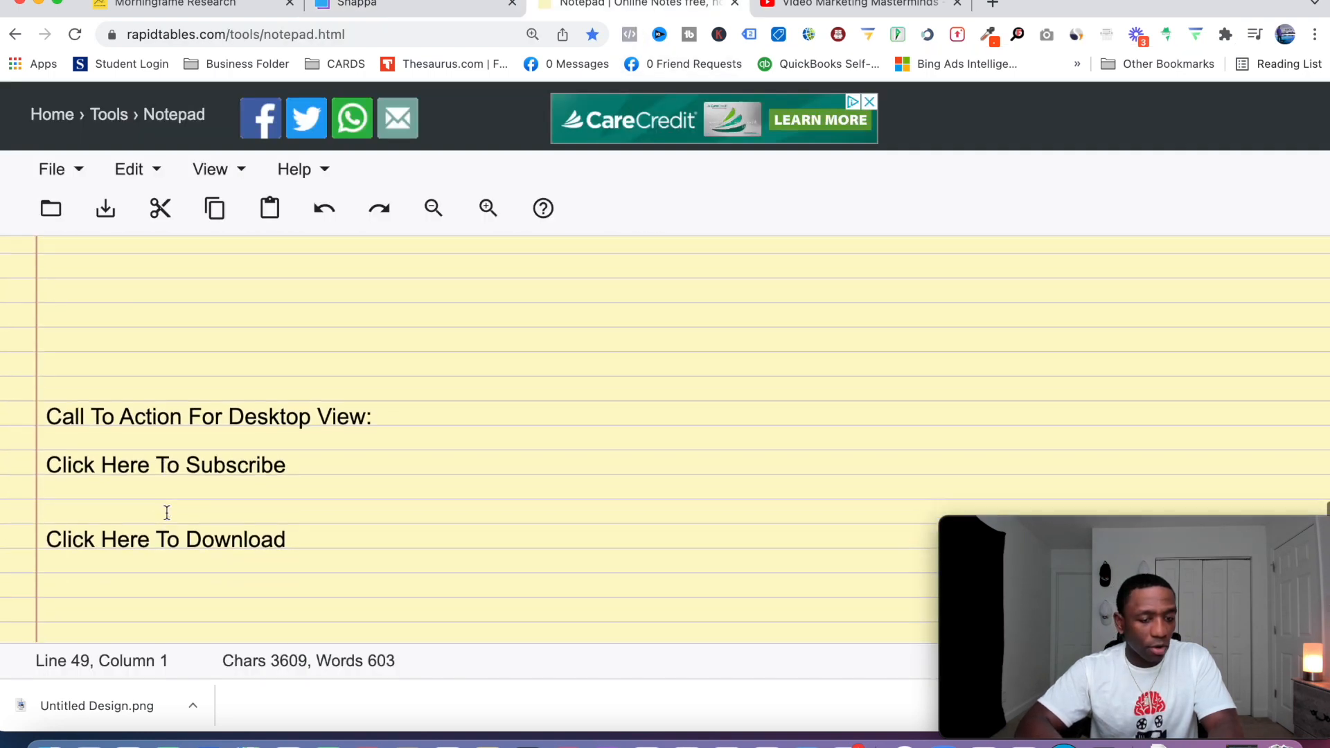
triple_click(142, 444)
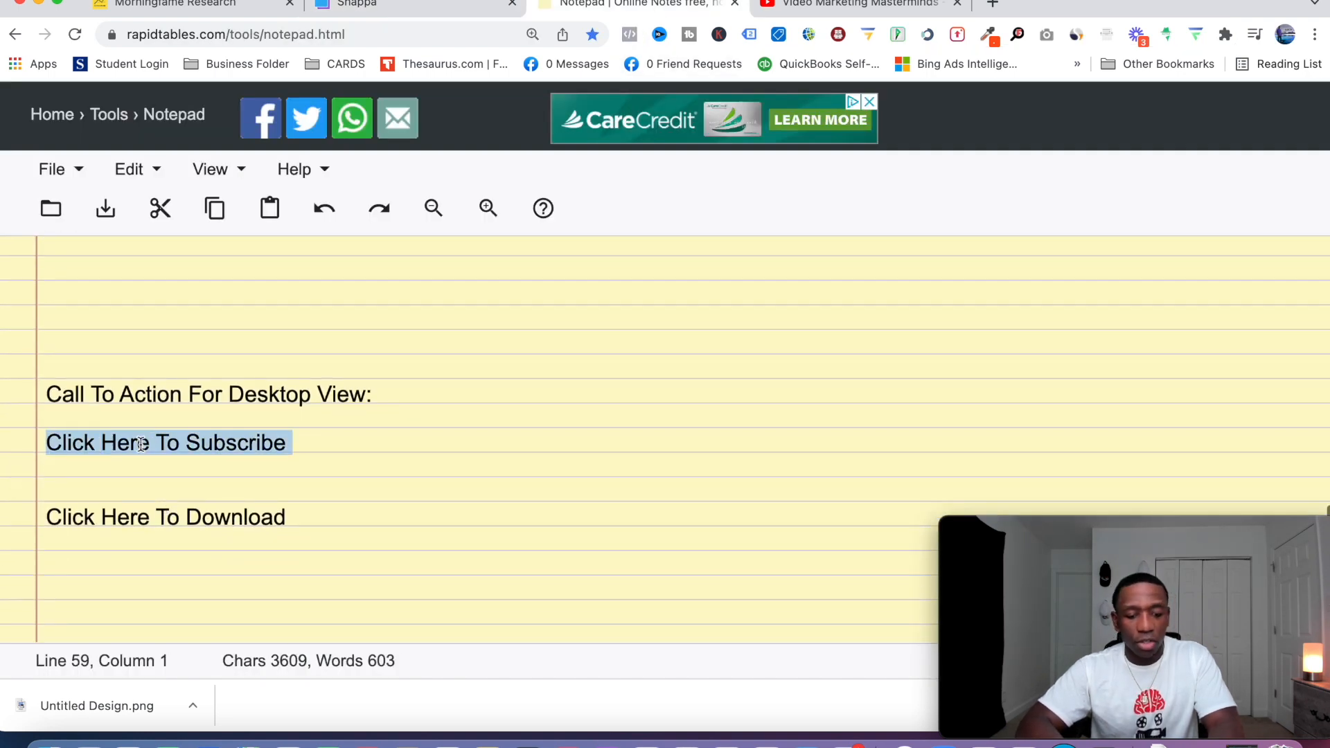
click(429, 15)
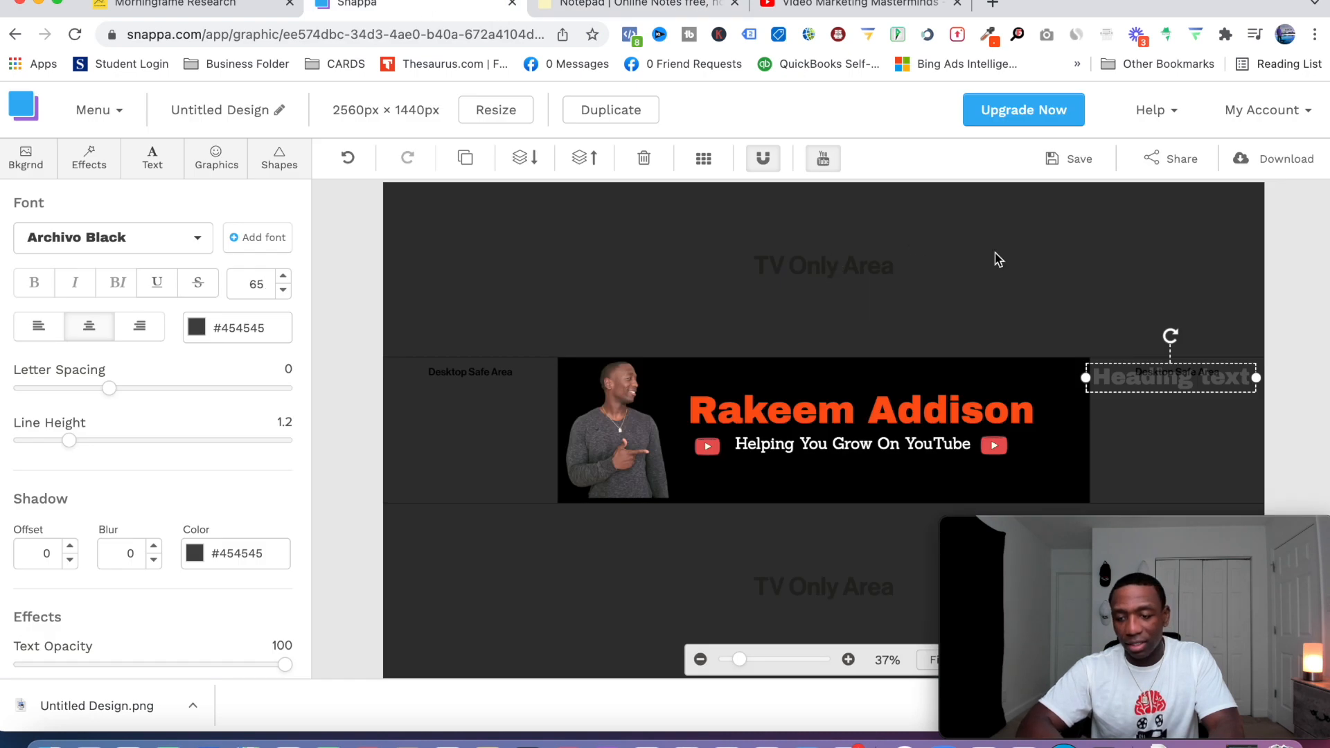
double_click(1113, 379)
text(Click Here To Subscribe)
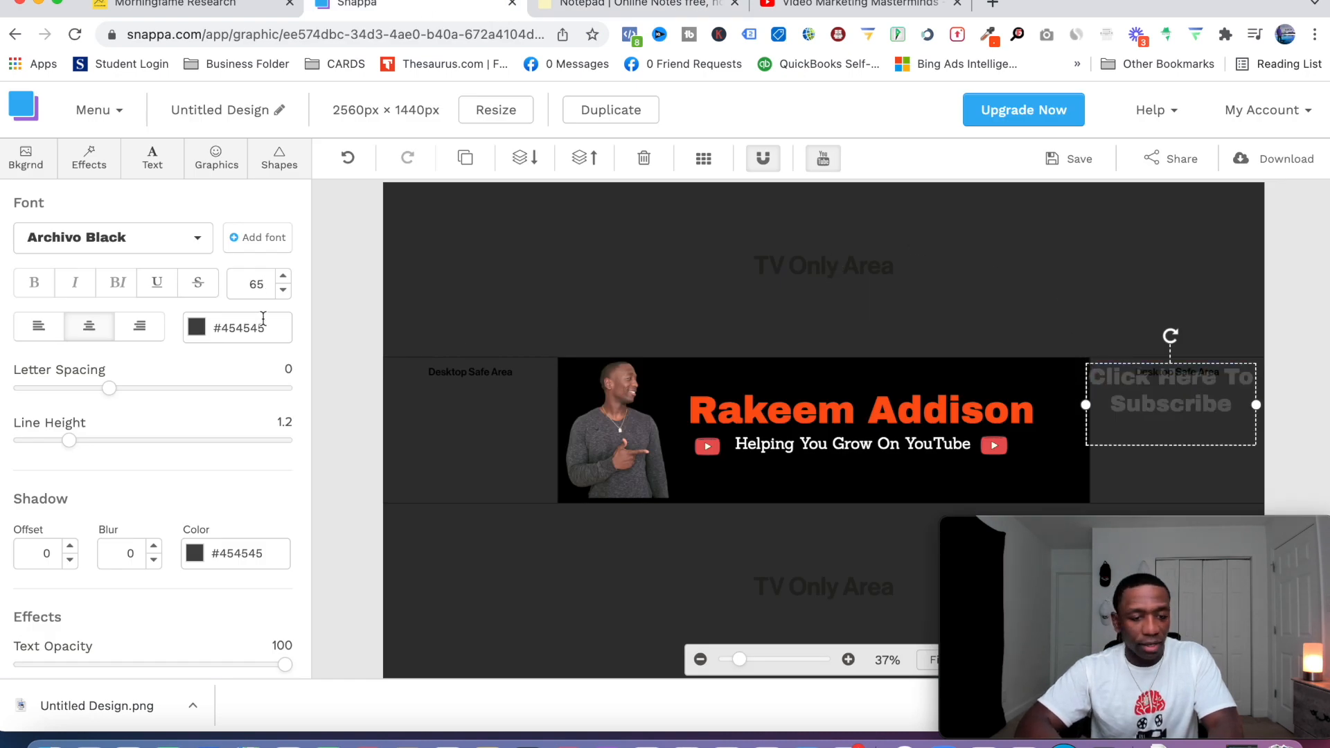
- Copy the color #fe5413 from the creator's name and apply it to the "Click Here To Subscribe" text
click(209, 326)
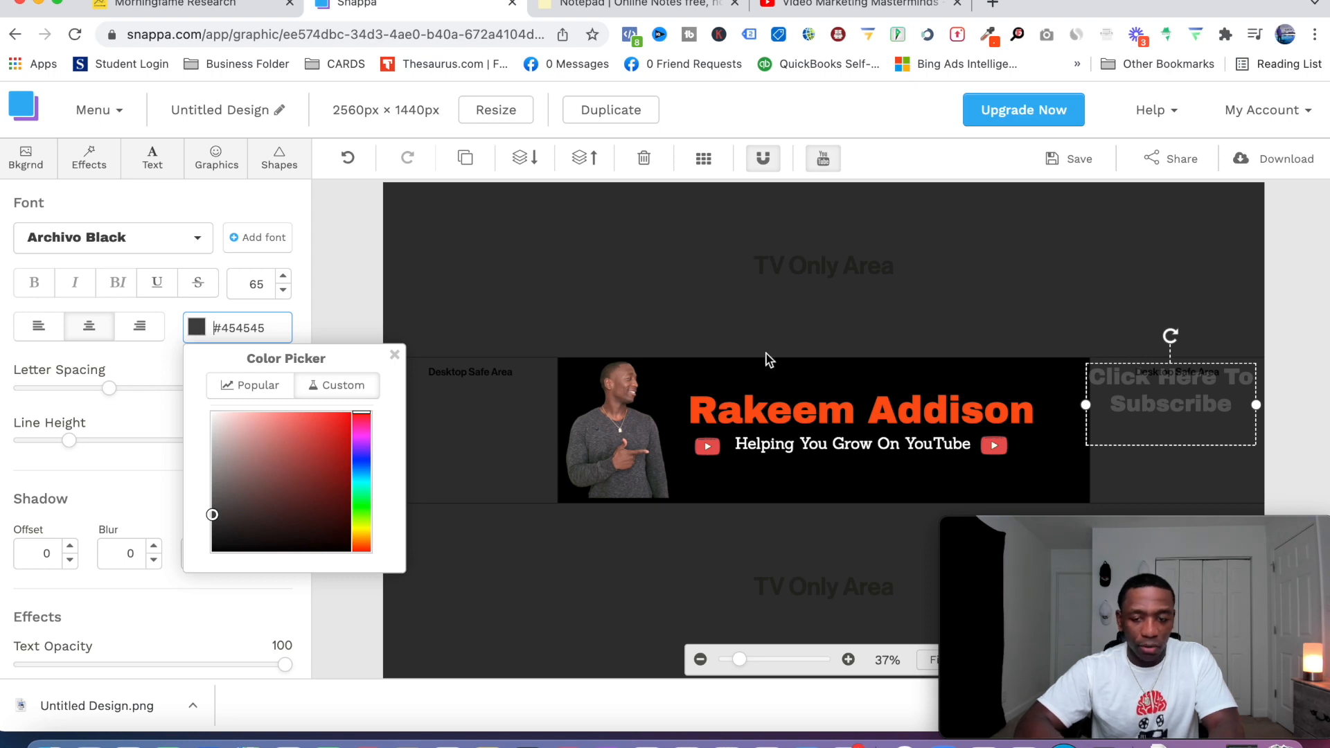
click(724, 417)
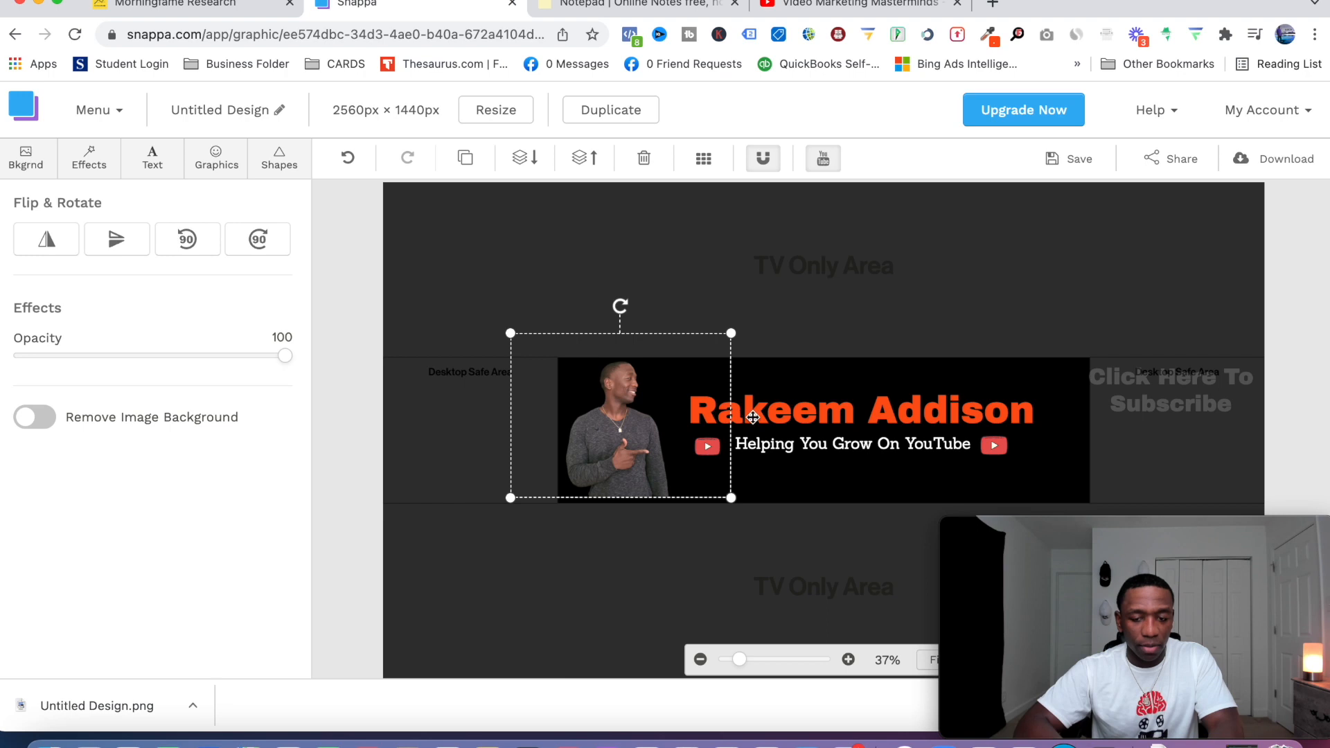
click(752, 418)
click(234, 333)
key(super+c)
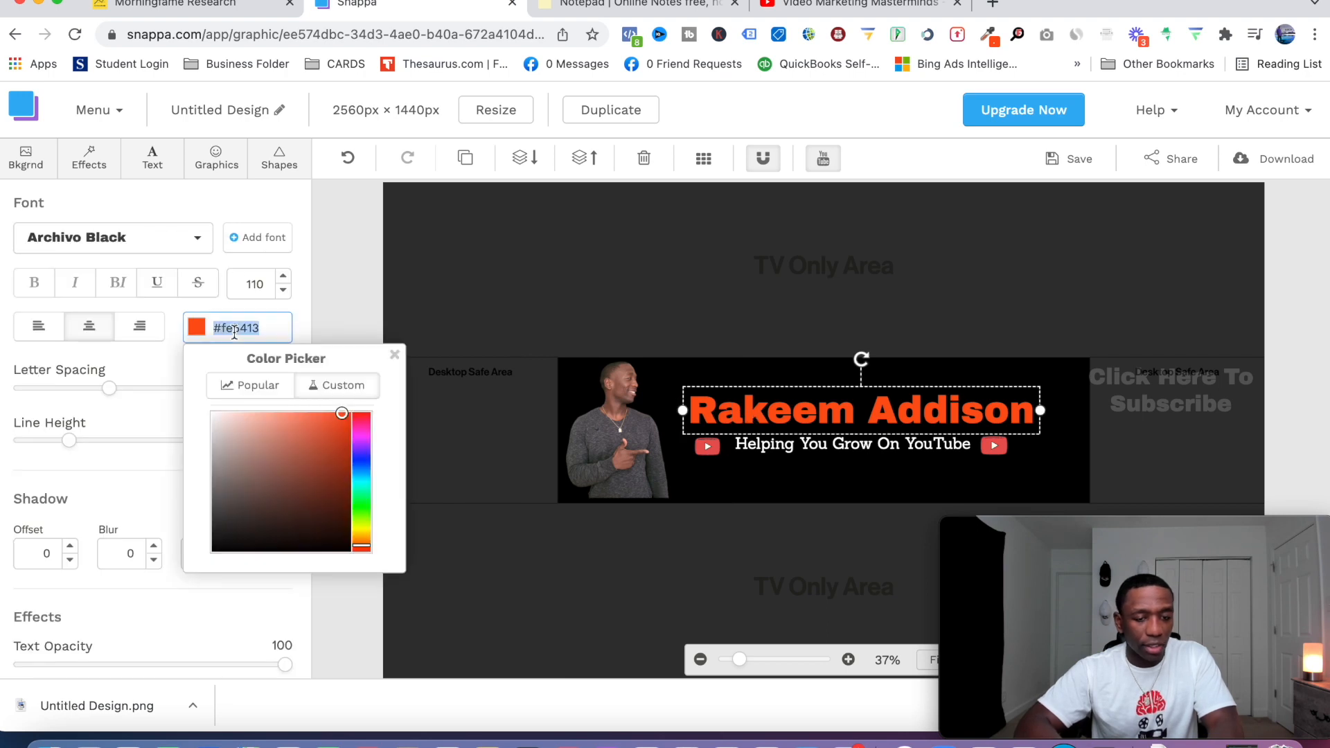
click(1148, 384)
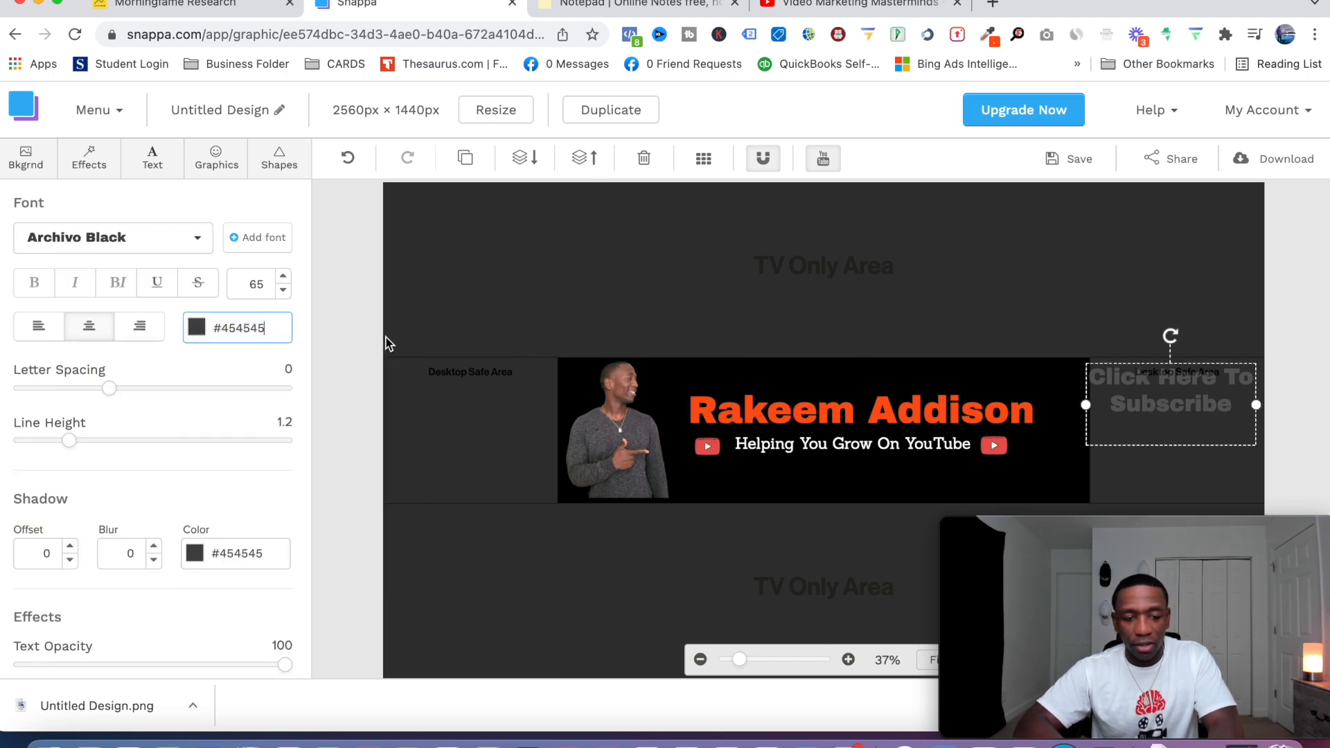
click(232, 317)
key(super+v)
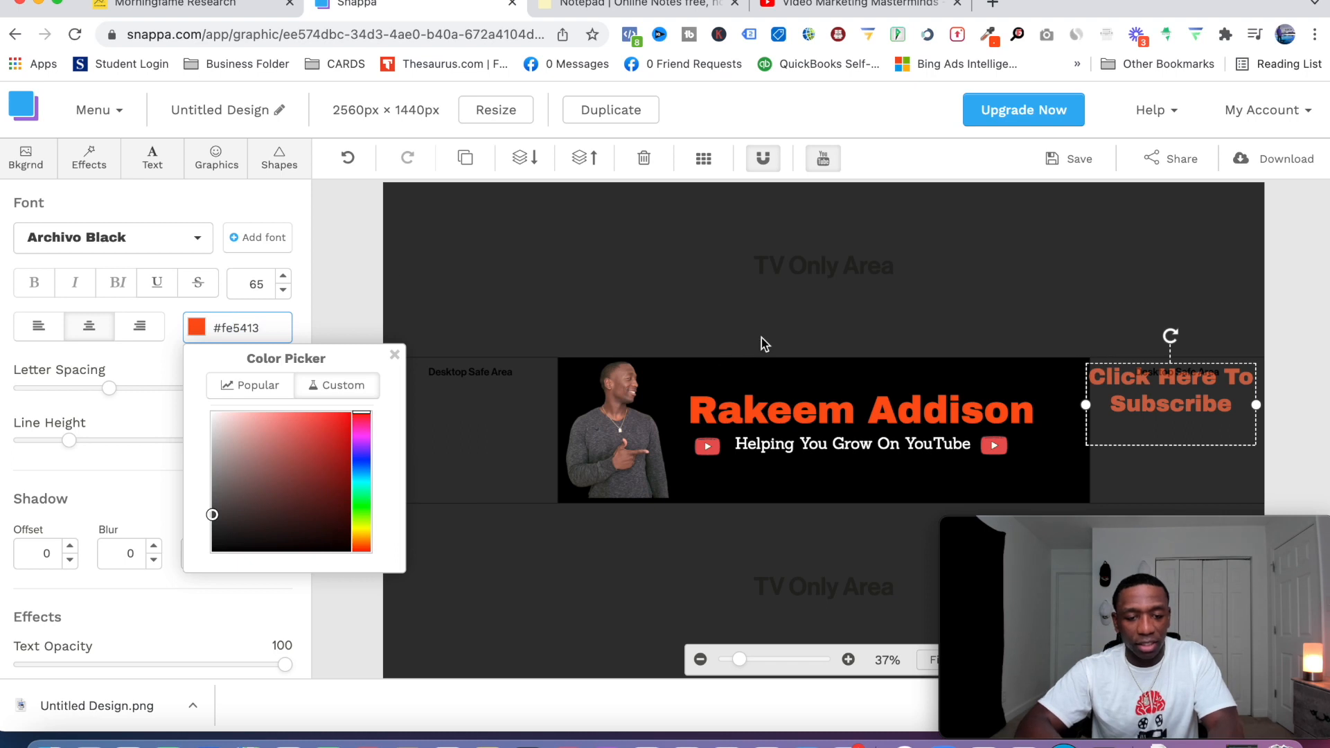
- Nudge the "Click Here To Subscribe" text slightly to the right within the right desktop safe area
click(469, 397)
drag(1183, 387, 1189, 387)
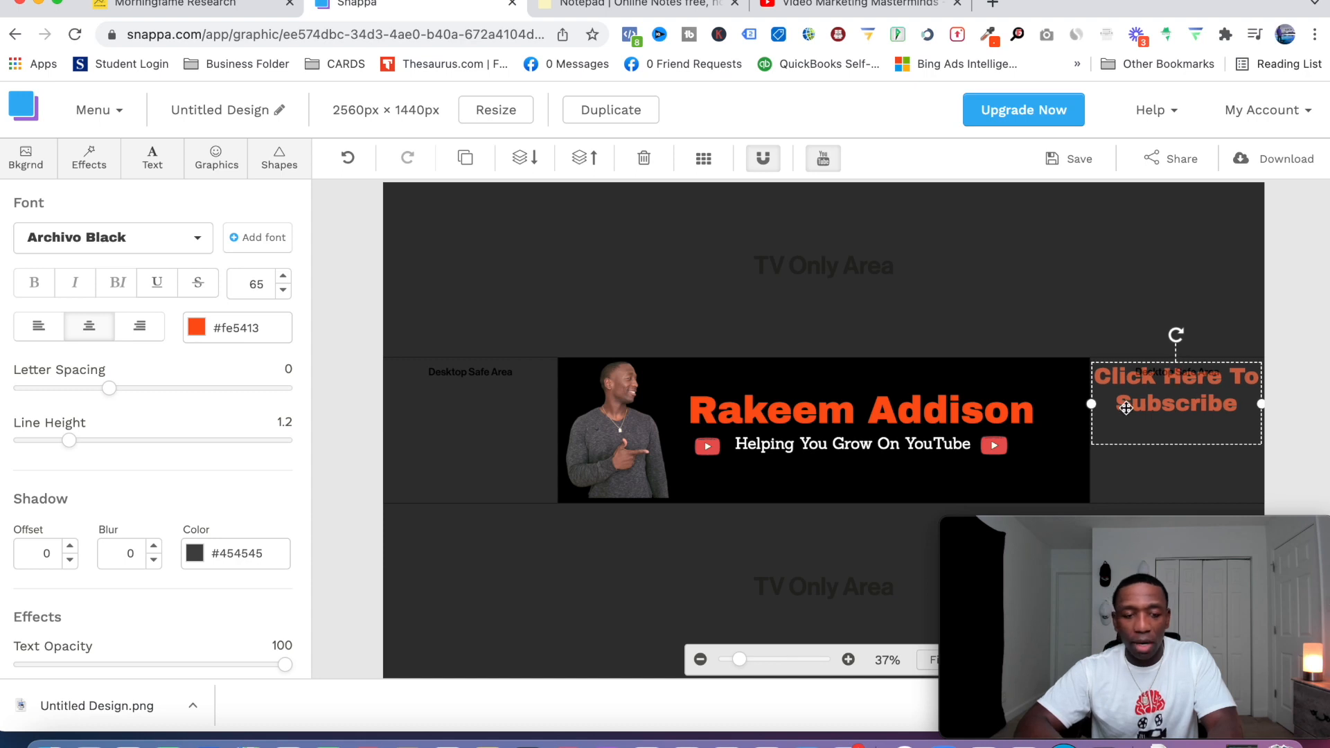
- Search the icons for "arrow", add the solid black right-pointing arrow and move it into the right desktop safe area
click(215, 159)
double_click(55, 257)
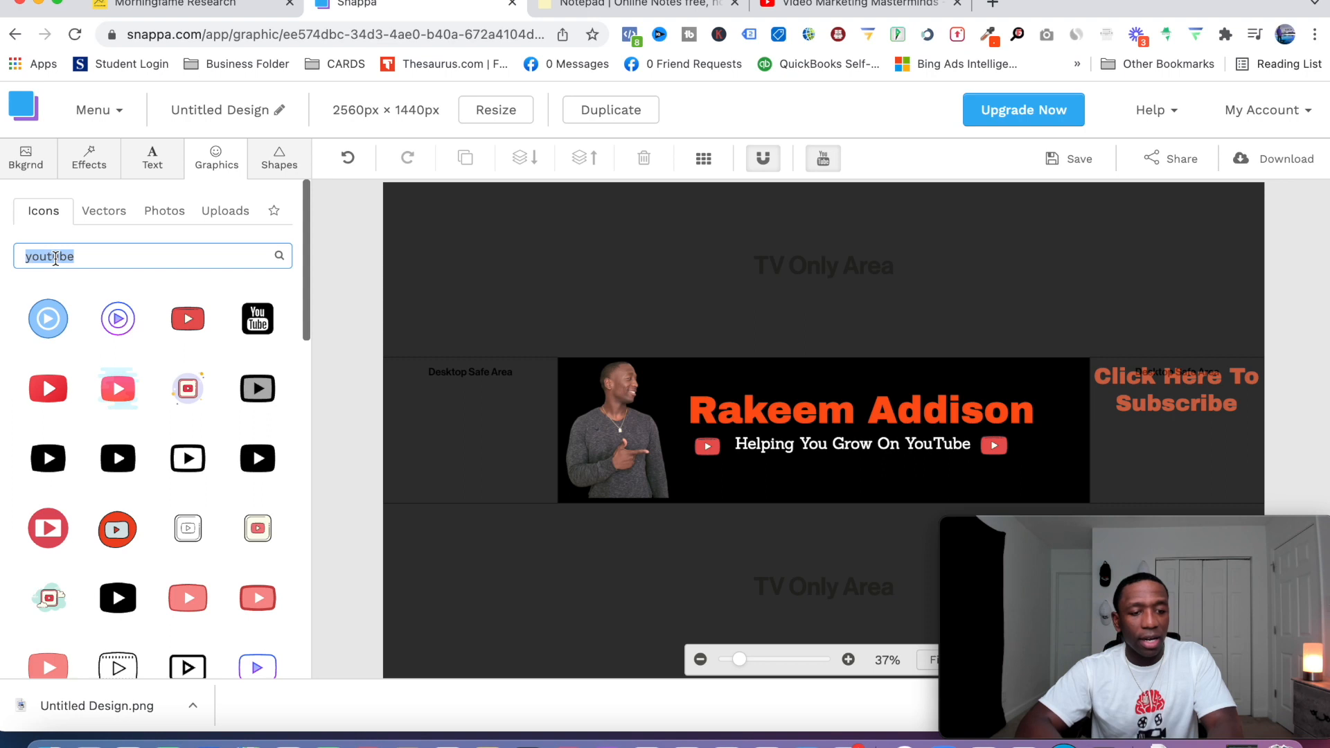
text(arro)
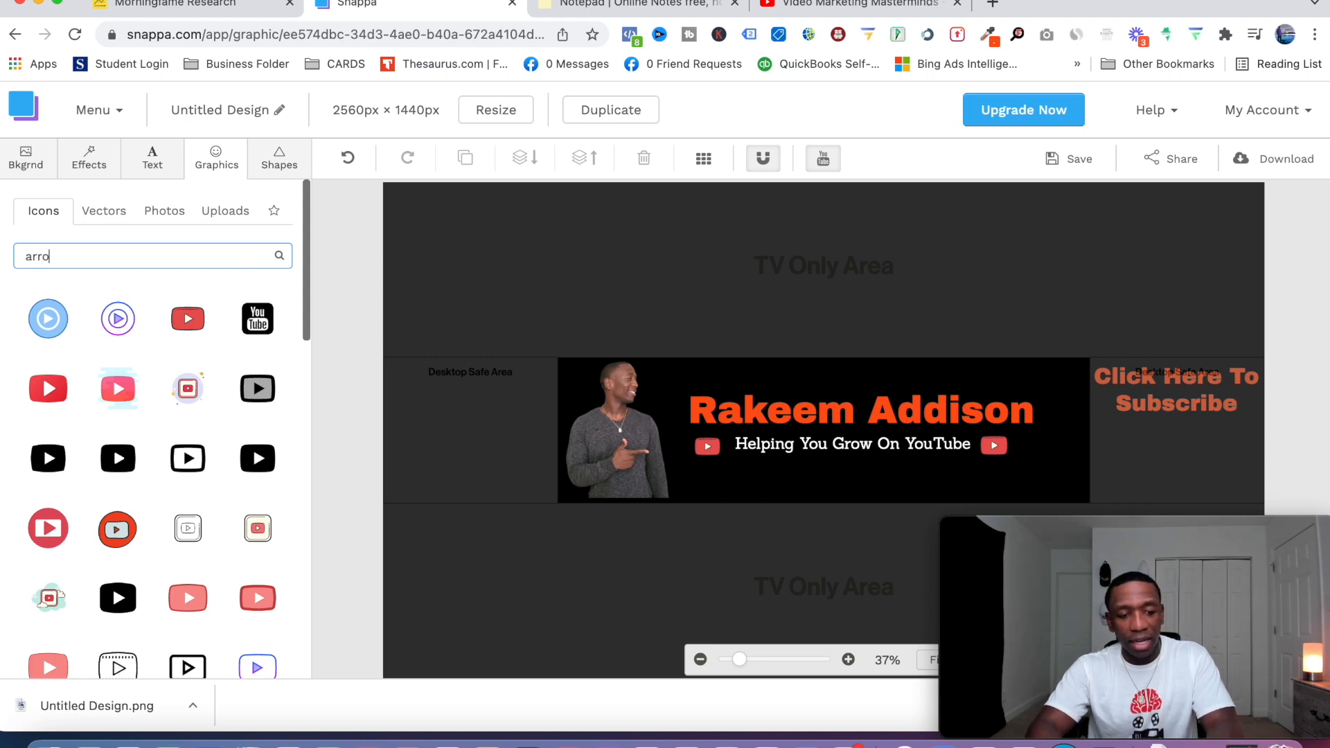
text(w)
key(Return)
scroll(217, 416, down, 4)
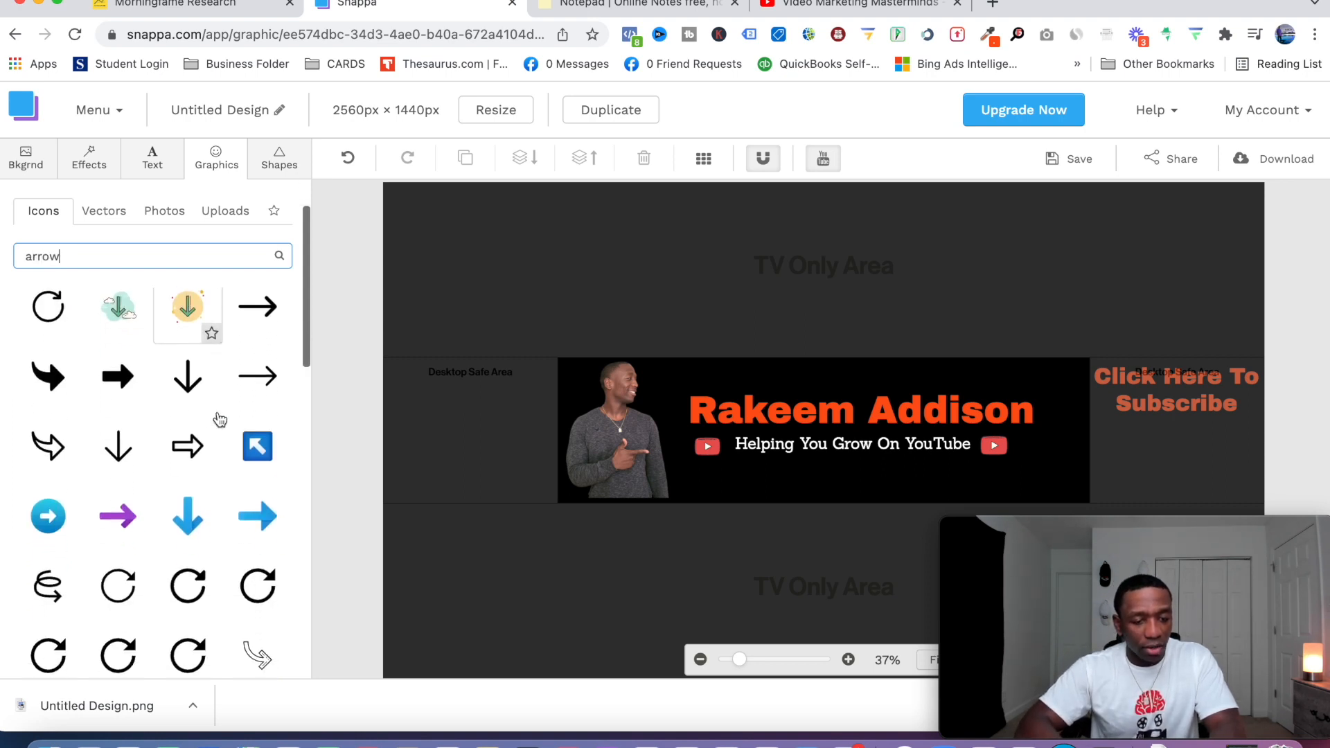
click(131, 344)
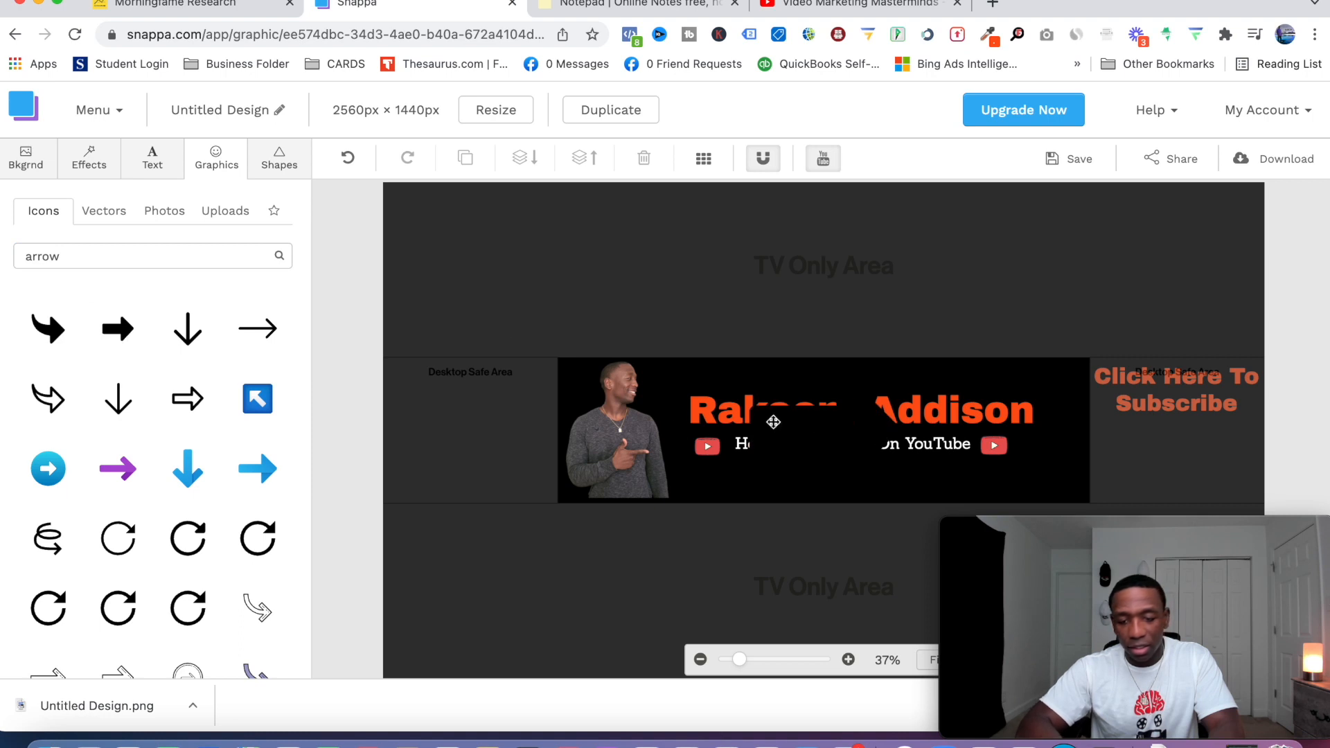
click(846, 431)
drag(846, 432, 1188, 428)
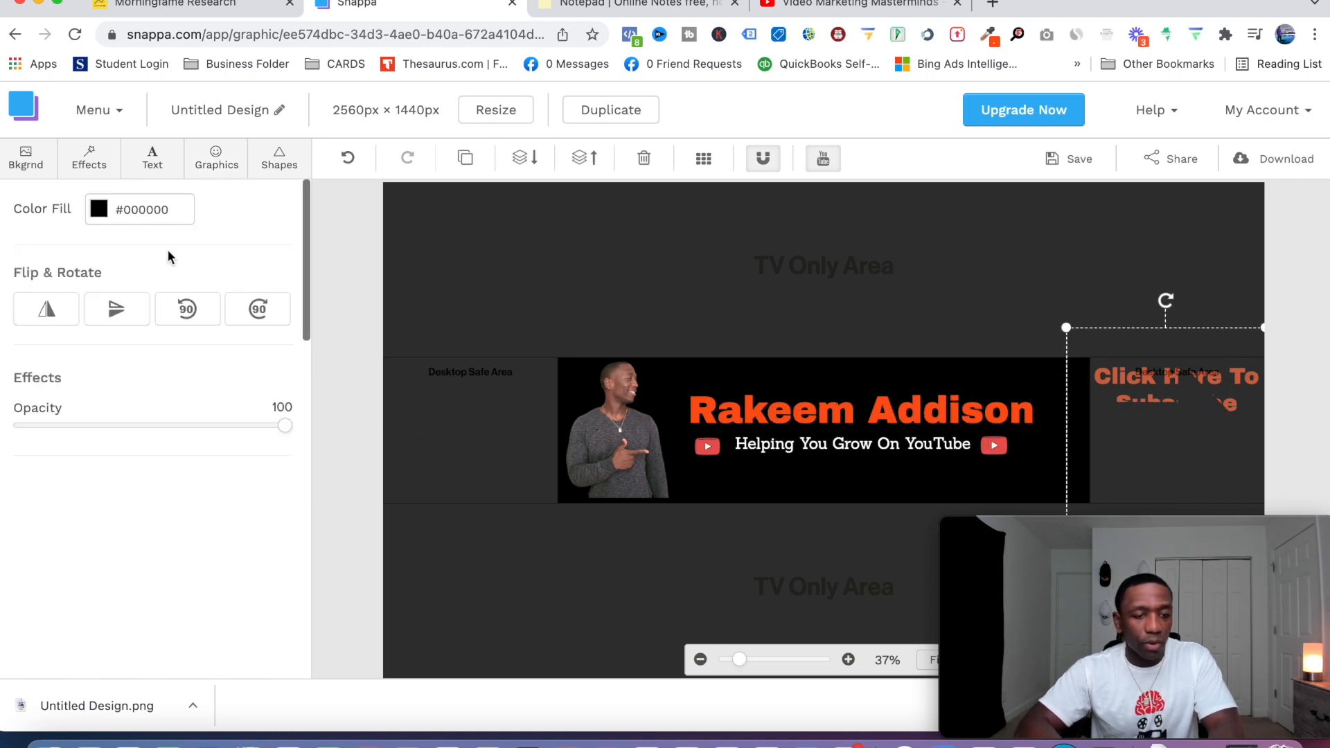
- Set the arrow's fill color to #ff0000
double_click(167, 210)
text(ff0000)
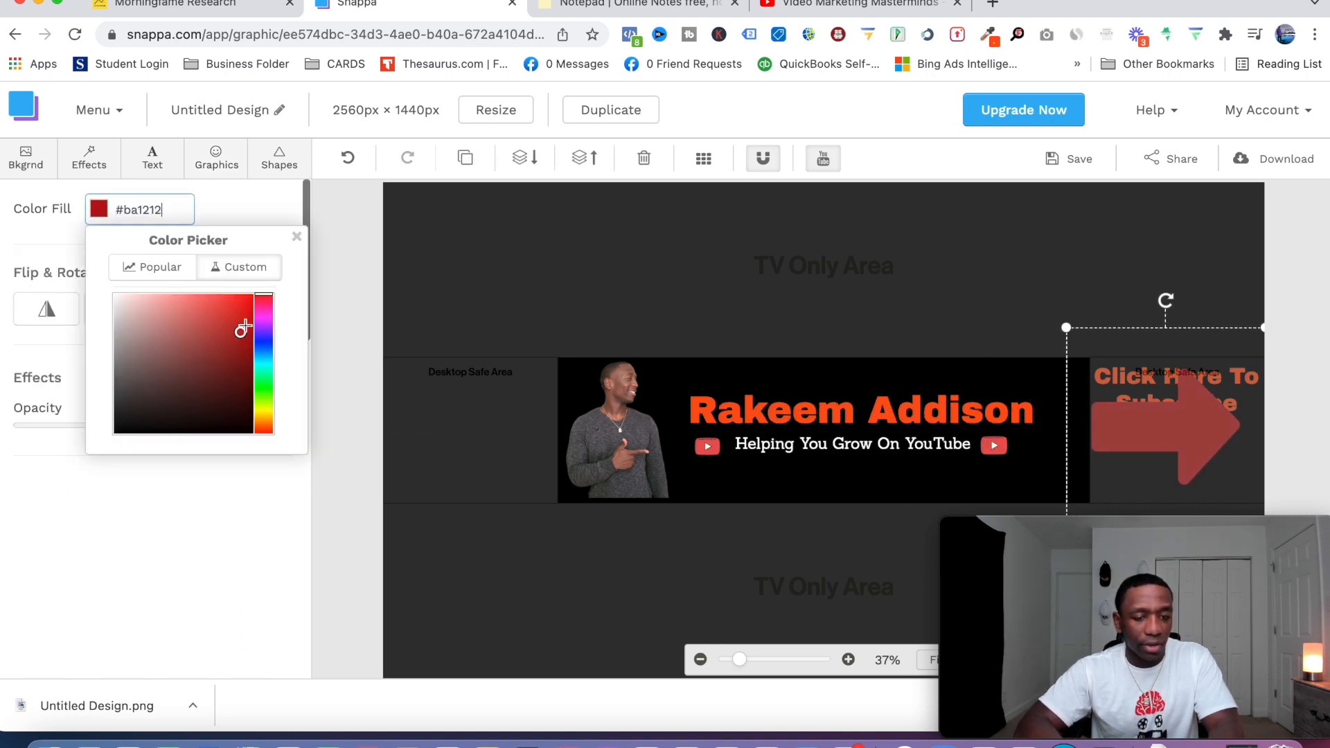
click(401, 273)
click(1205, 442)
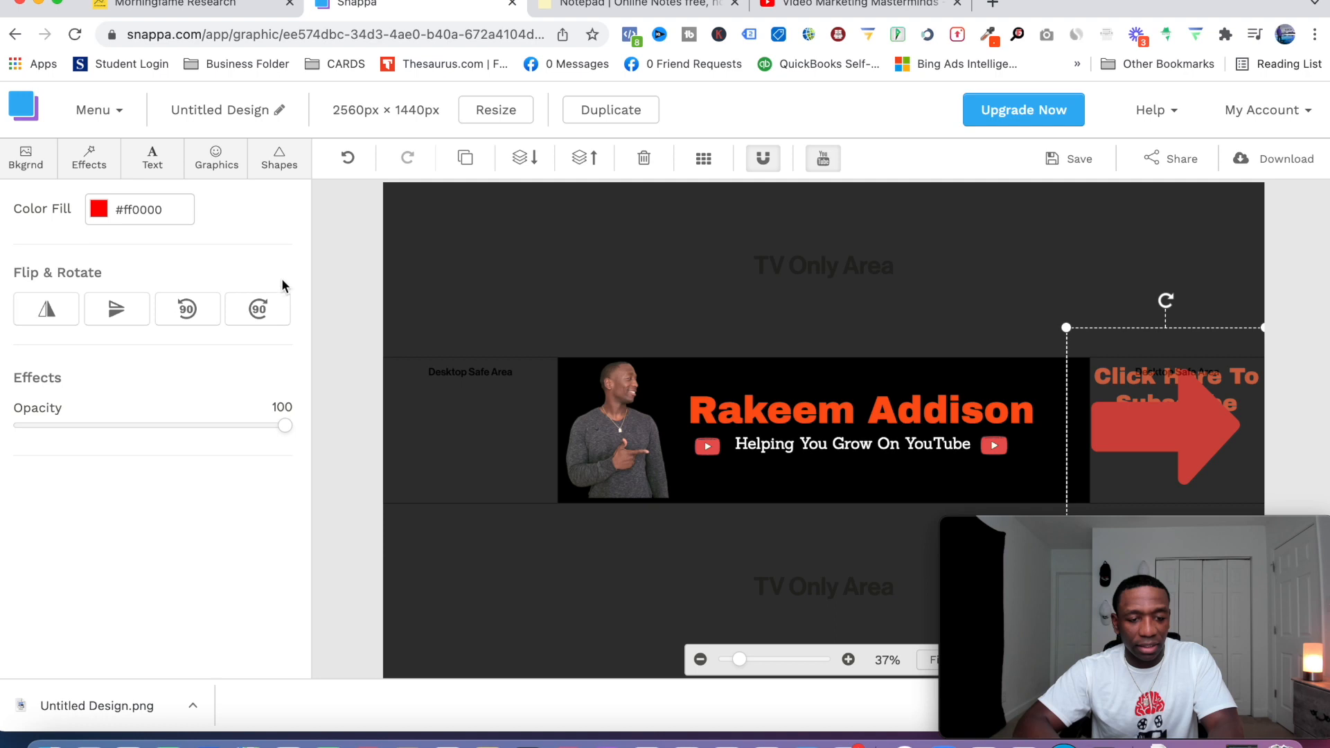
- Rotate the arrow 90 degrees clockwise so it points down, shrink it and place it beneath the subscribe text
click(258, 308)
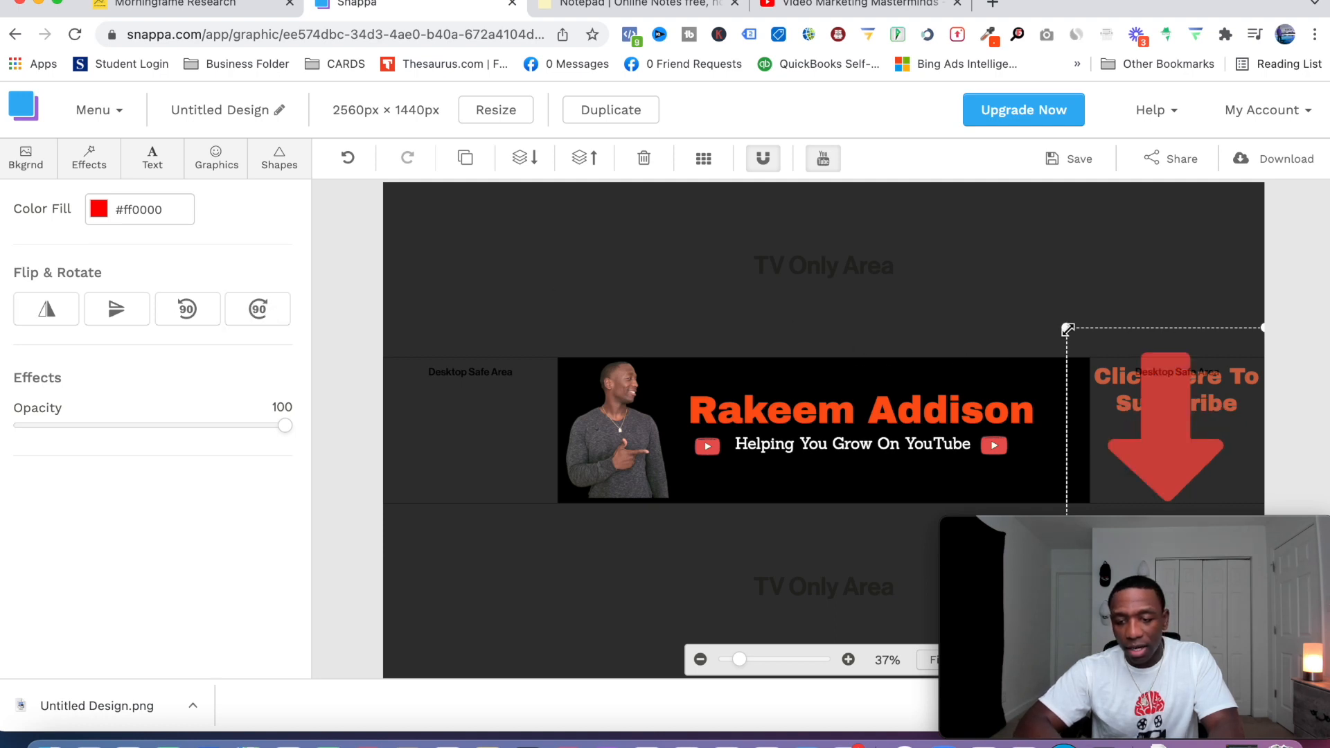
drag(1066, 327, 1126, 428)
drag(1225, 466, 1188, 451)
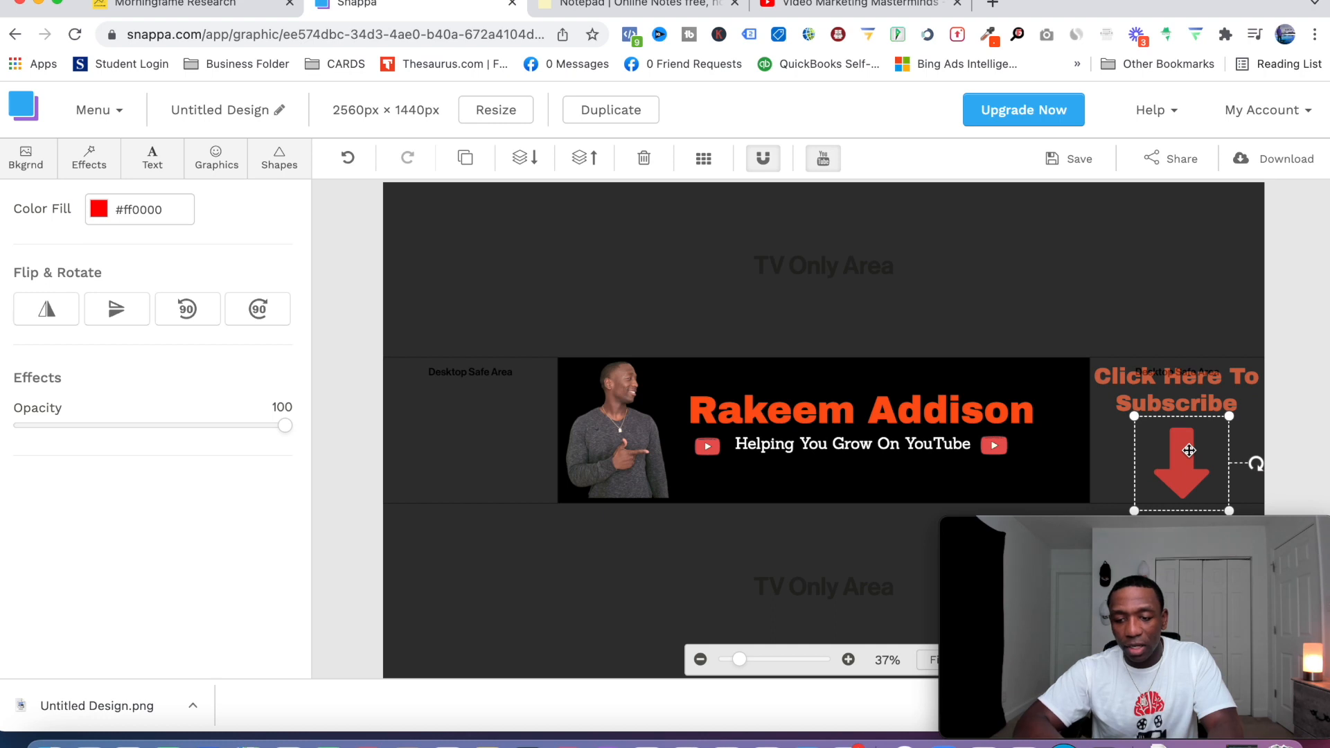
- Change the "Click Here To Subscribe" text color to #ffffff and shift the text slightly down
click(1137, 392)
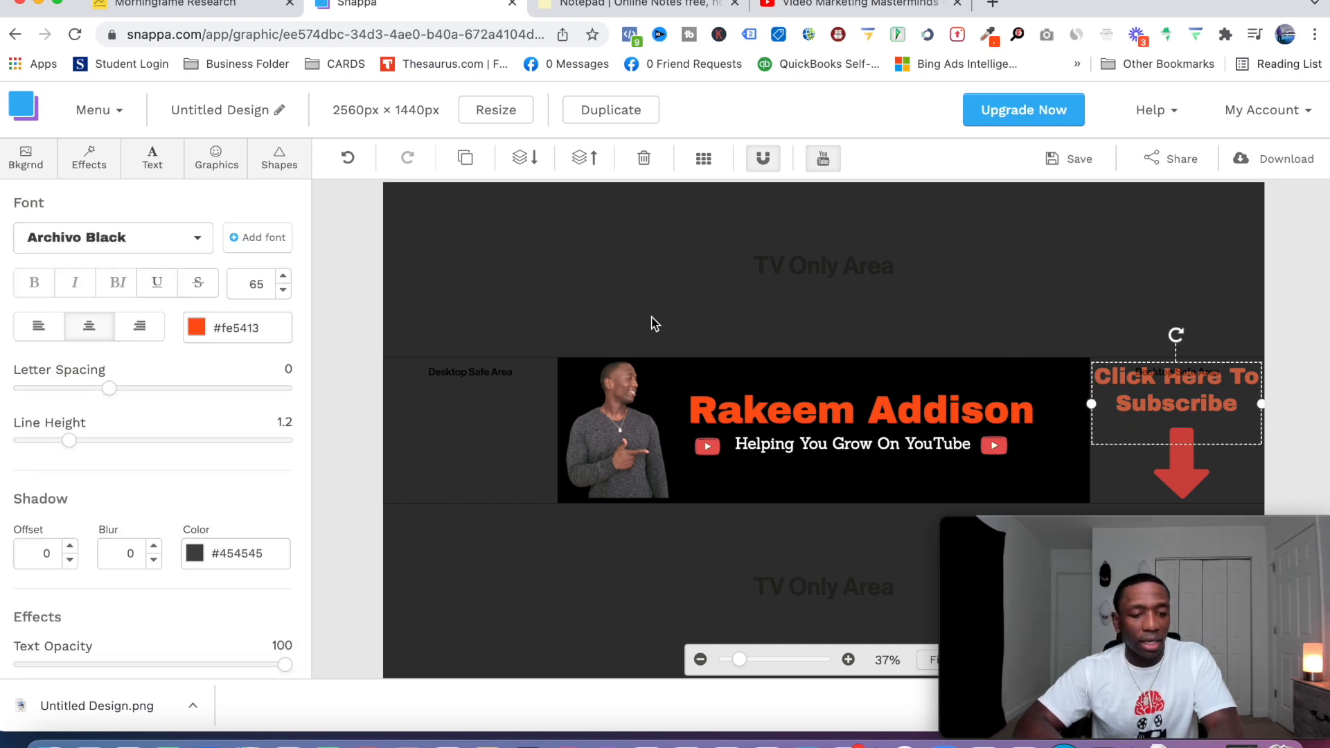
click(250, 330)
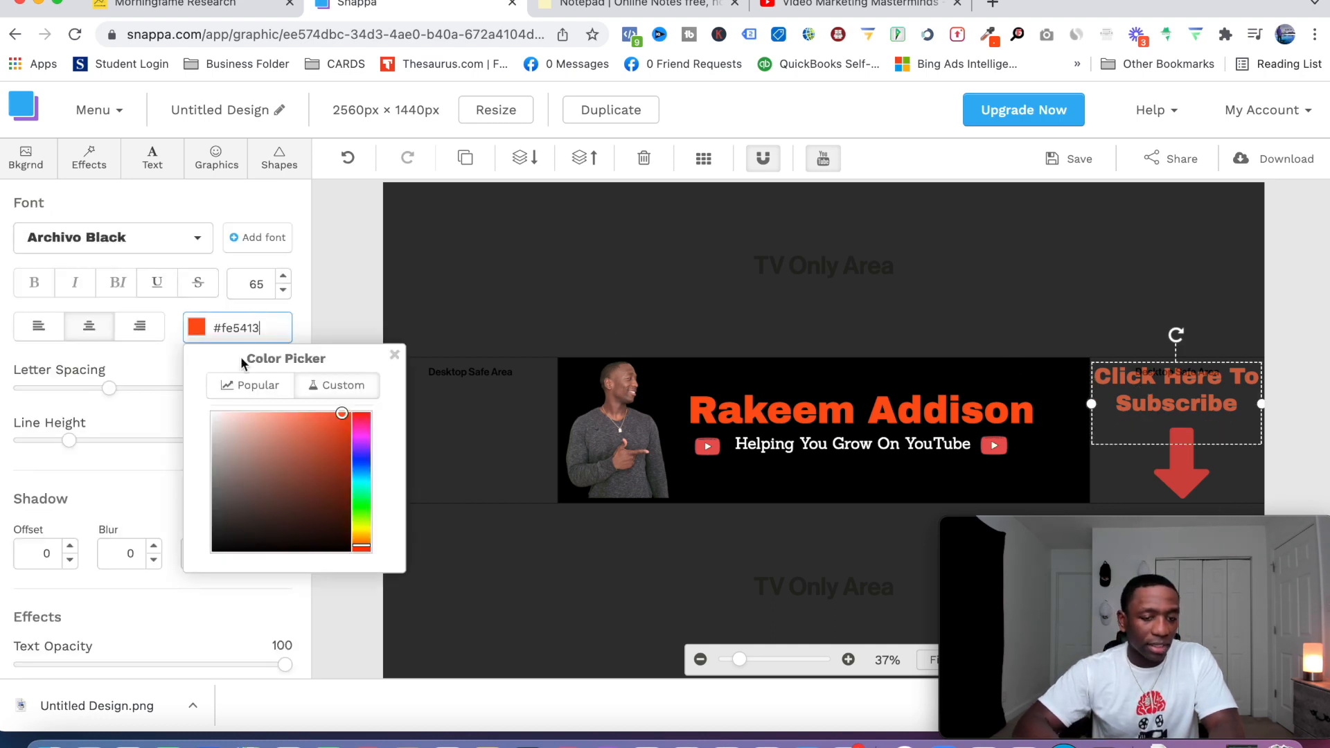
drag(229, 455, 210, 412)
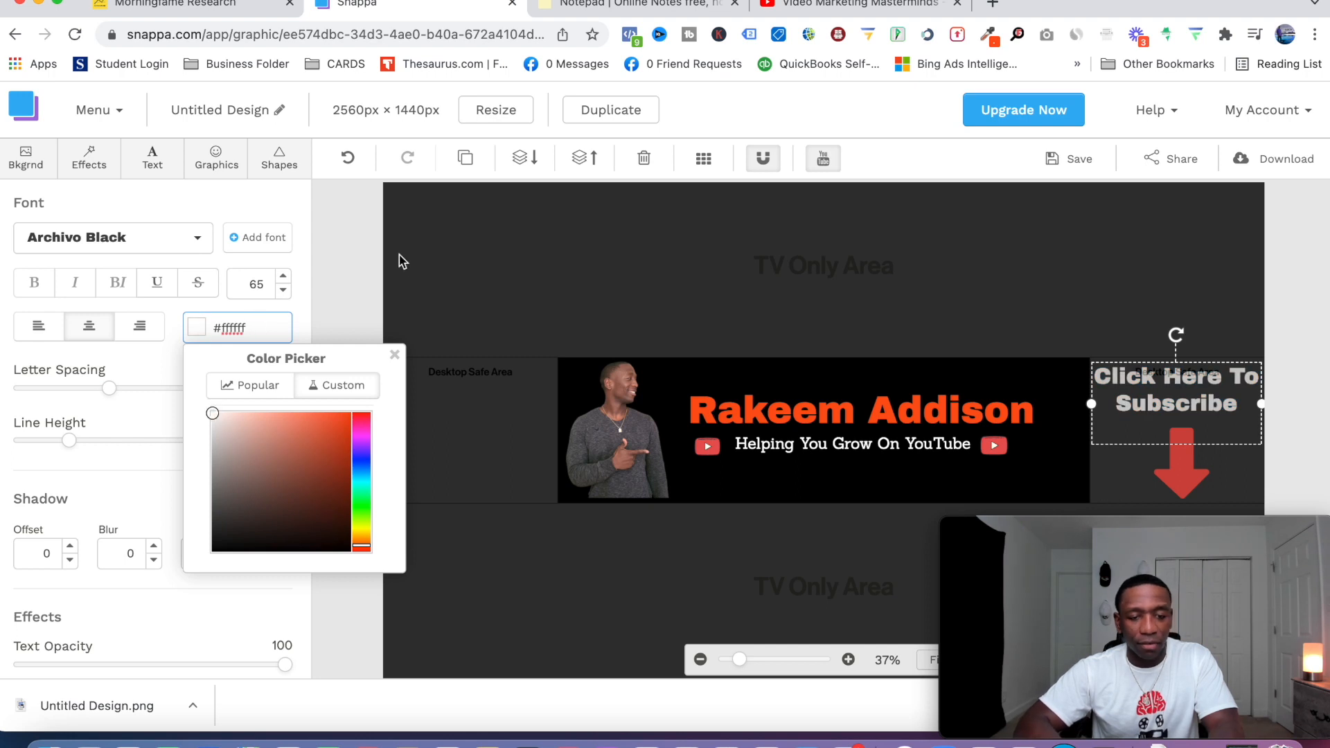
click(400, 282)
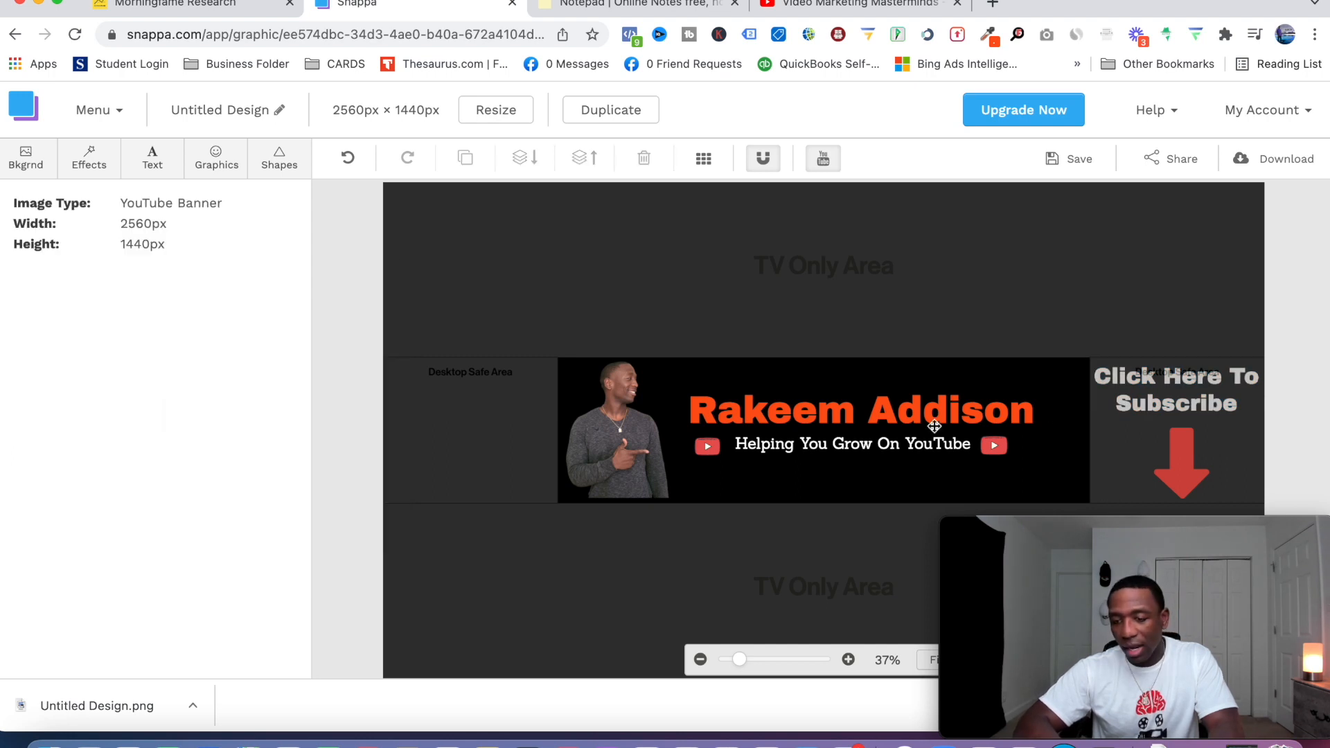
click(1210, 395)
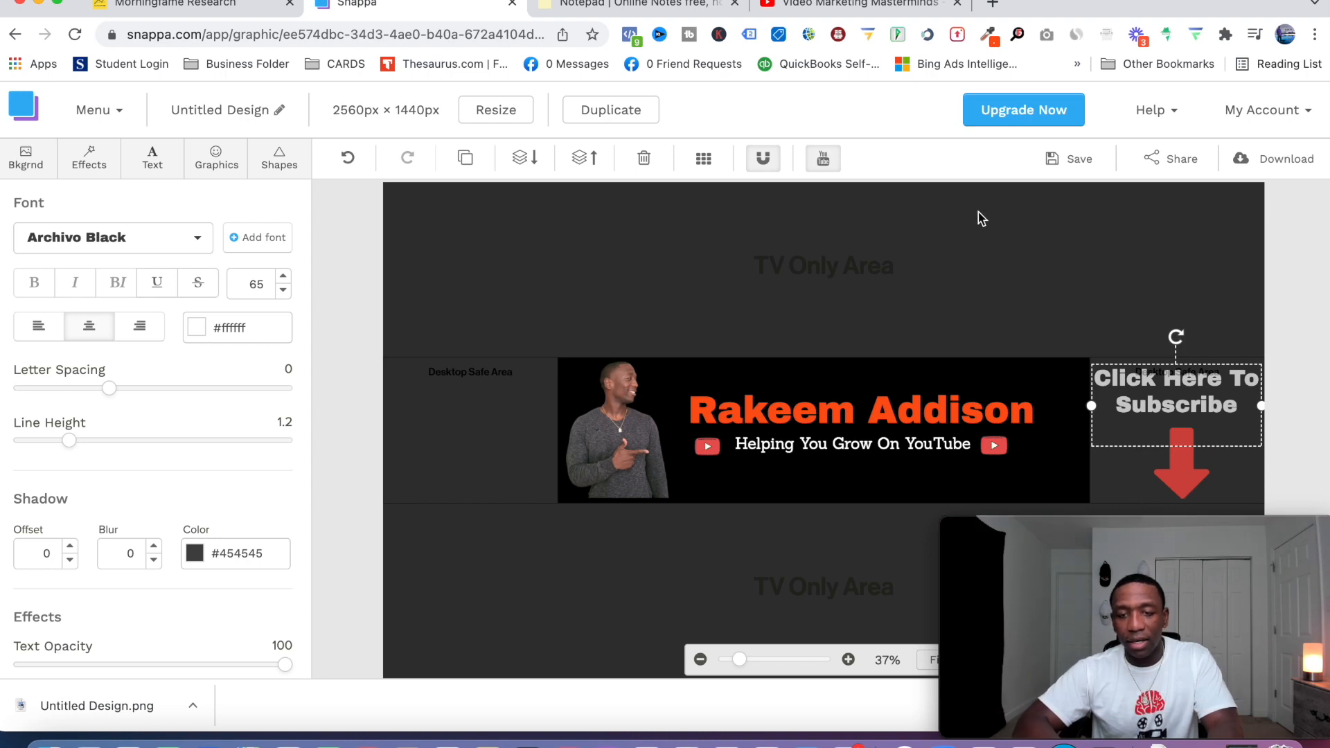
- Compare the banner without its safe zone overlay against the YouTube channel page, and show the overlay again
click(859, 8)
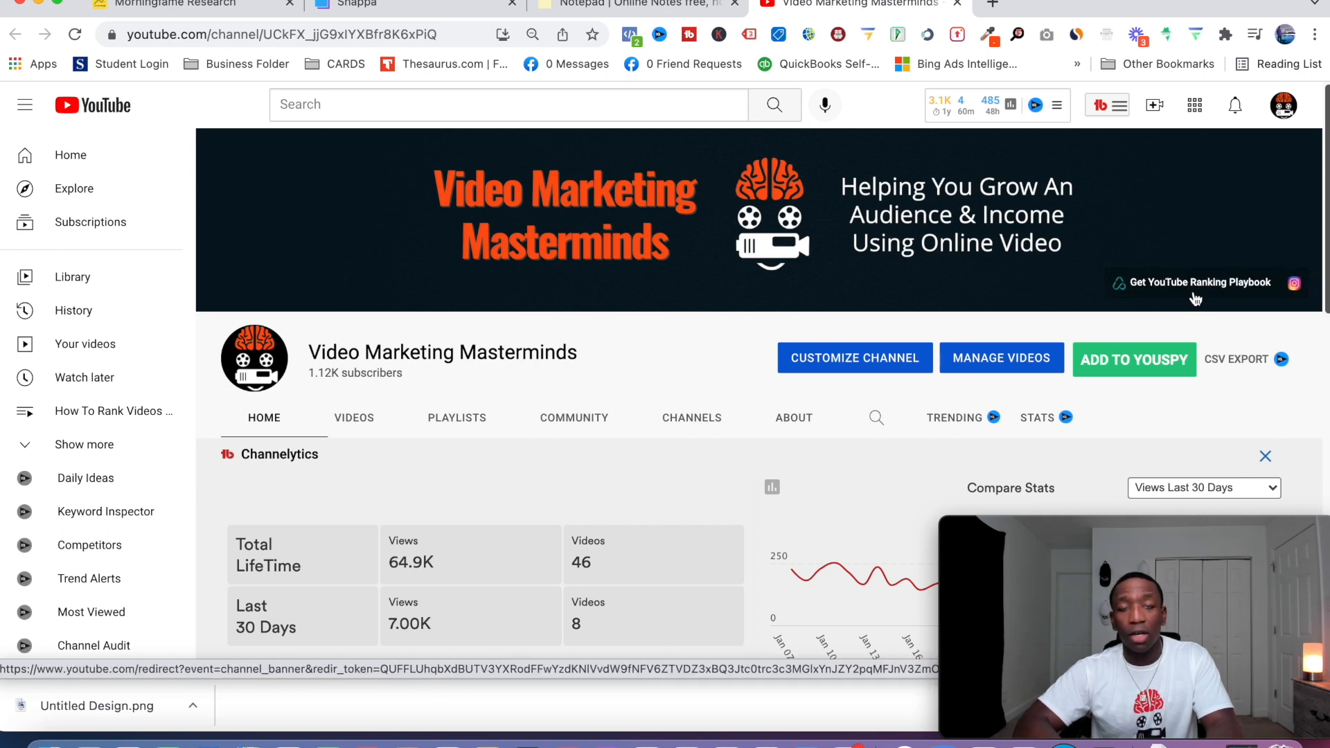
click(444, 9)
click(824, 160)
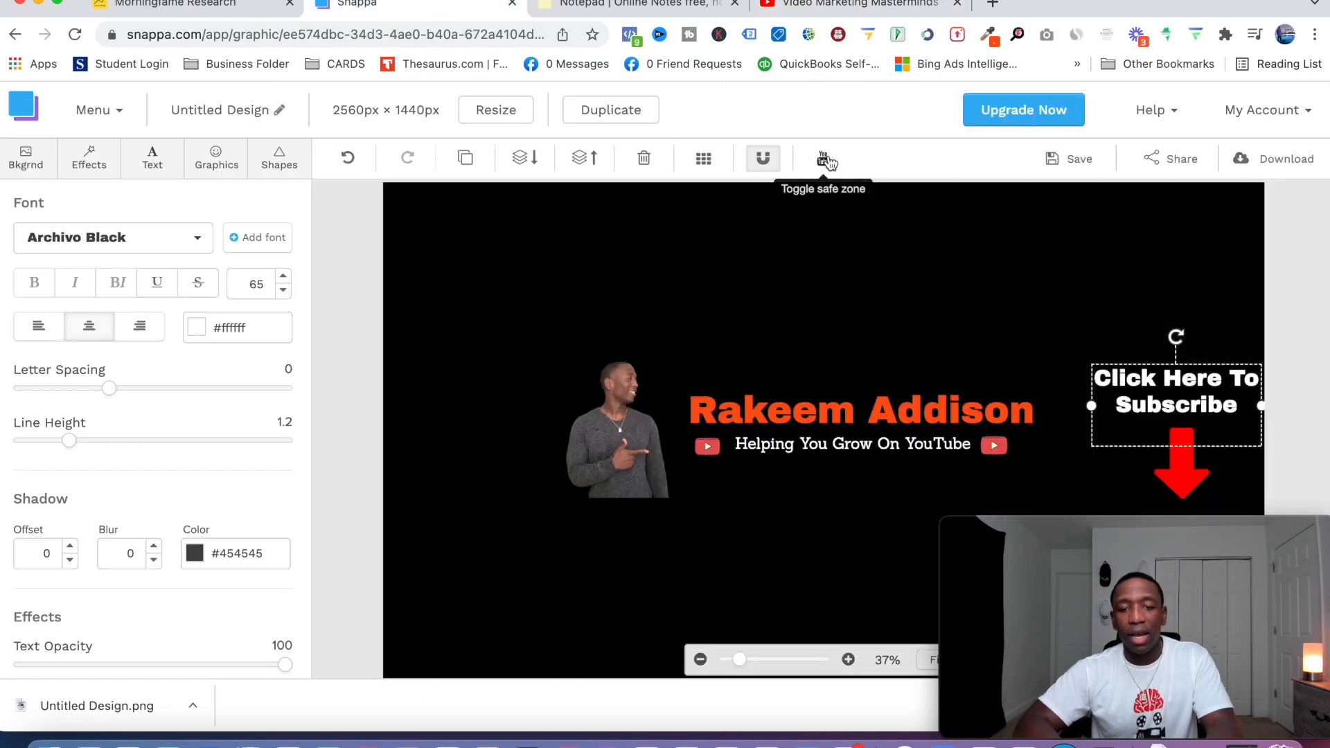
click(859, 6)
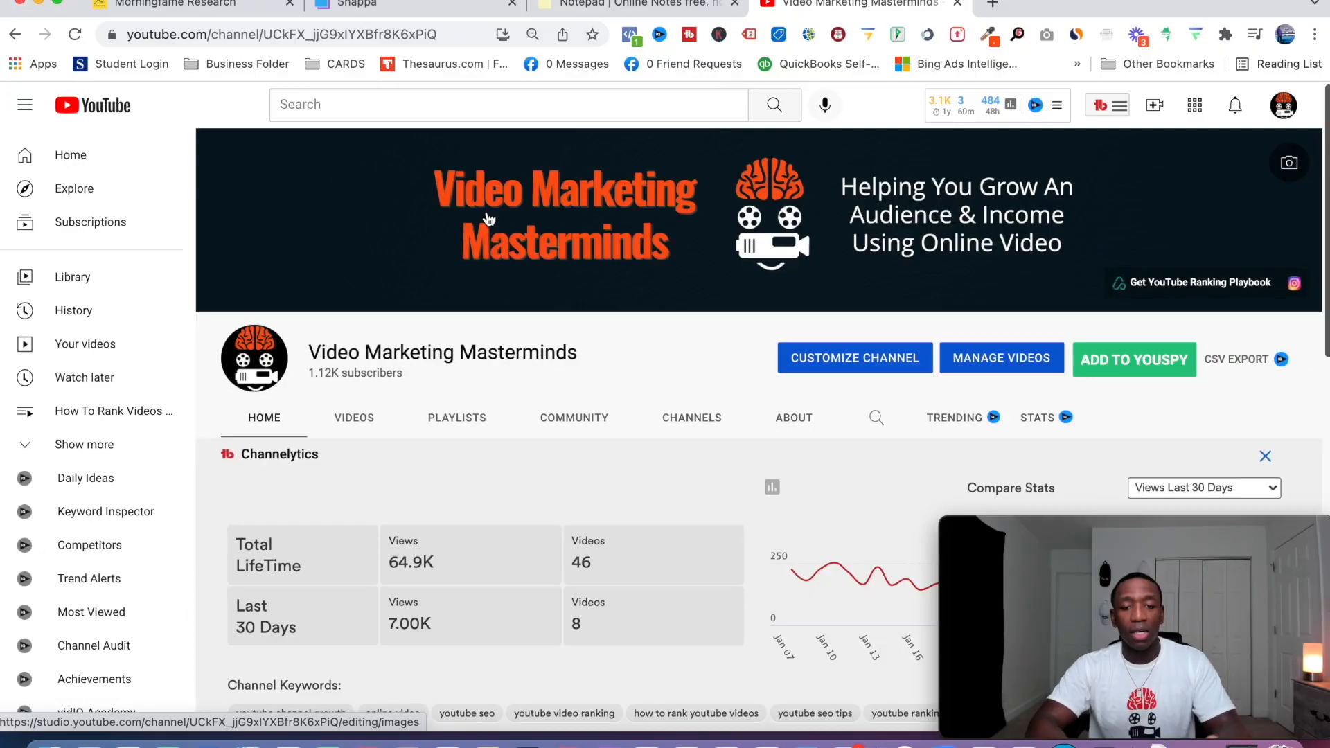
click(369, 9)
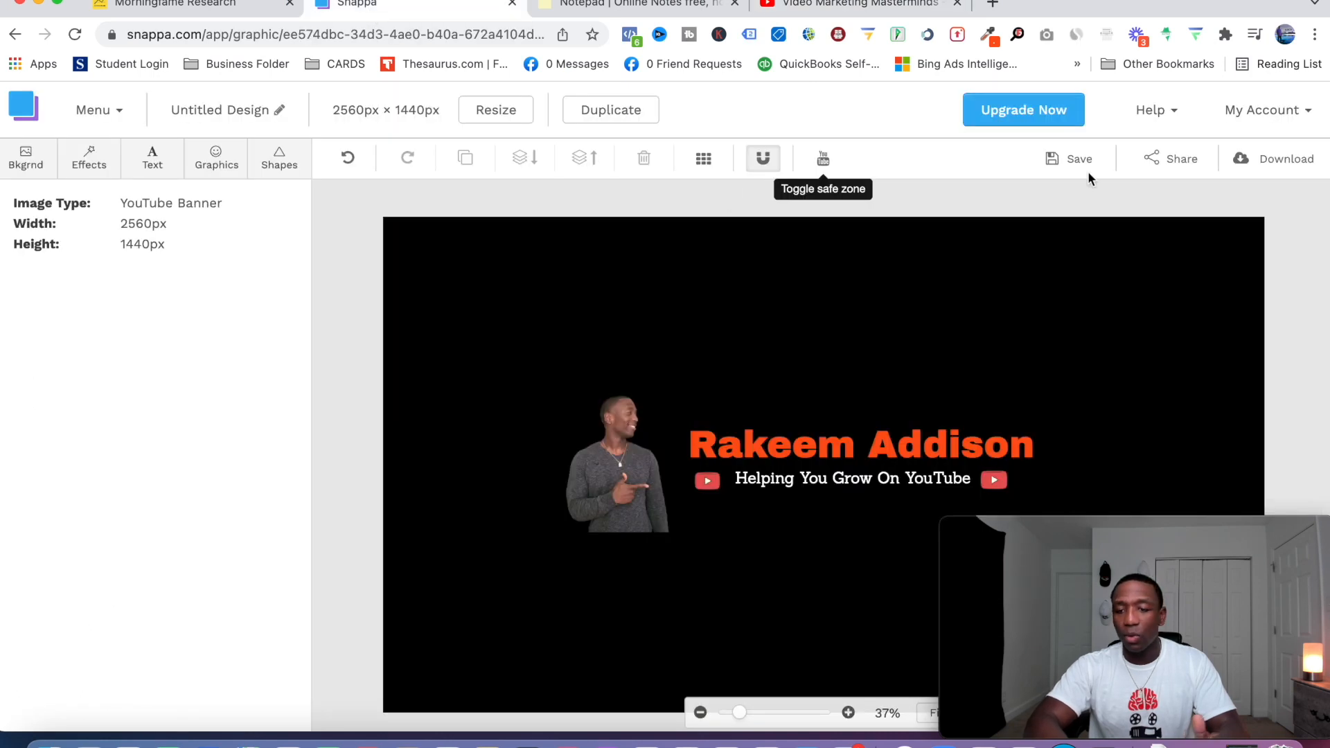
click(841, 162)
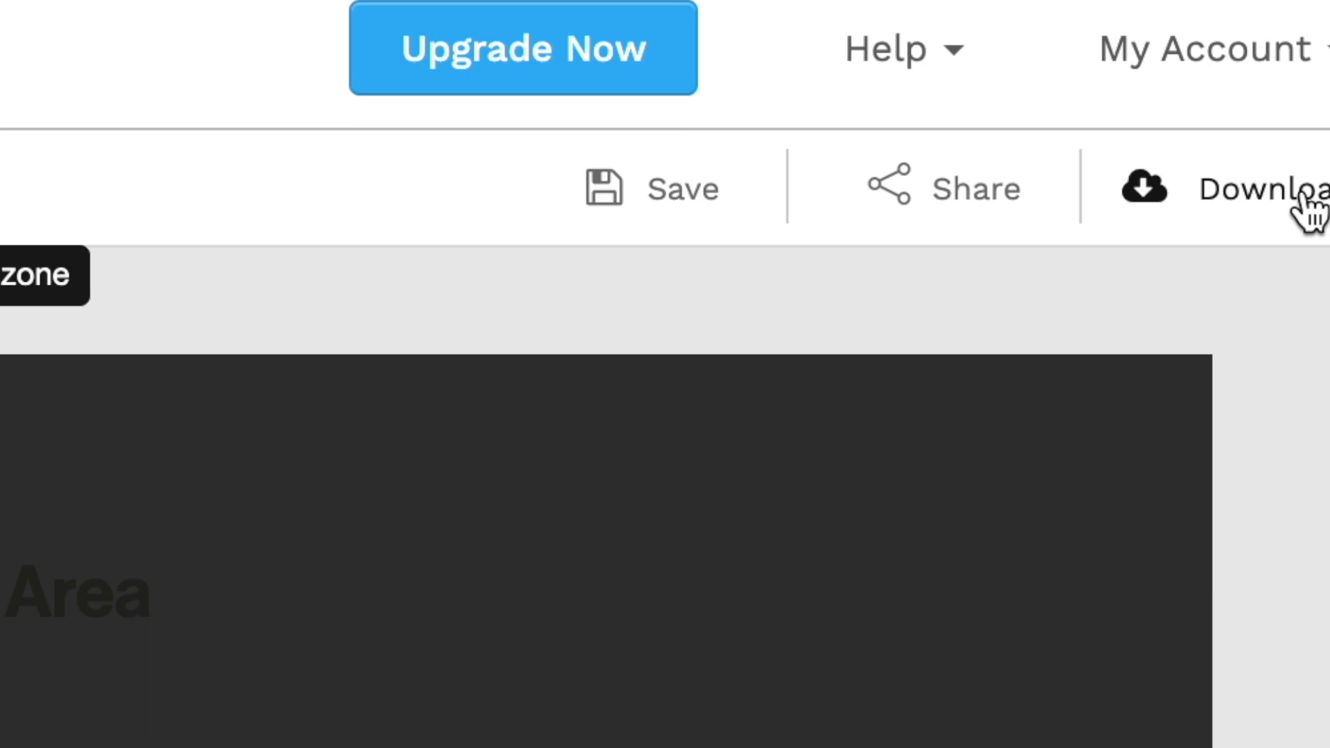
- Download the banner as a PNG and save it as "Untitled Design" in the Thumbnail Photos folder
click(1297, 166)
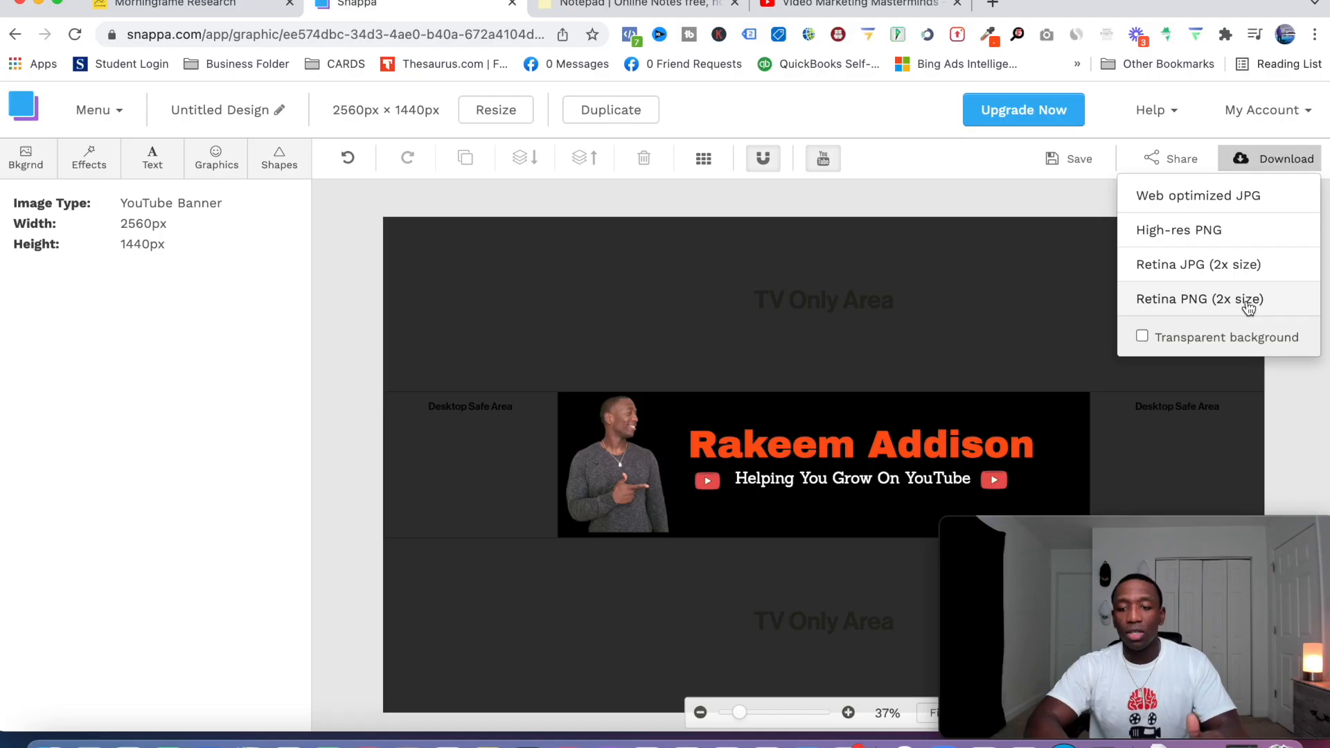
click(856, 618)
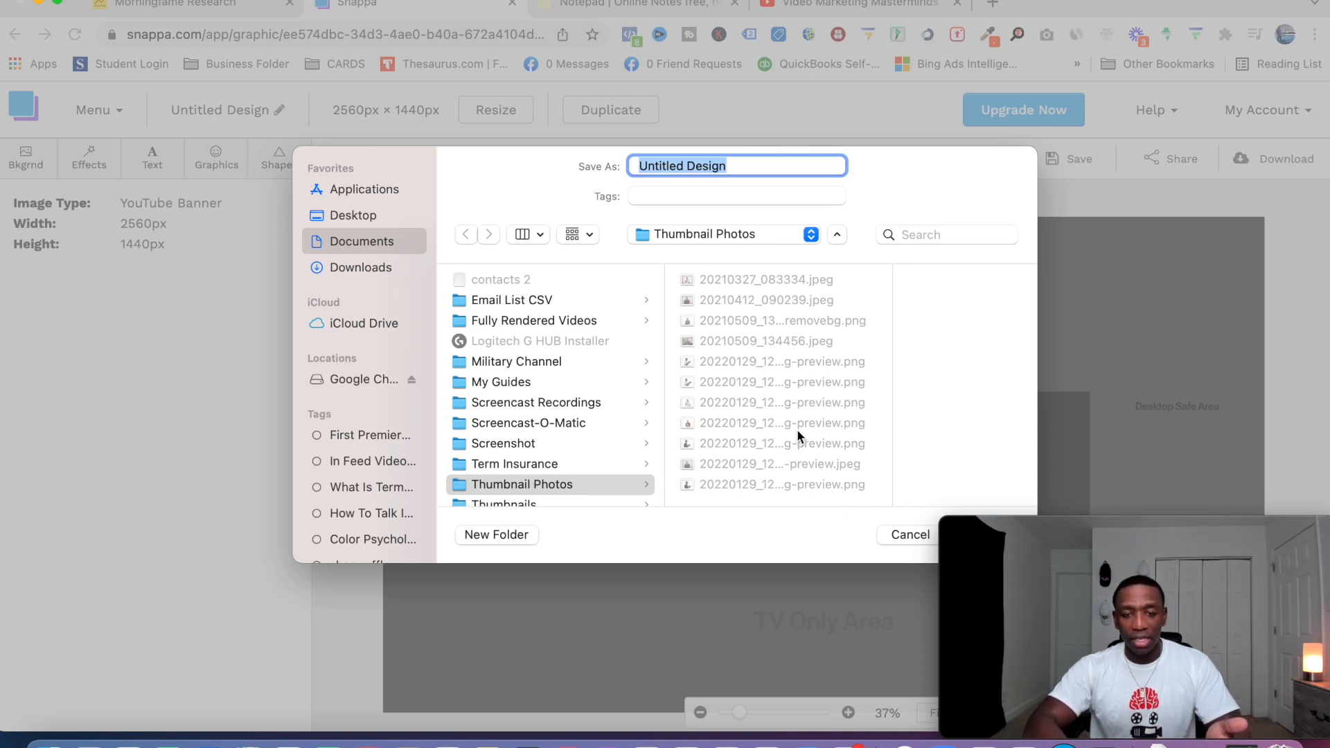
click(751, 166)
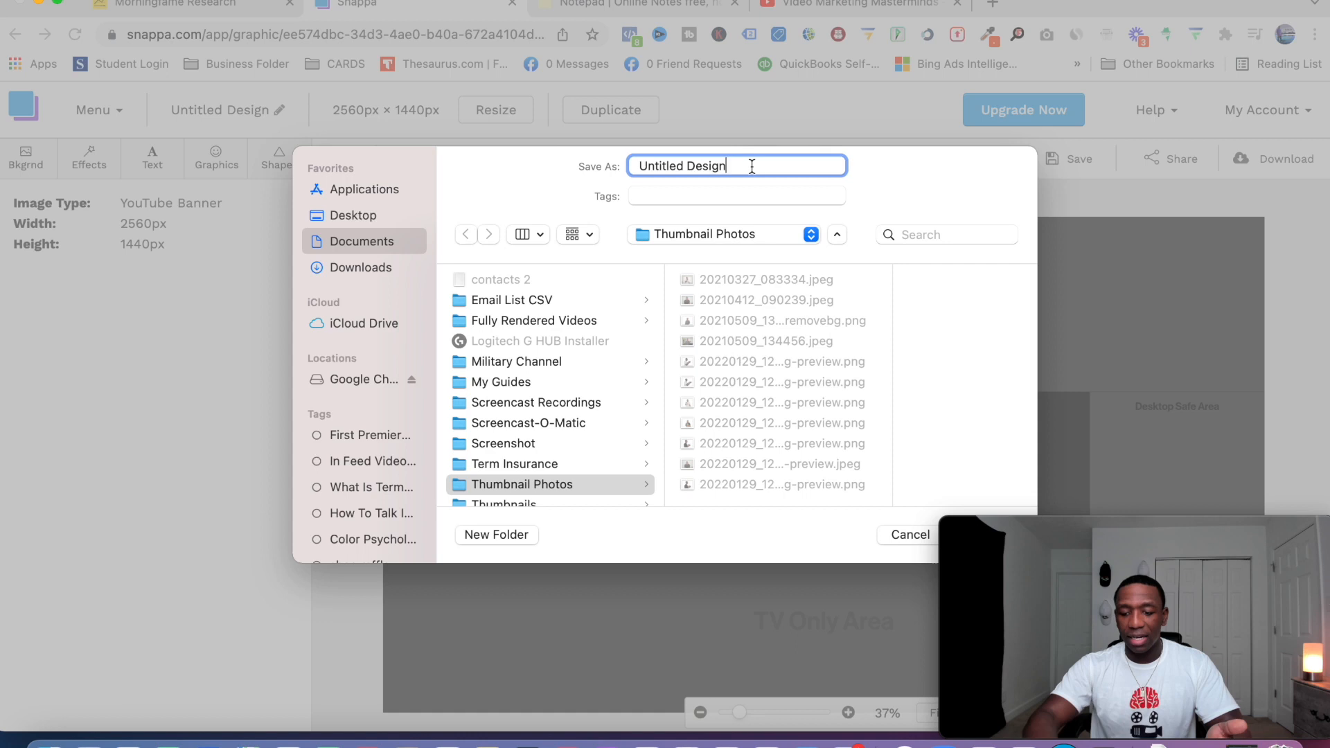
key(Return)
- Switch to the YouTube channel page, go to YouTube Studio and open the channel's branding customization
click(835, 7)
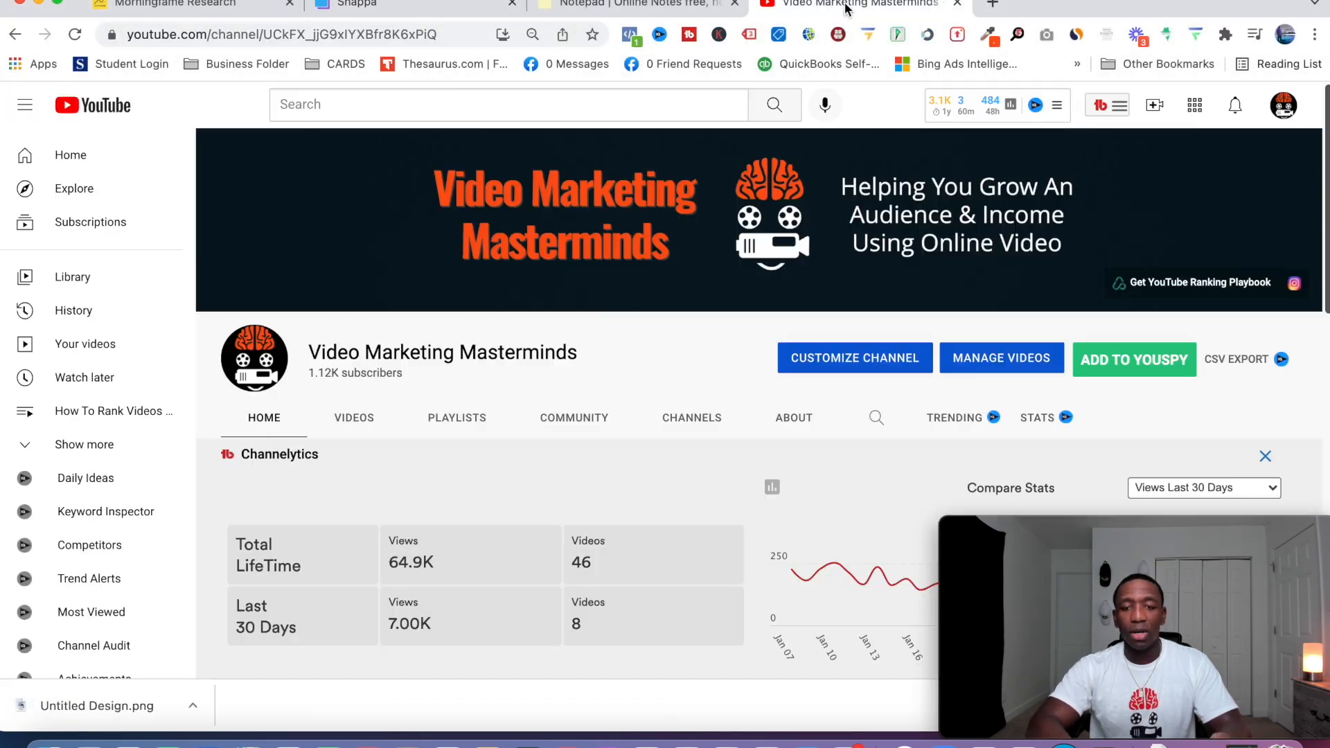
click(1285, 107)
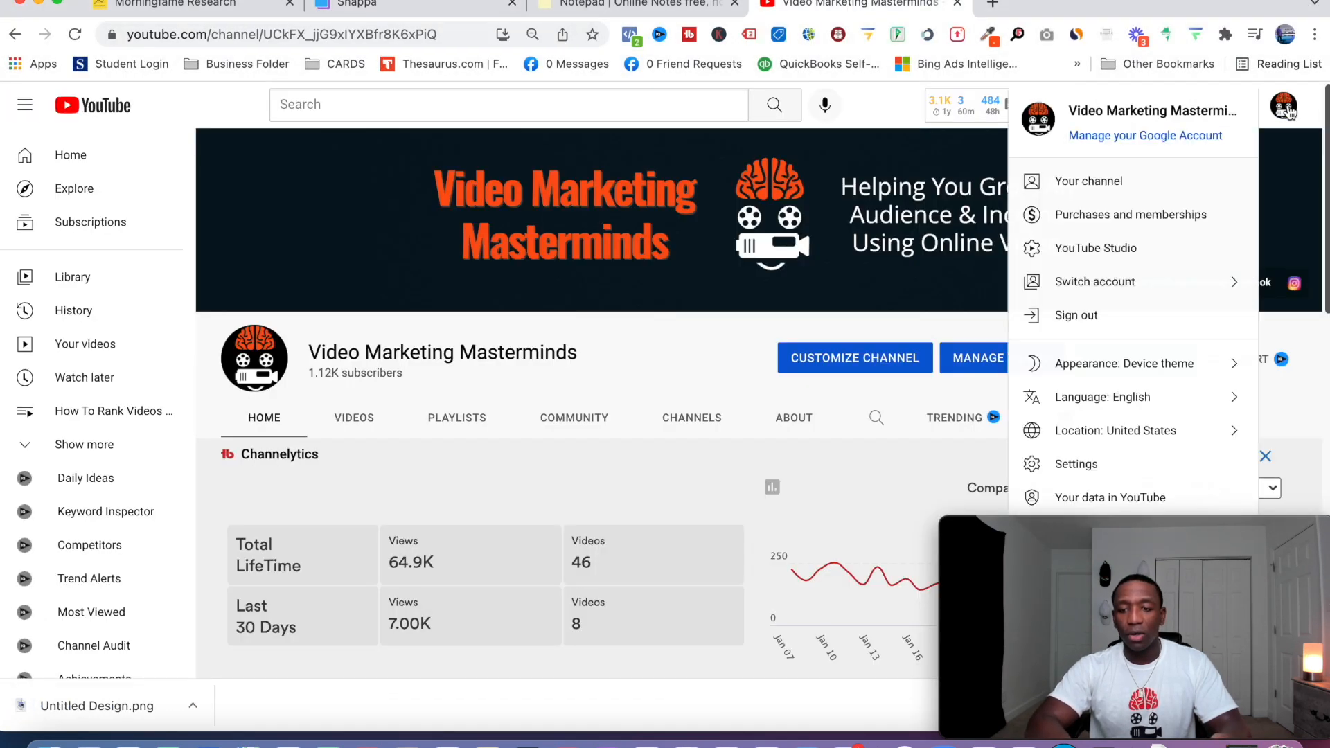
click(1099, 248)
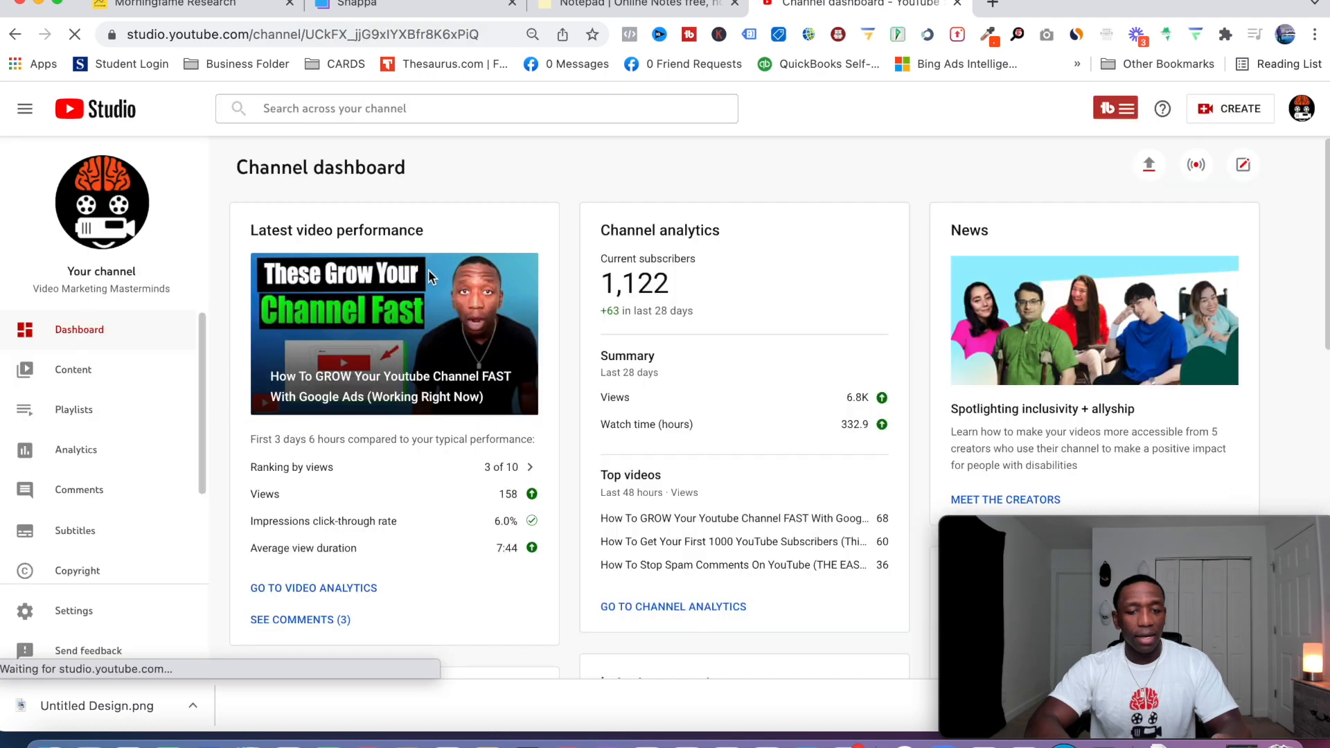
scroll(428, 268, down, 3)
scroll(119, 369, down, 2)
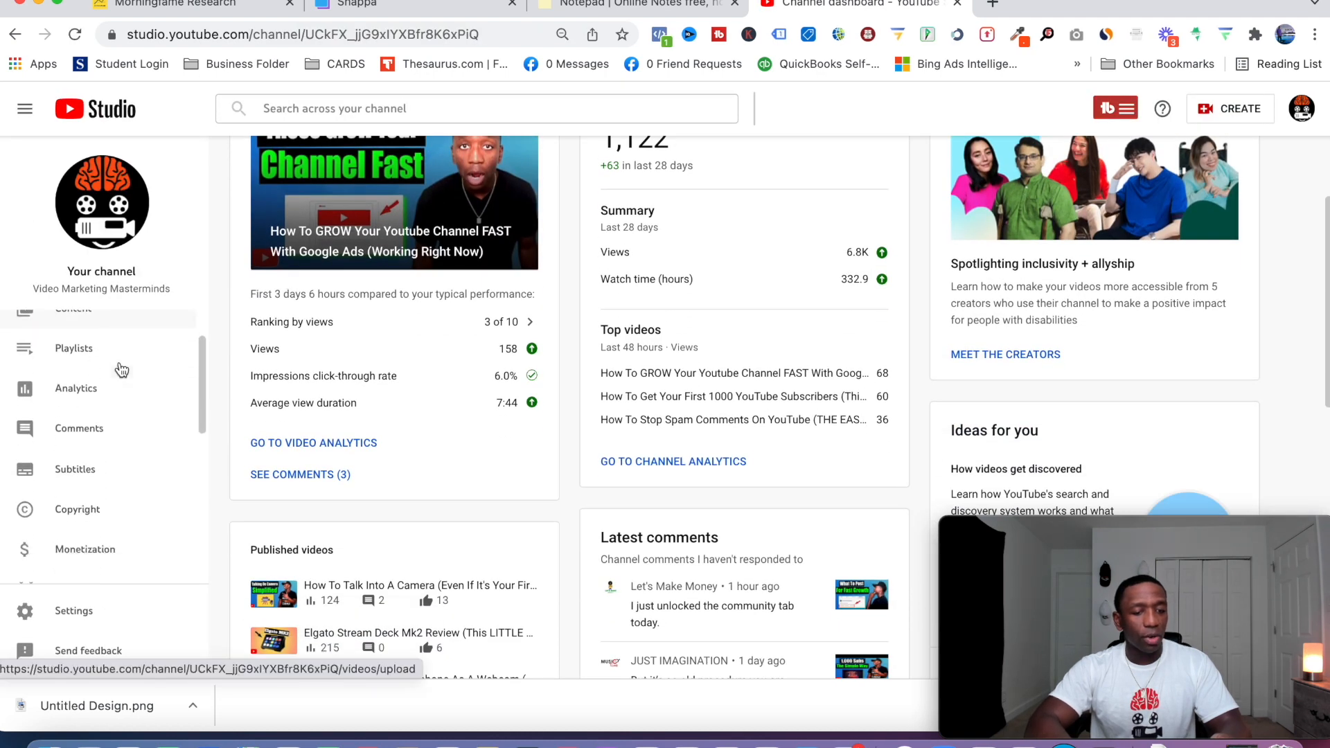
scroll(79, 497, down, 3)
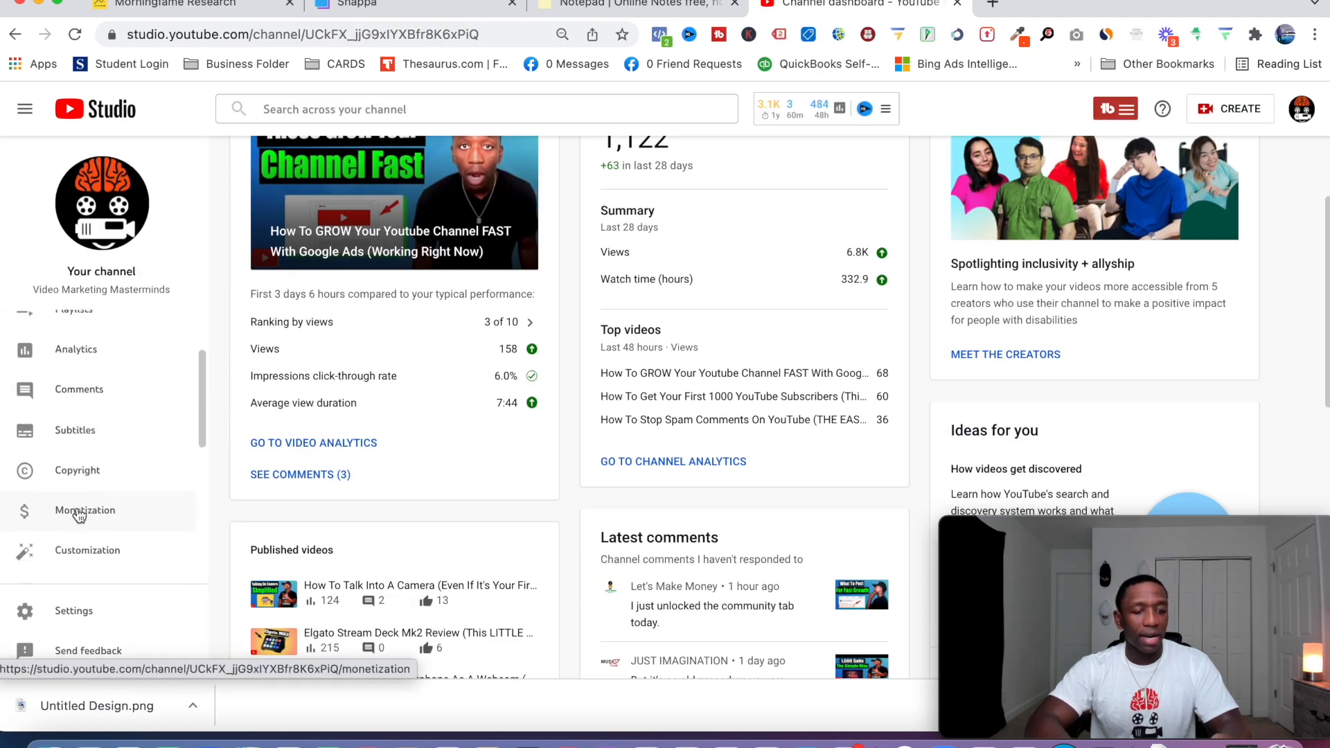
click(86, 492)
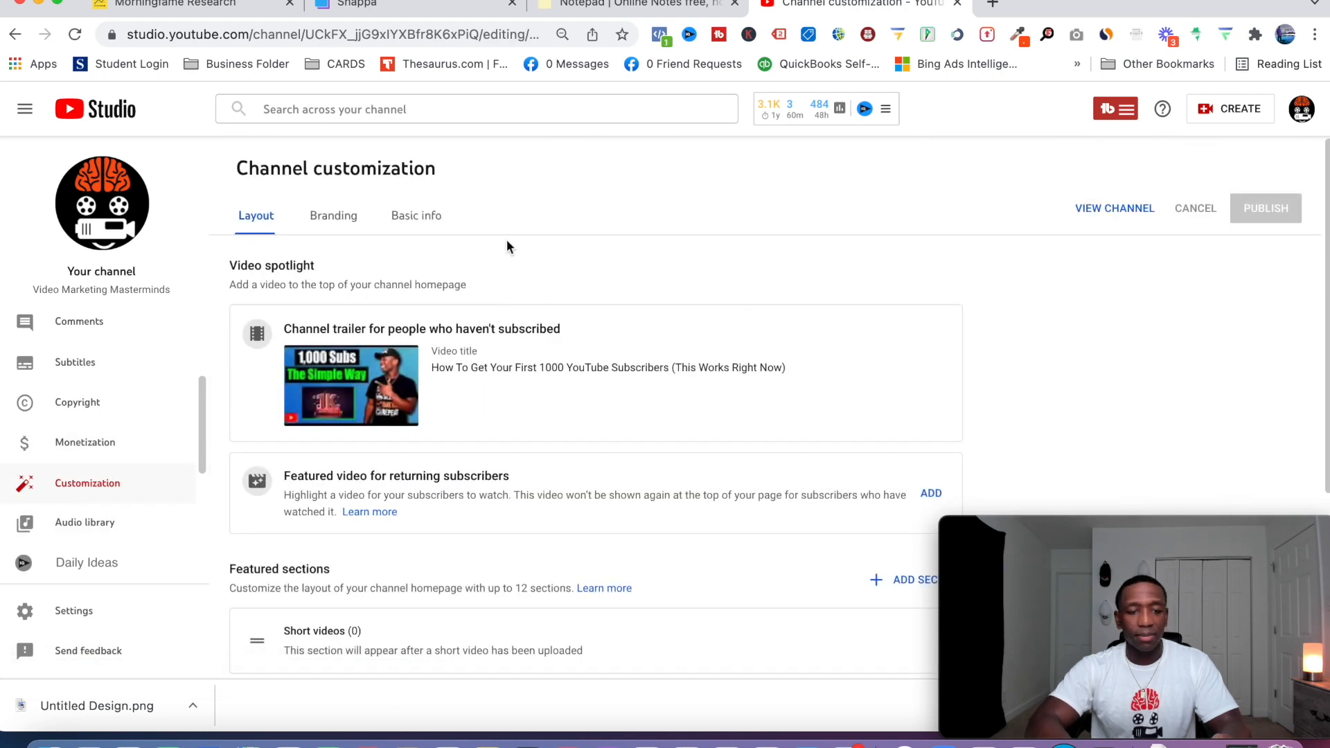
click(327, 217)
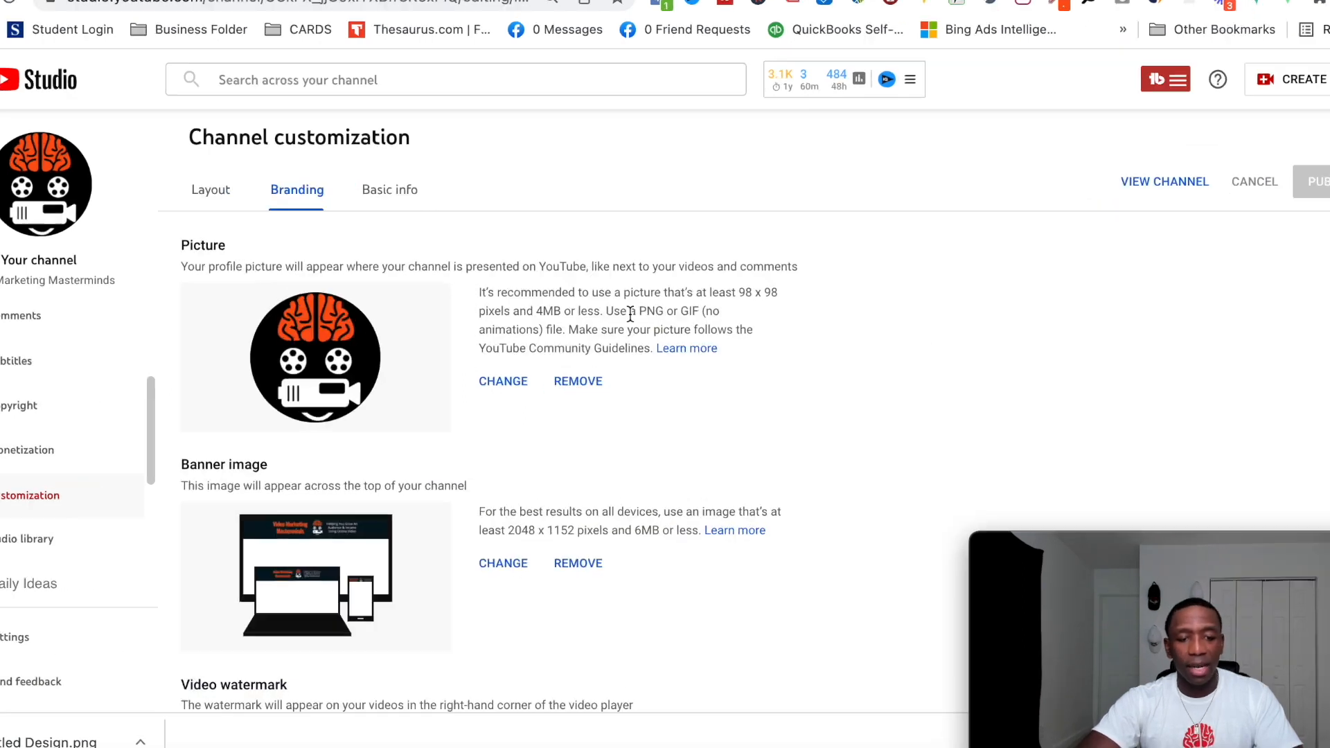
- Choose "Untitled Design.png" from the Thumbnail Photos folder as the channel's new banner image
scroll(609, 365, down, 3)
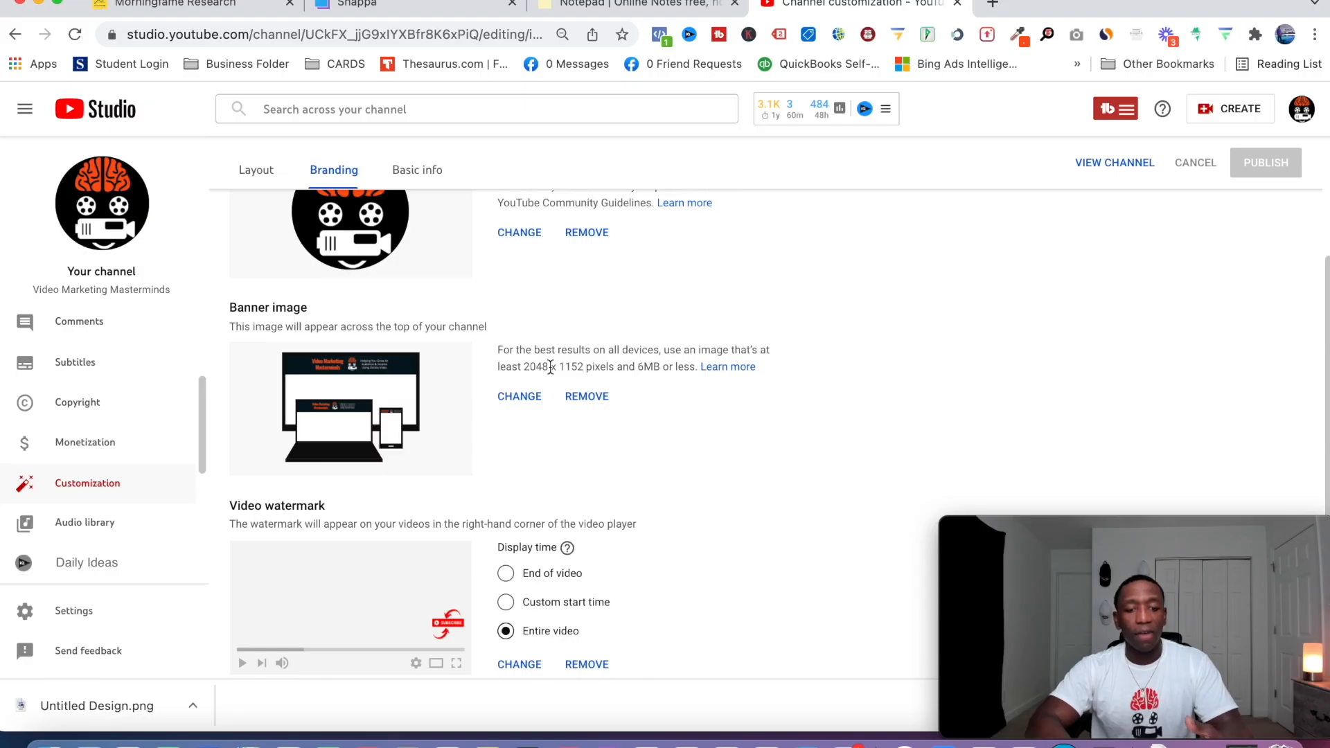
click(517, 398)
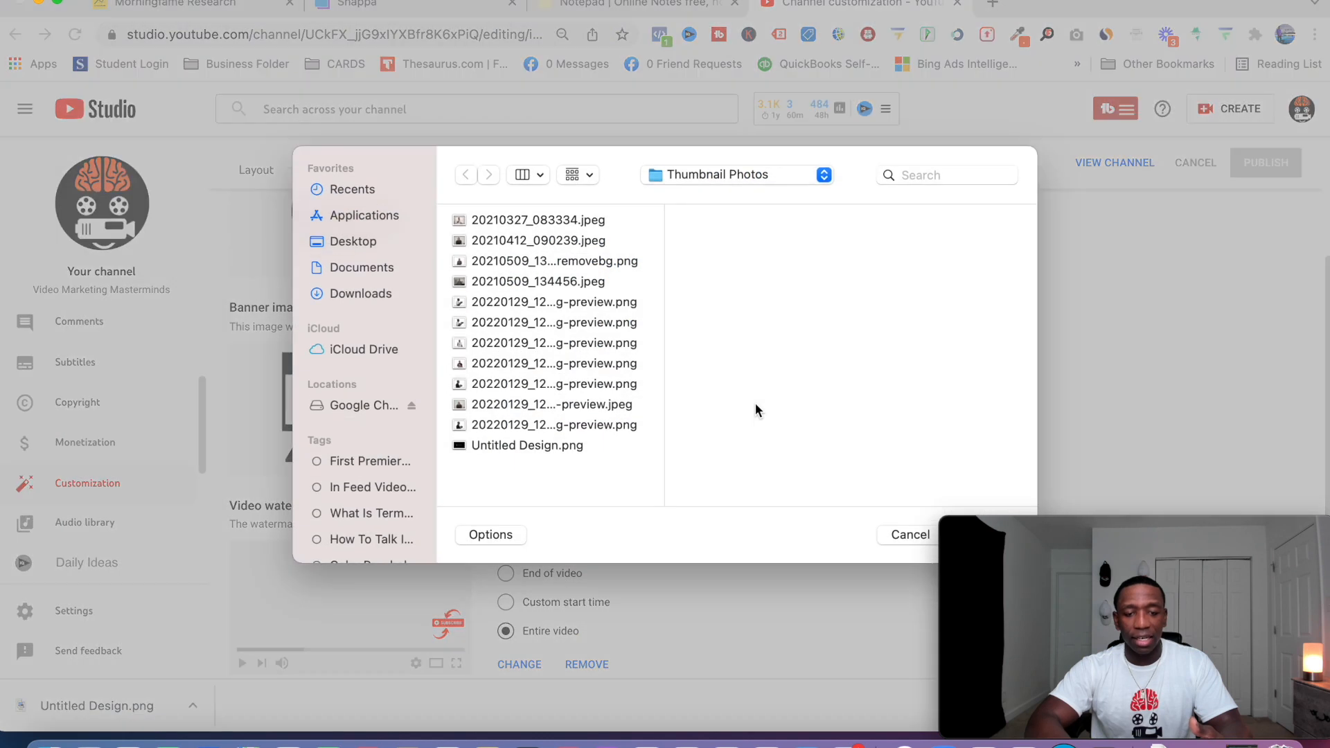
click(540, 443)
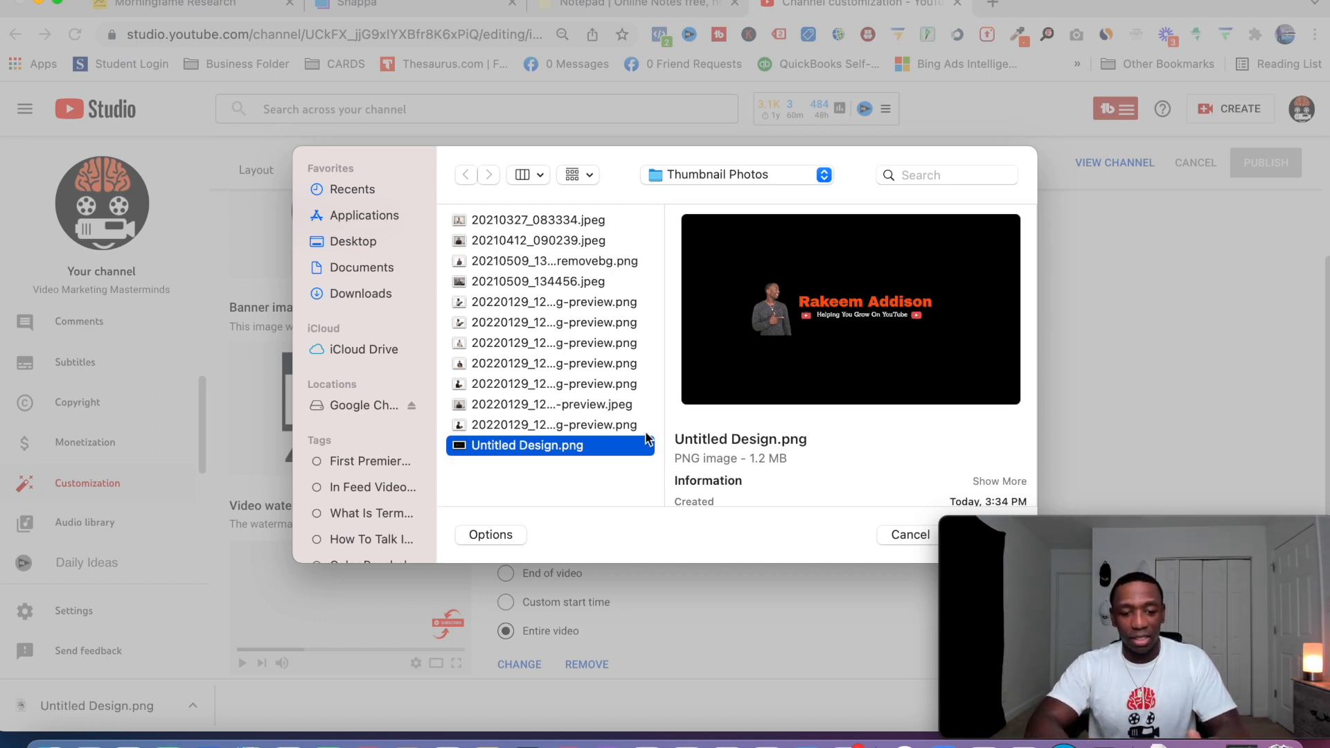
double_click(600, 449)
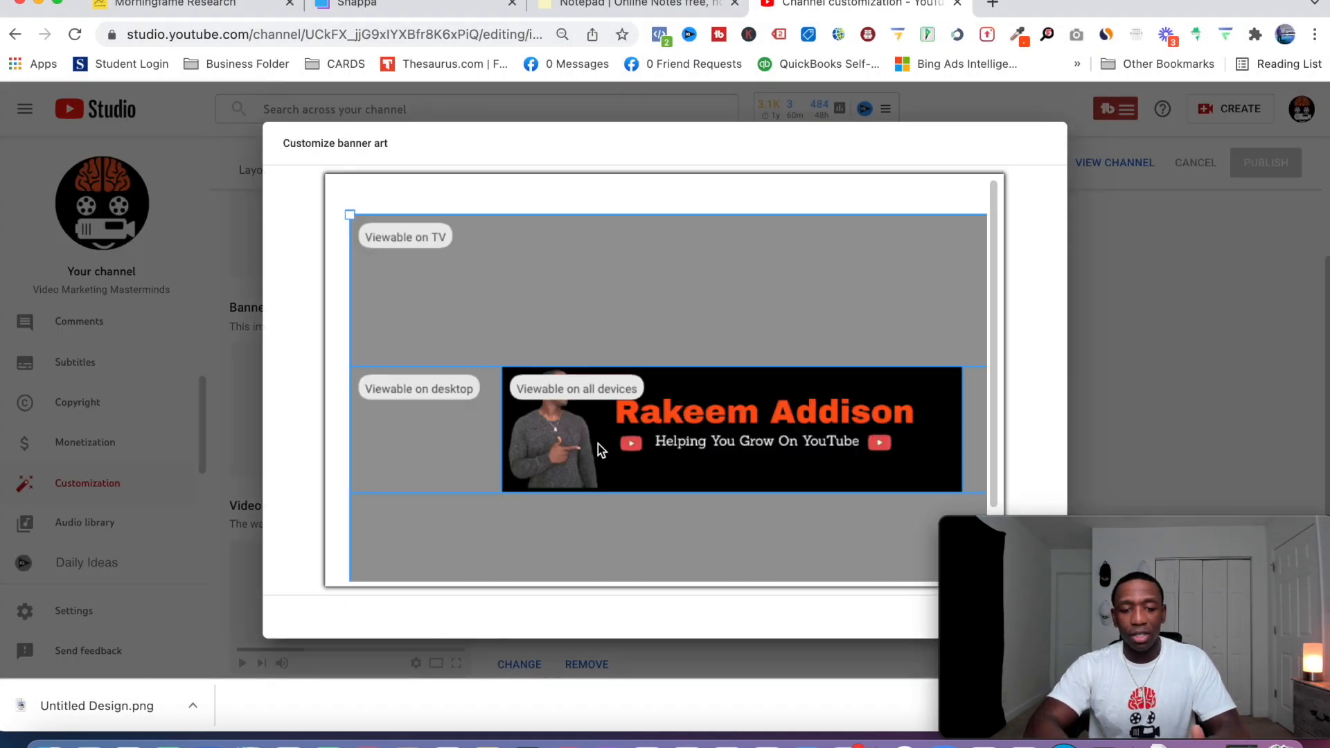